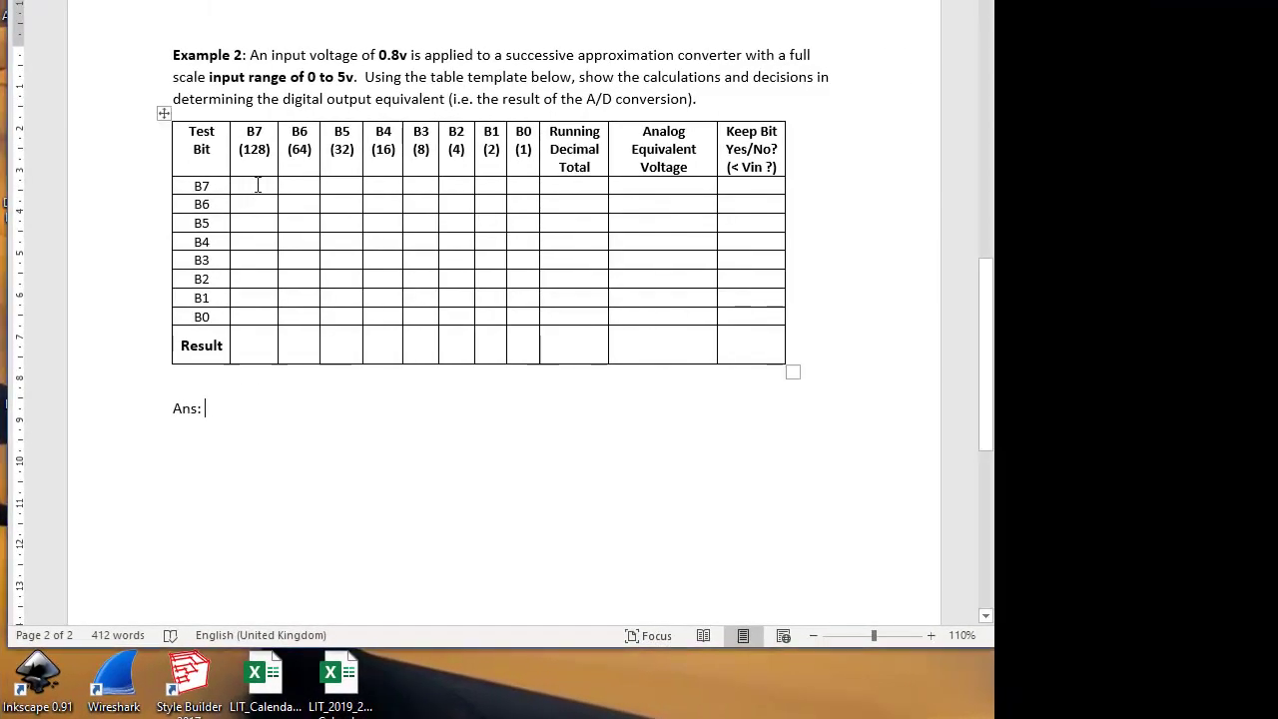
Step: Enter 1 under B7 and 0 under B6 through B3 in row B7
left_click(390, 185)
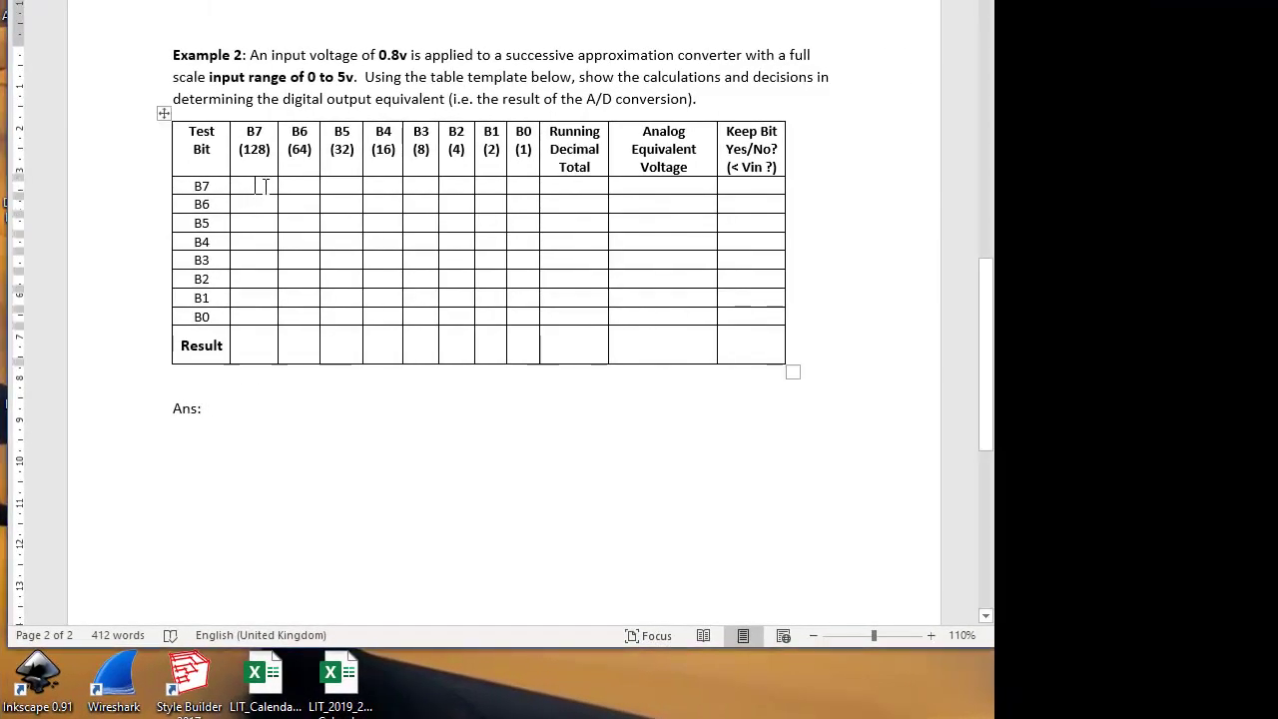
type("1")
left_click(307, 185)
type("0")
left_click(340, 186)
type("0")
left_click(380, 185)
type("0")
left_click(406, 187)
type("0")
Step: Finish row B7 with 0 under B2, B1 and B0 and a running decimal total of 128
left_click(448, 186)
type("0")
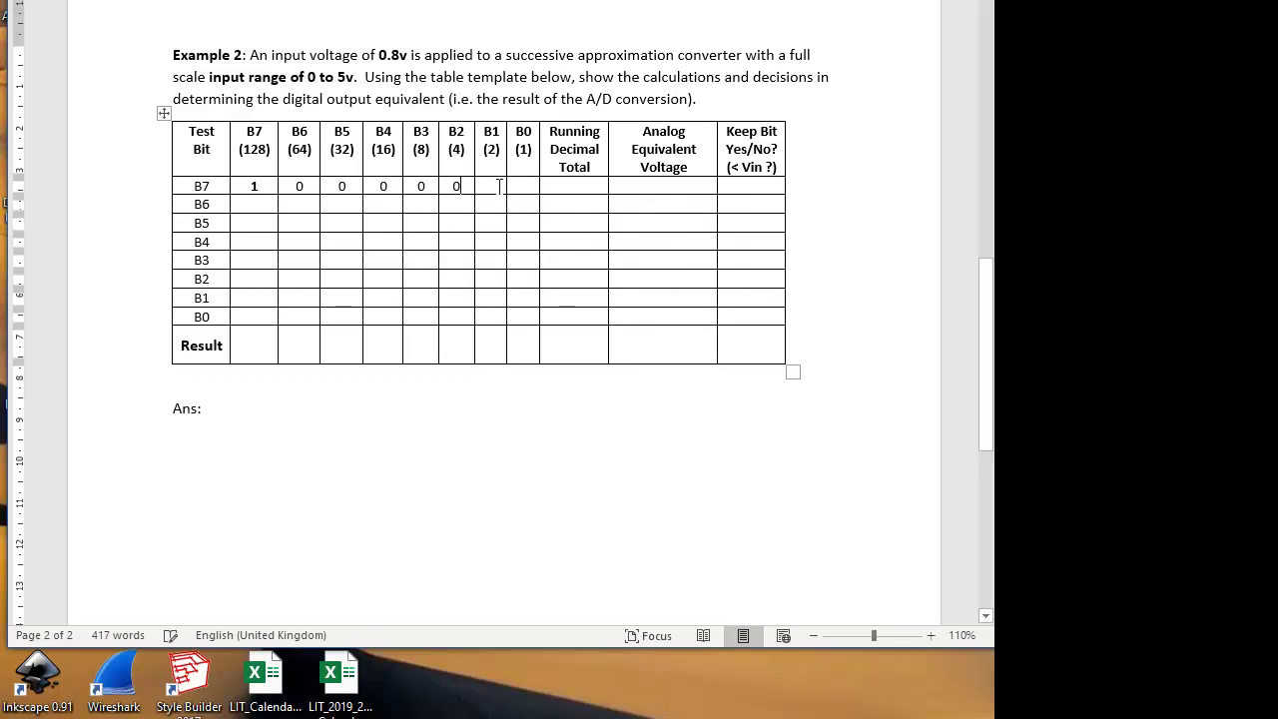
left_click(499, 186)
type("0")
left_click(520, 187)
type("0")
left_click(586, 188)
type("128")
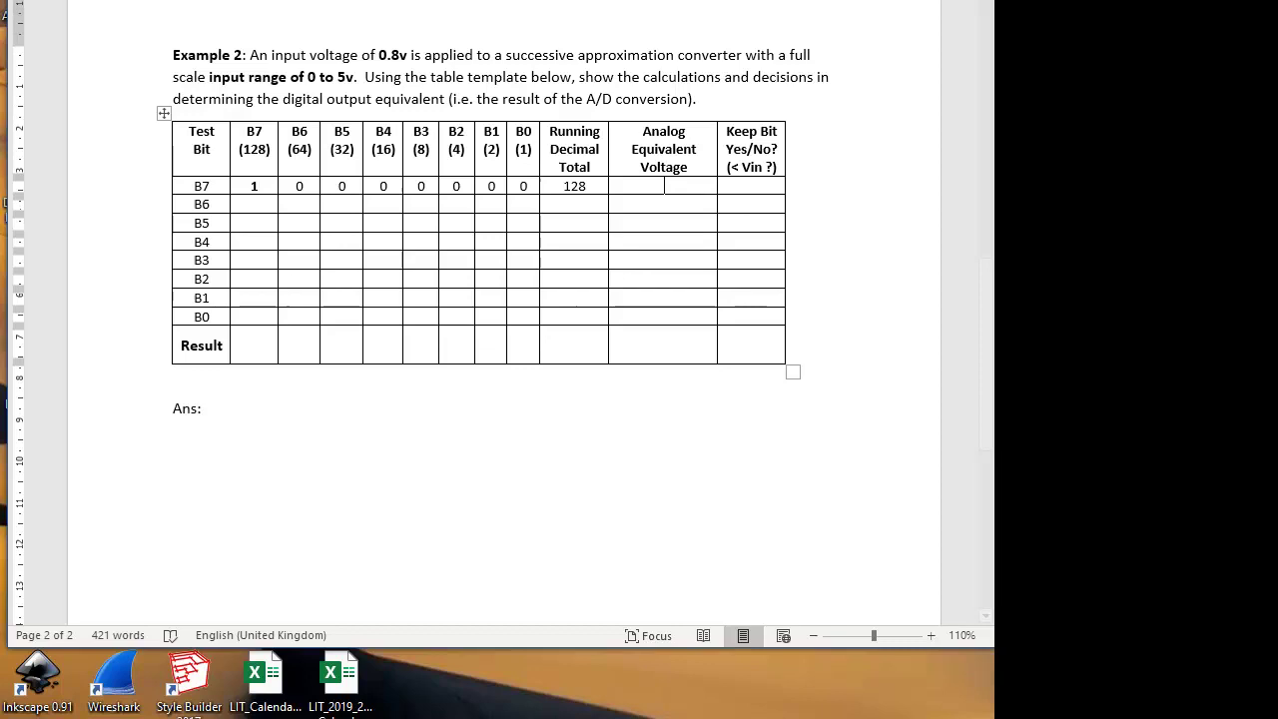
Step: Compute 128 ÷ 255 × 5 in Calculator, giving about 2.5098 V
key("alt+Tab")
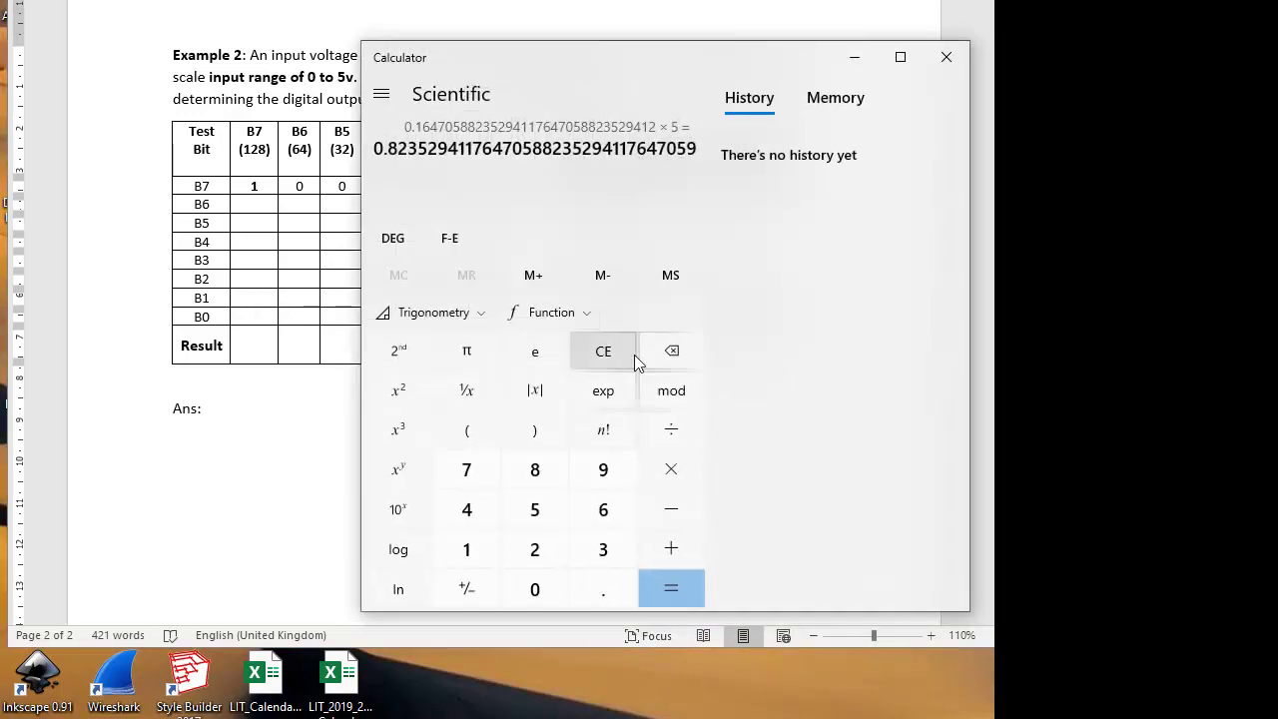
left_click(466, 549)
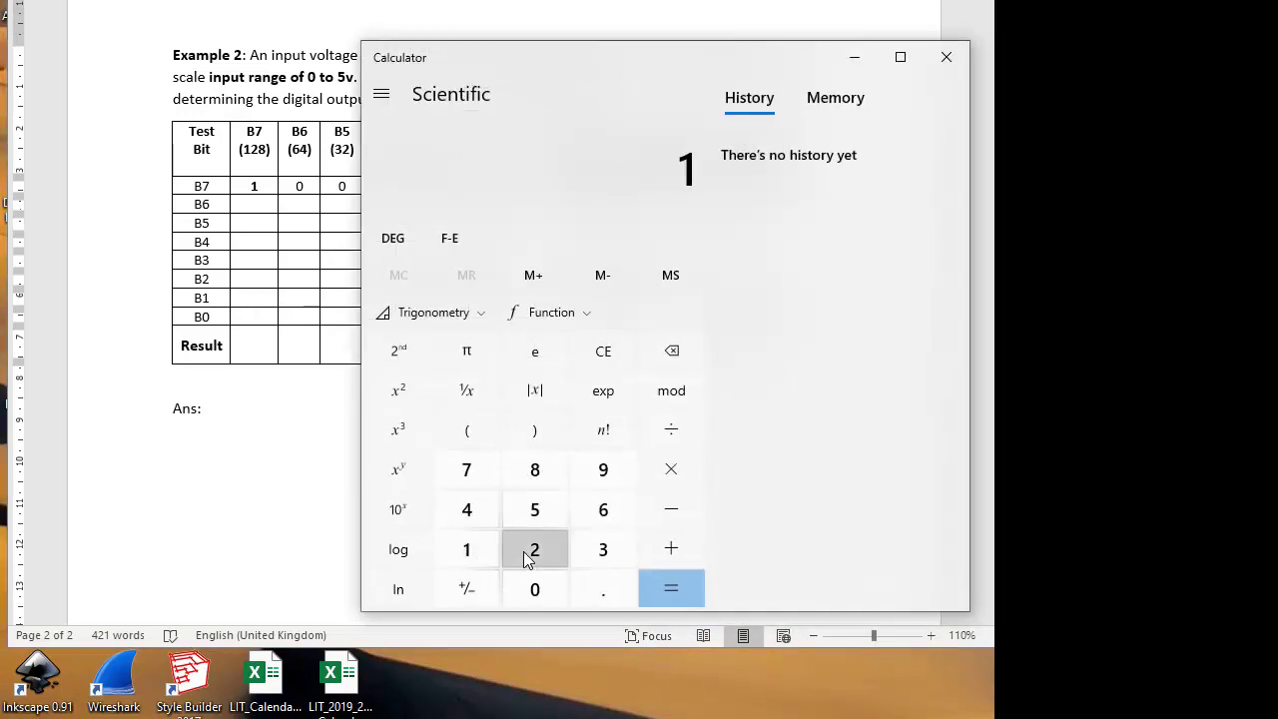
left_click(531, 551)
left_click(529, 489)
left_click(666, 431)
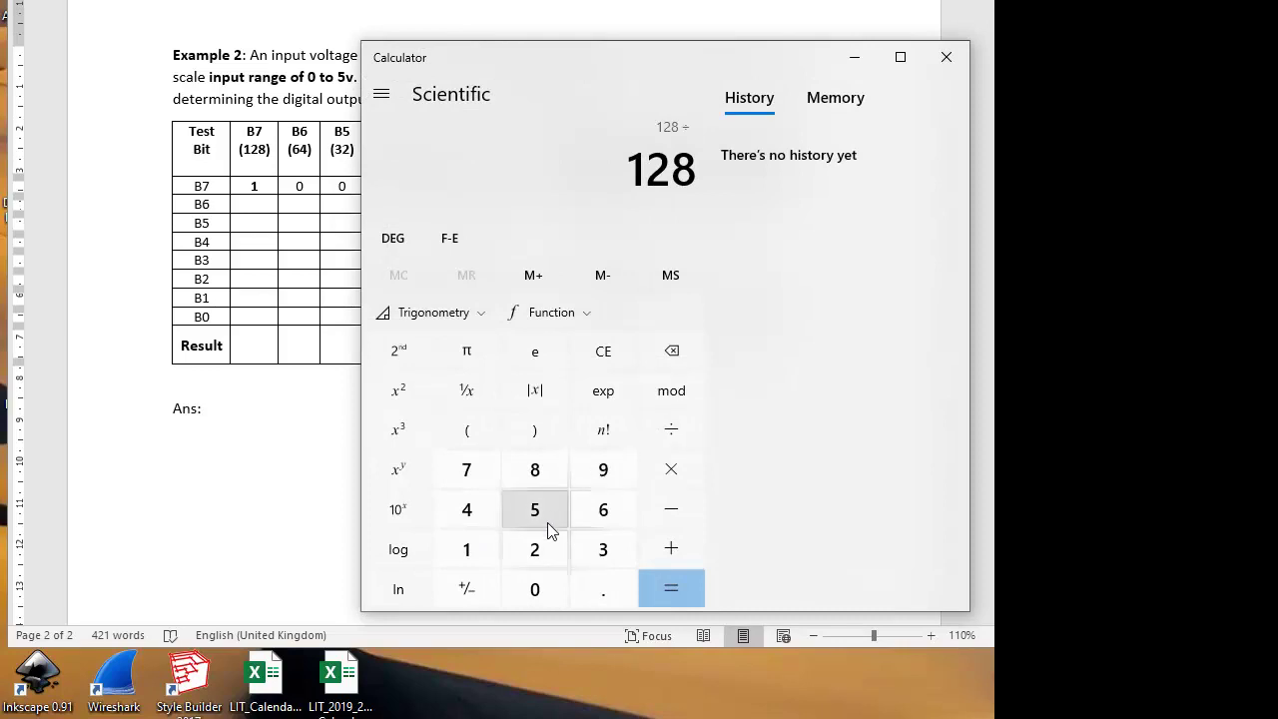
left_click(535, 551)
left_click(535, 509)
left_click(534, 510)
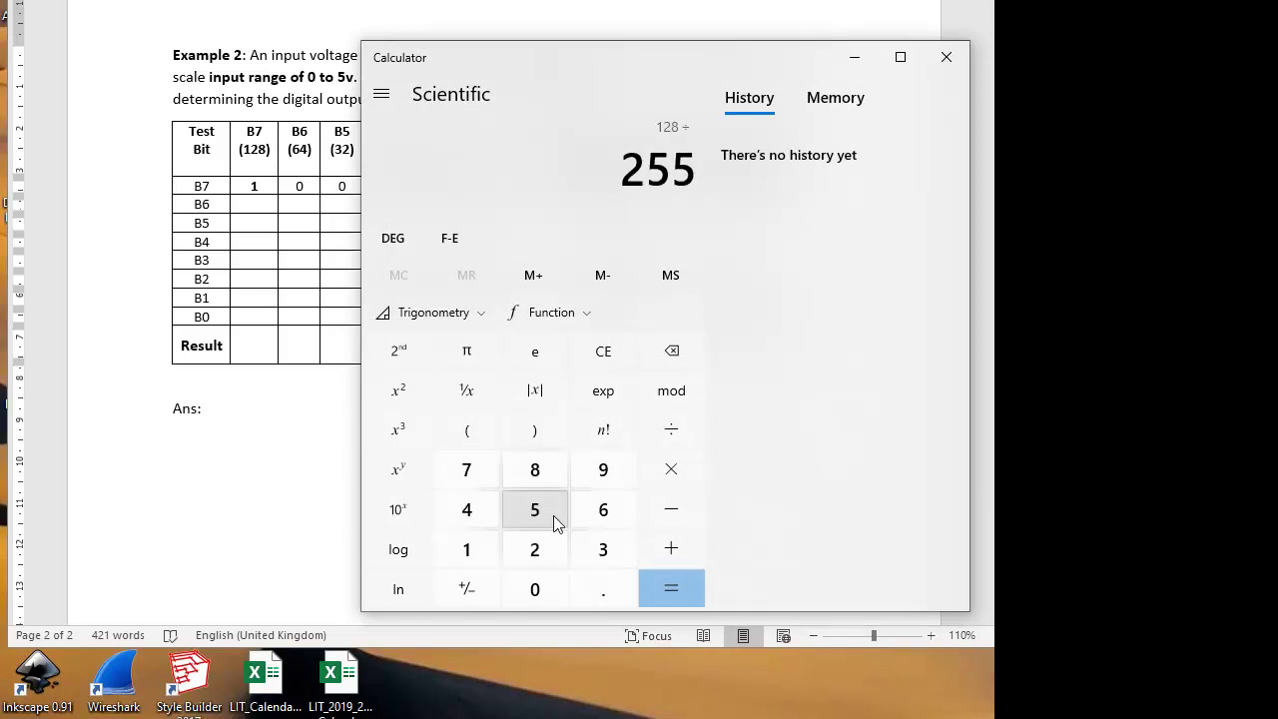
left_click(671, 592)
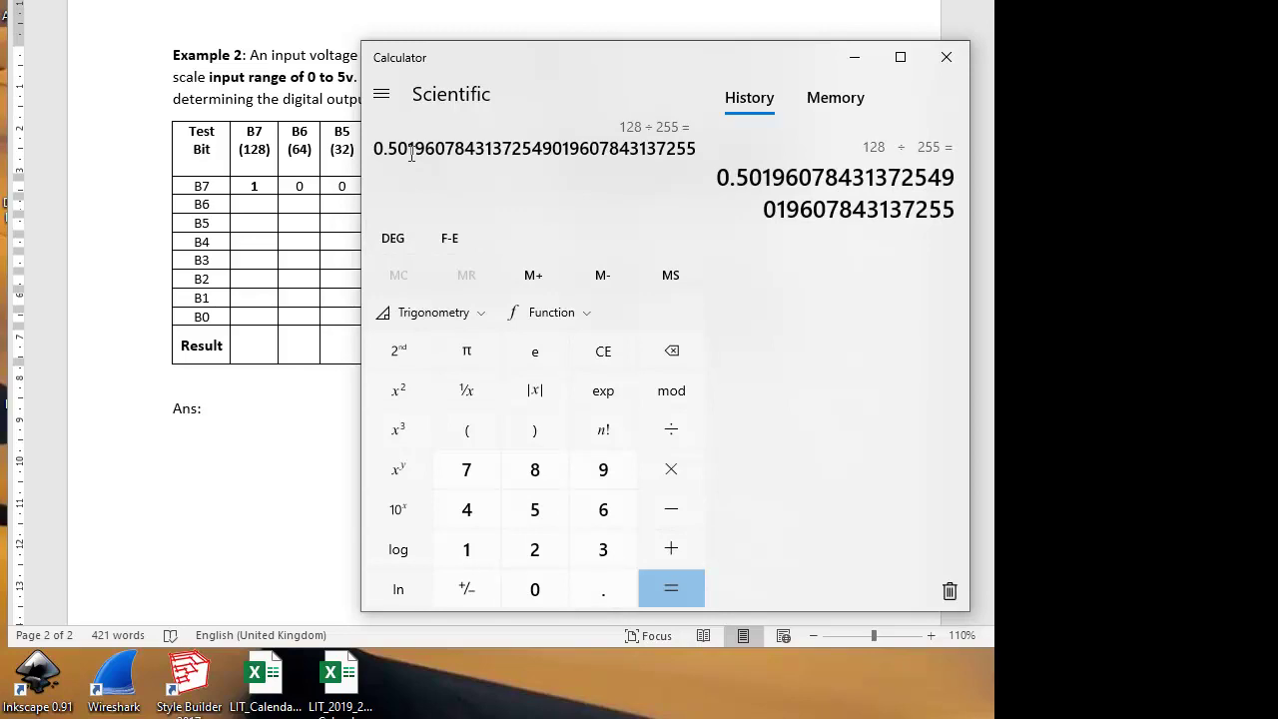
left_click(656, 471)
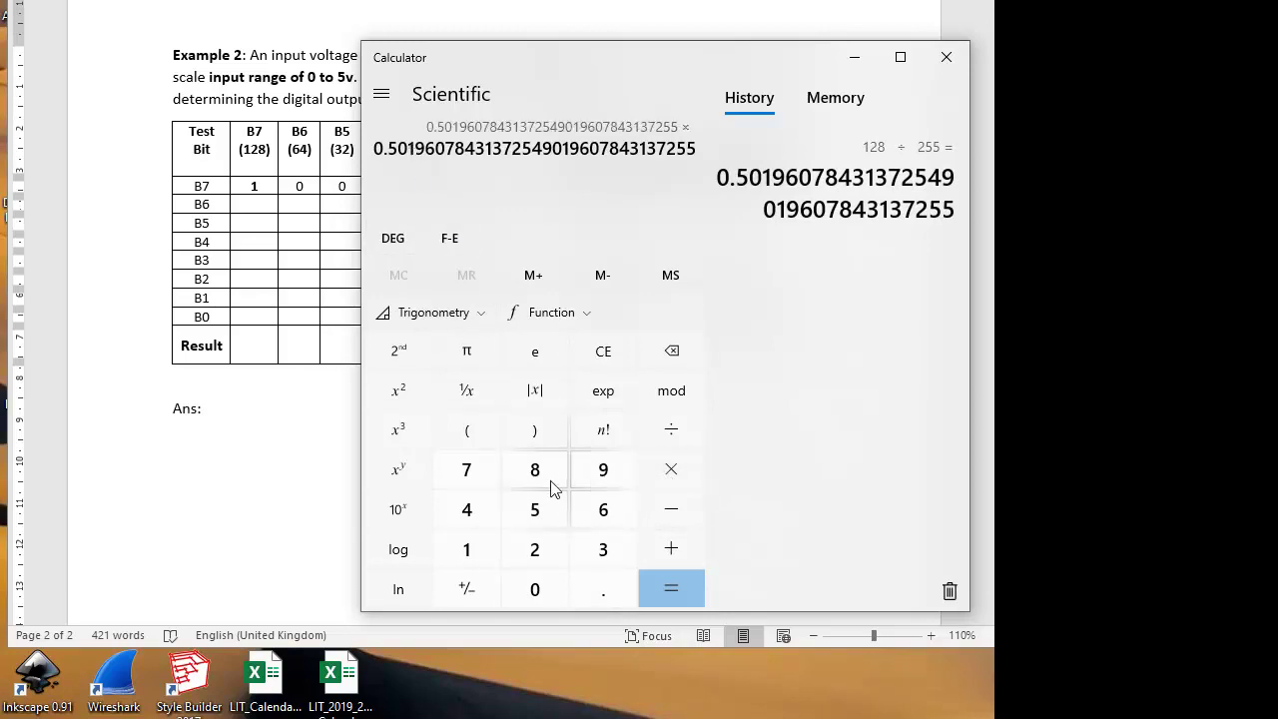
left_click(536, 515)
left_click(670, 590)
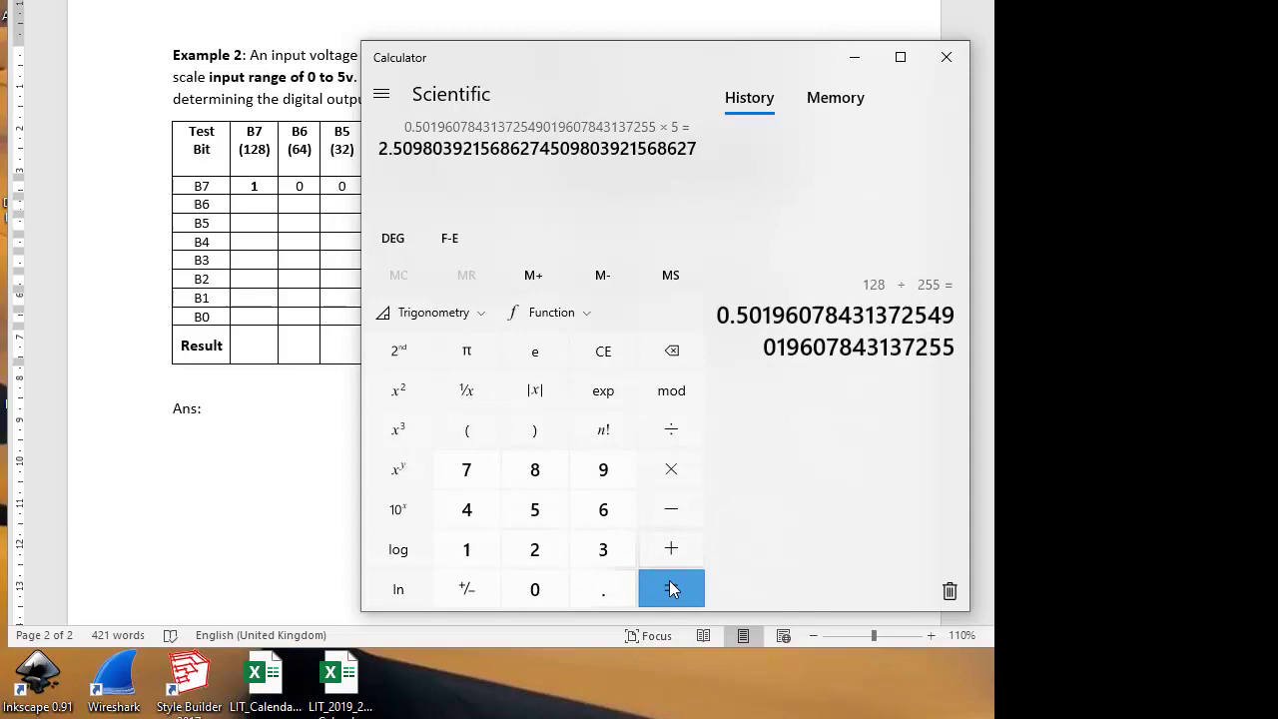
Step: Record 2.5v as row B7's analog equivalent voltage and No under Keep Bit
left_click(256, 452)
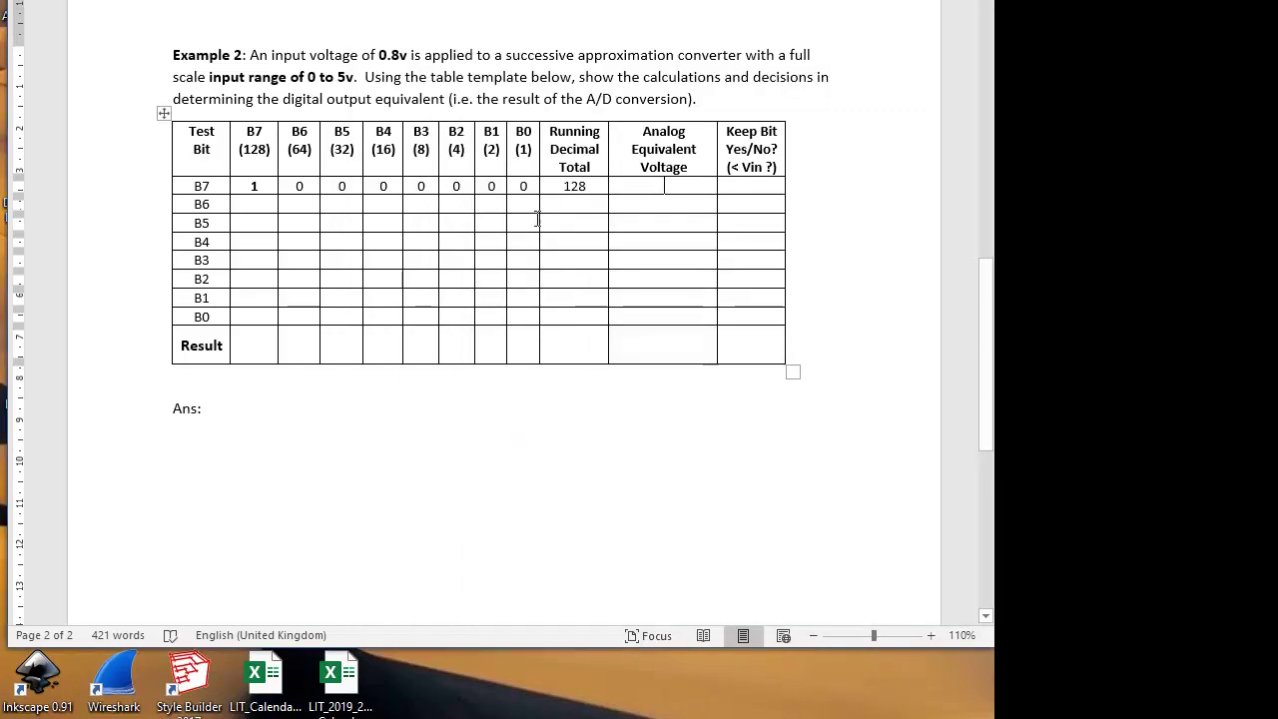
left_click(645, 186)
type("2")
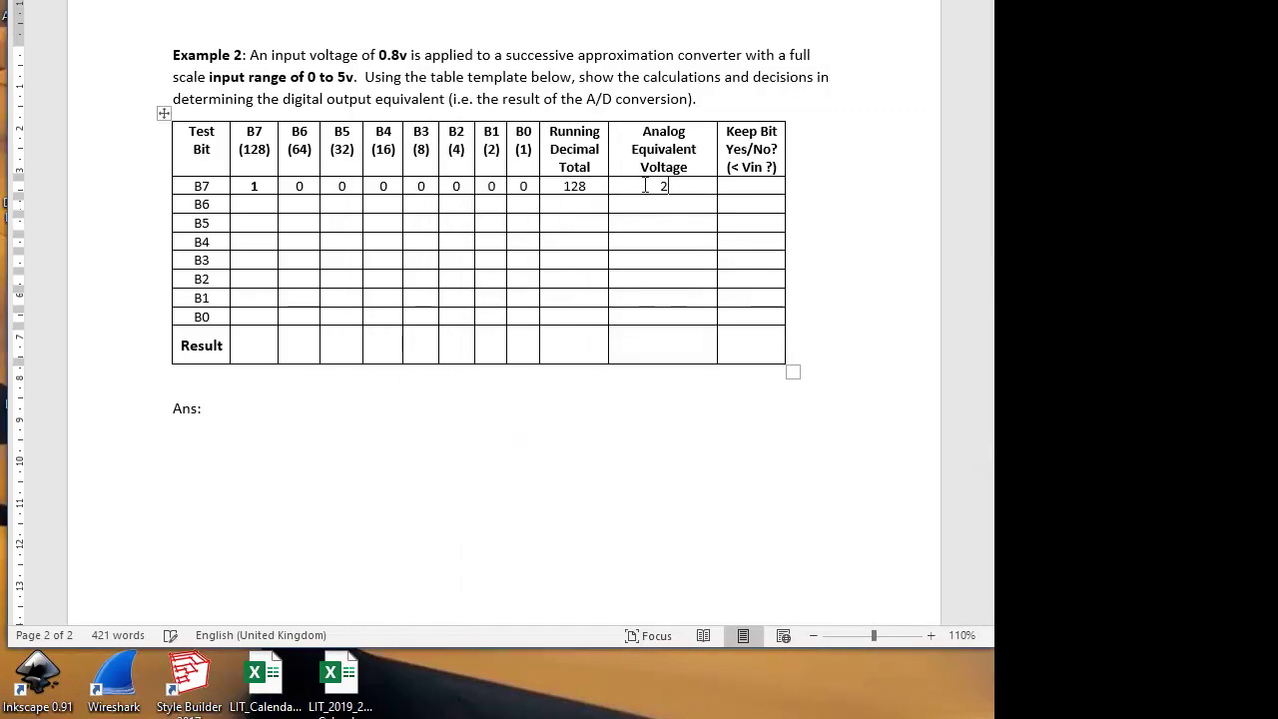
type(".5v")
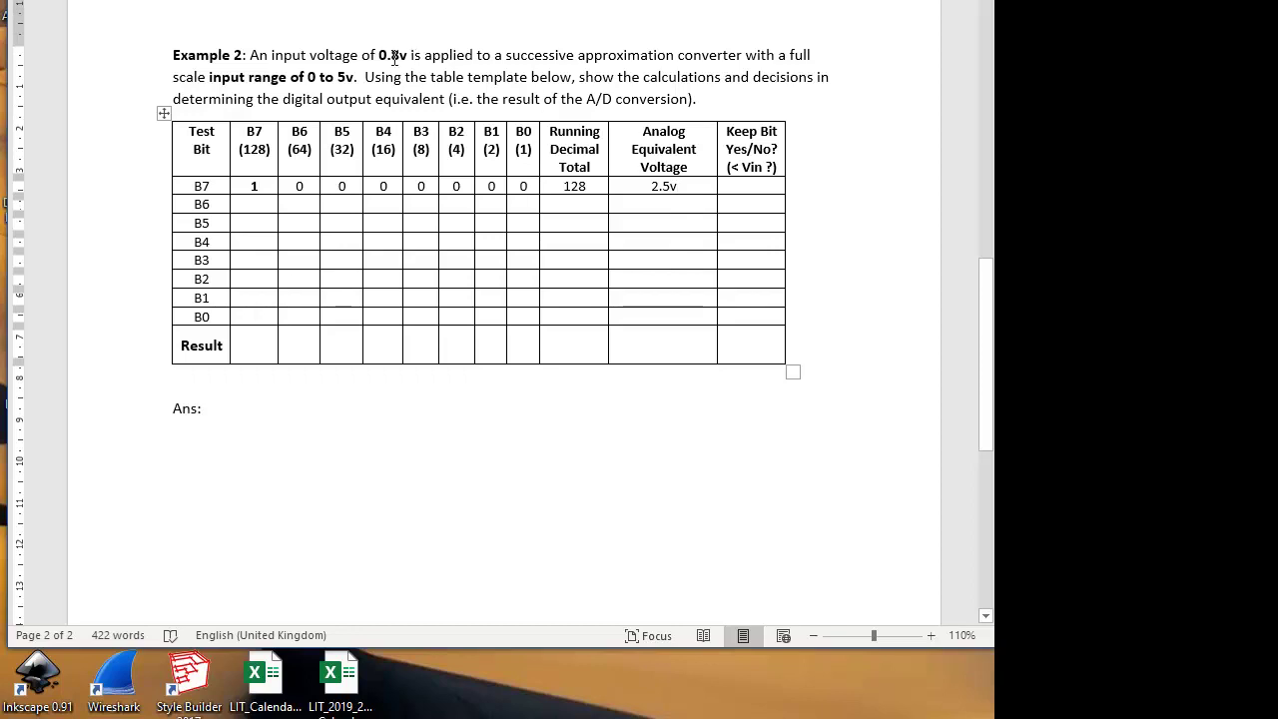
left_click(746, 187)
type("No")
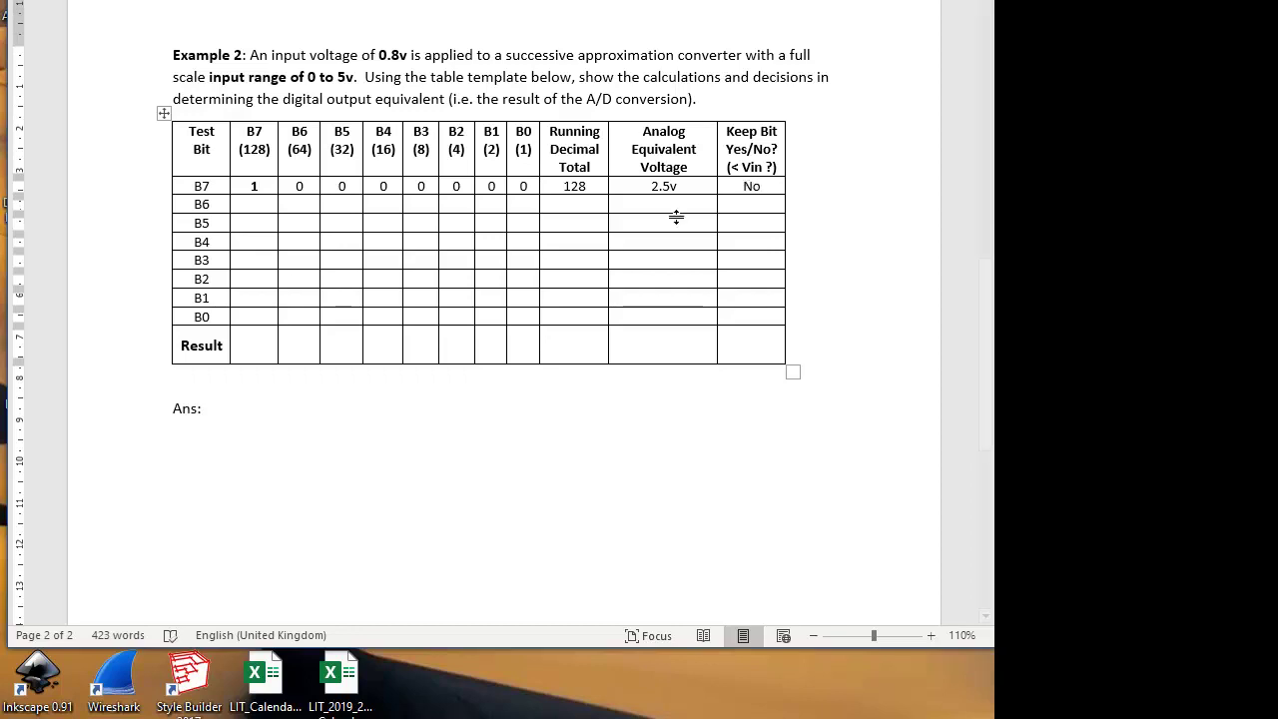
Step: Enter 0 as the B7 result bit and start row B6 with bits 0 and 1
left_click(256, 345)
type("0")
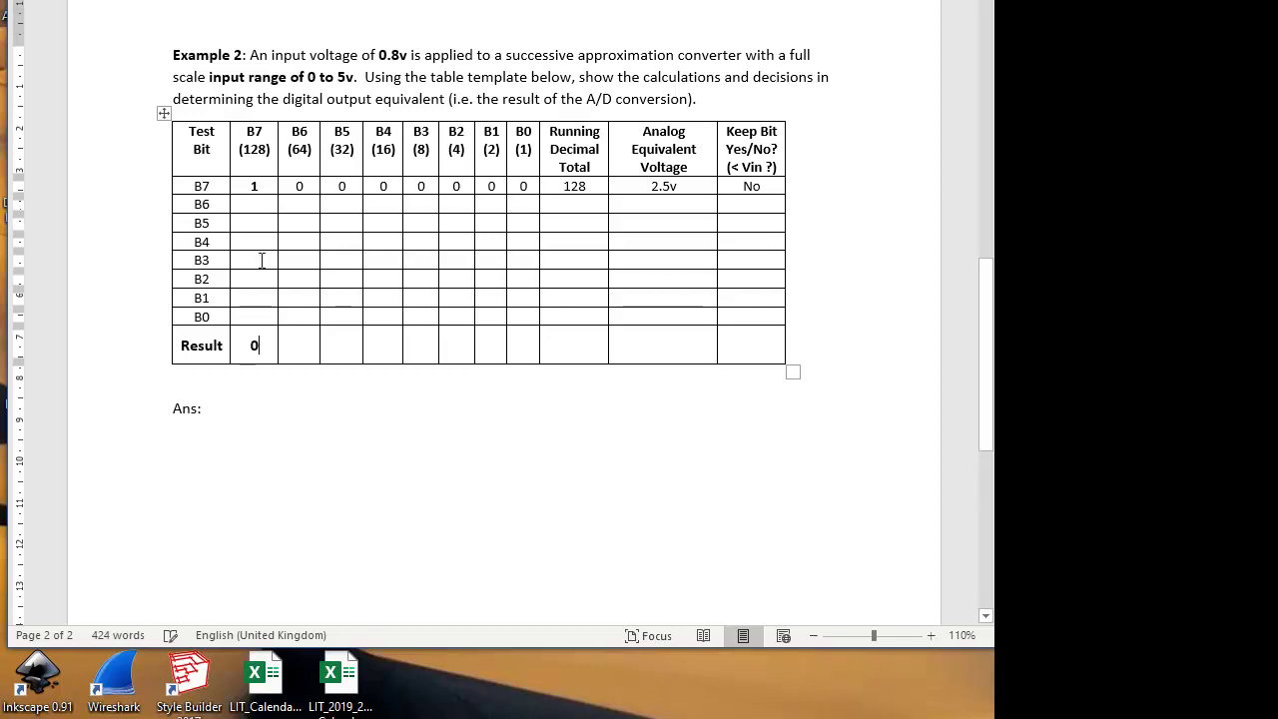
left_click(258, 208)
type("0")
type("1")
Step: Copy row B7's zeros into row B6's remaining empty bit cells
left_click_drag(337, 186, 524, 188)
key("ctrl+c")
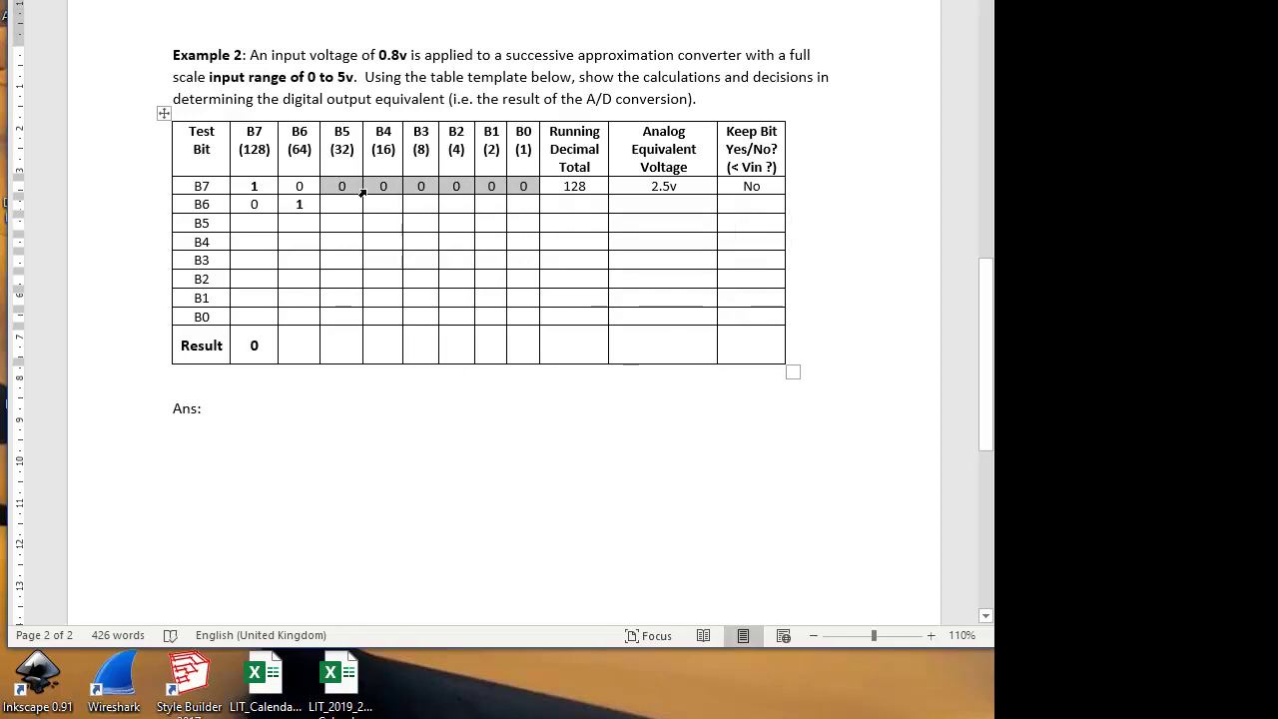
left_click_drag(340, 204, 520, 207)
key("ctrl+v")
left_click(421, 241)
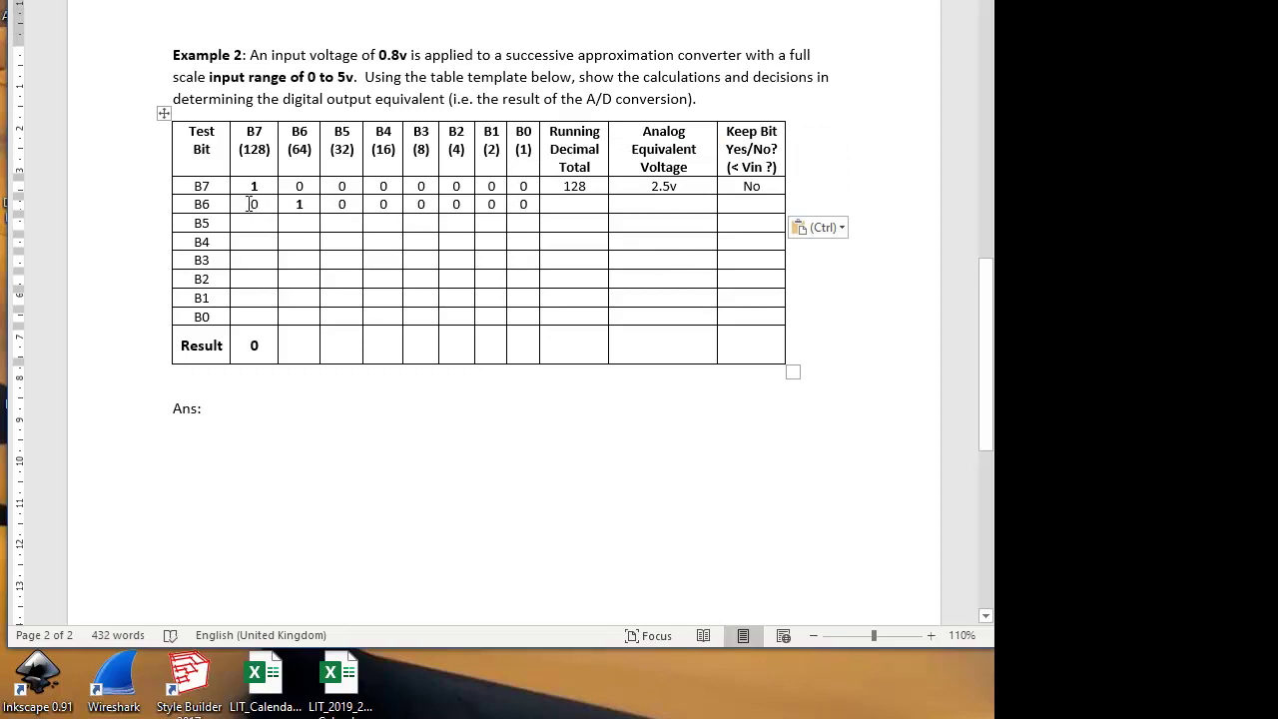
Step: Enter 64 as row B6's running decimal total
left_click_drag(249, 203, 296, 206)
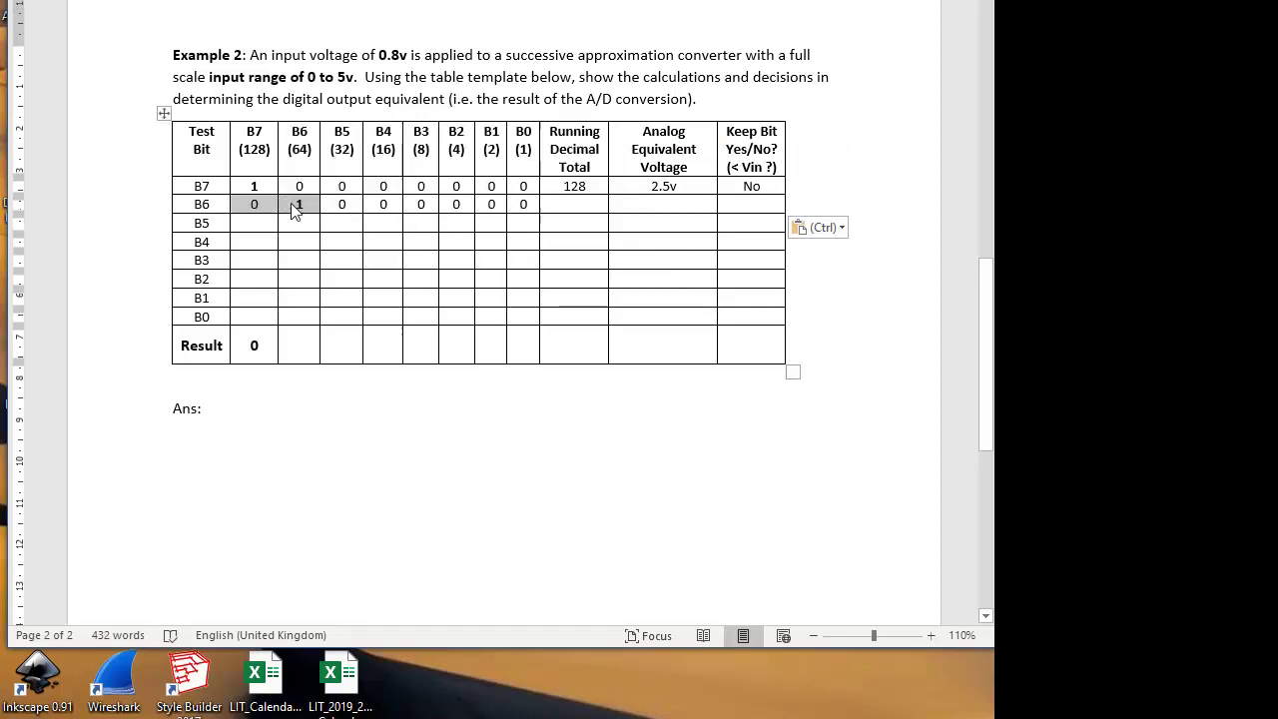
left_click(268, 224)
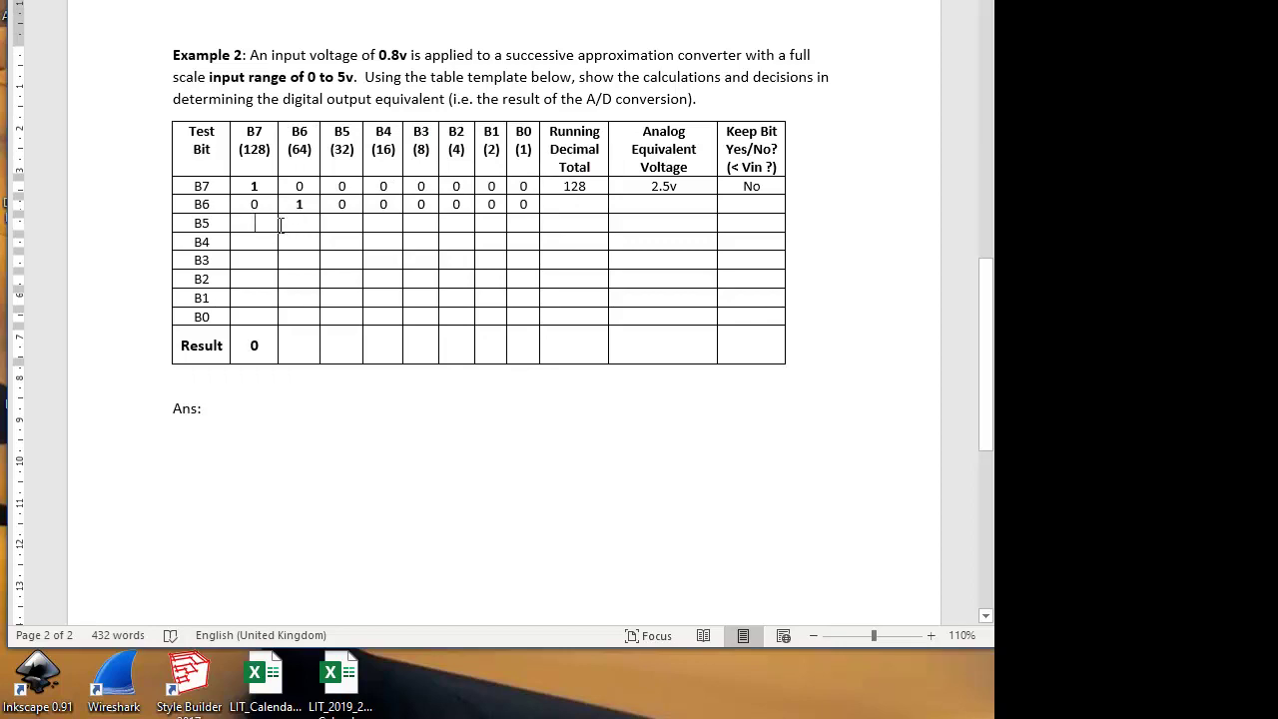
left_click_drag(280, 226, 292, 321)
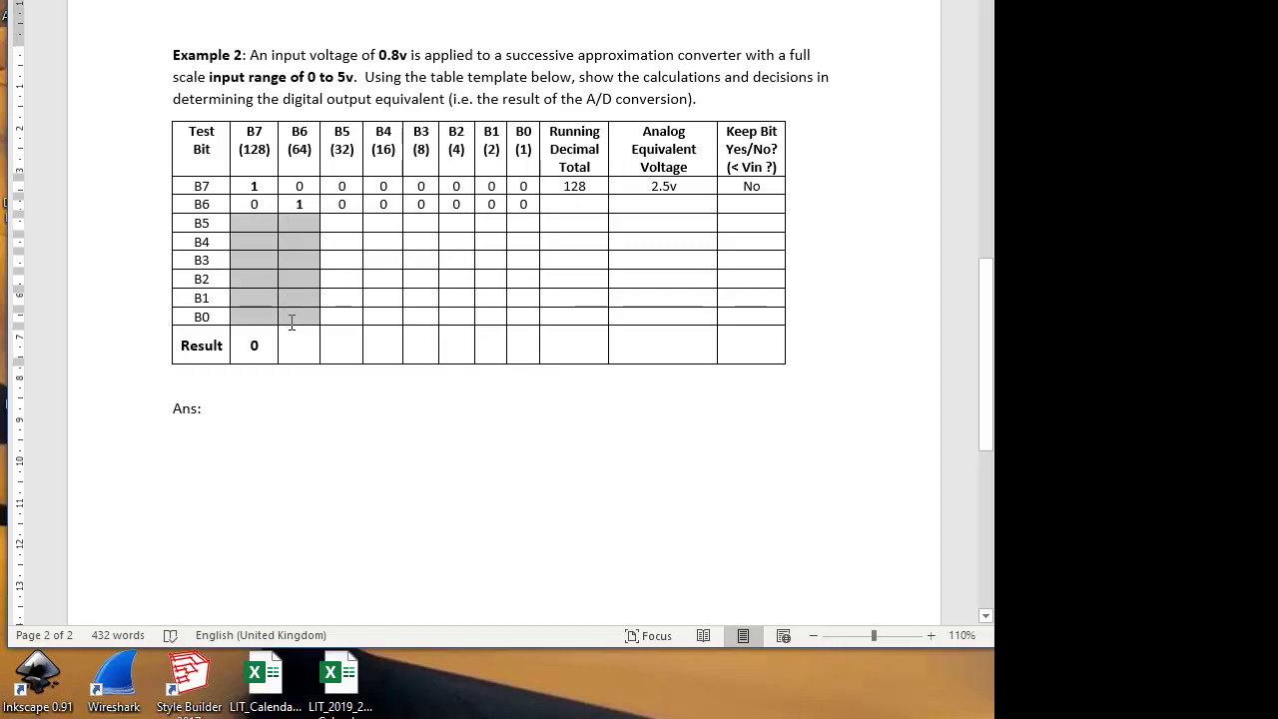
left_click(310, 222)
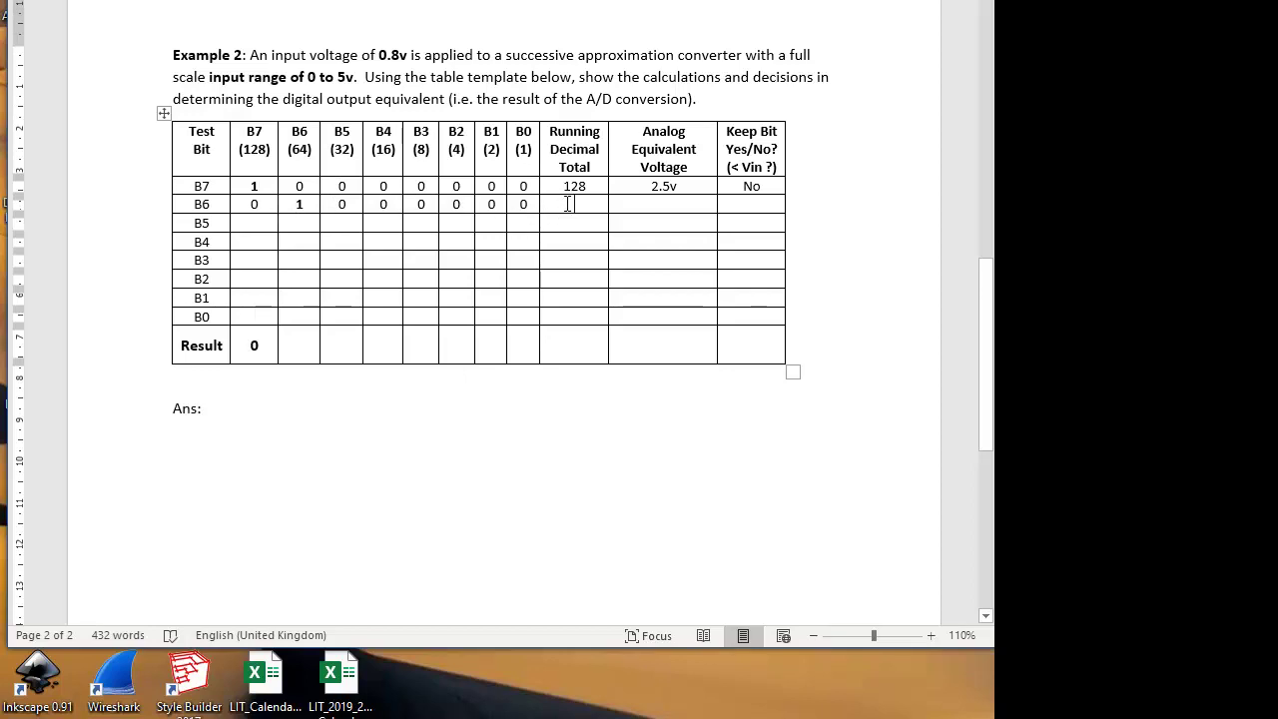
type("64")
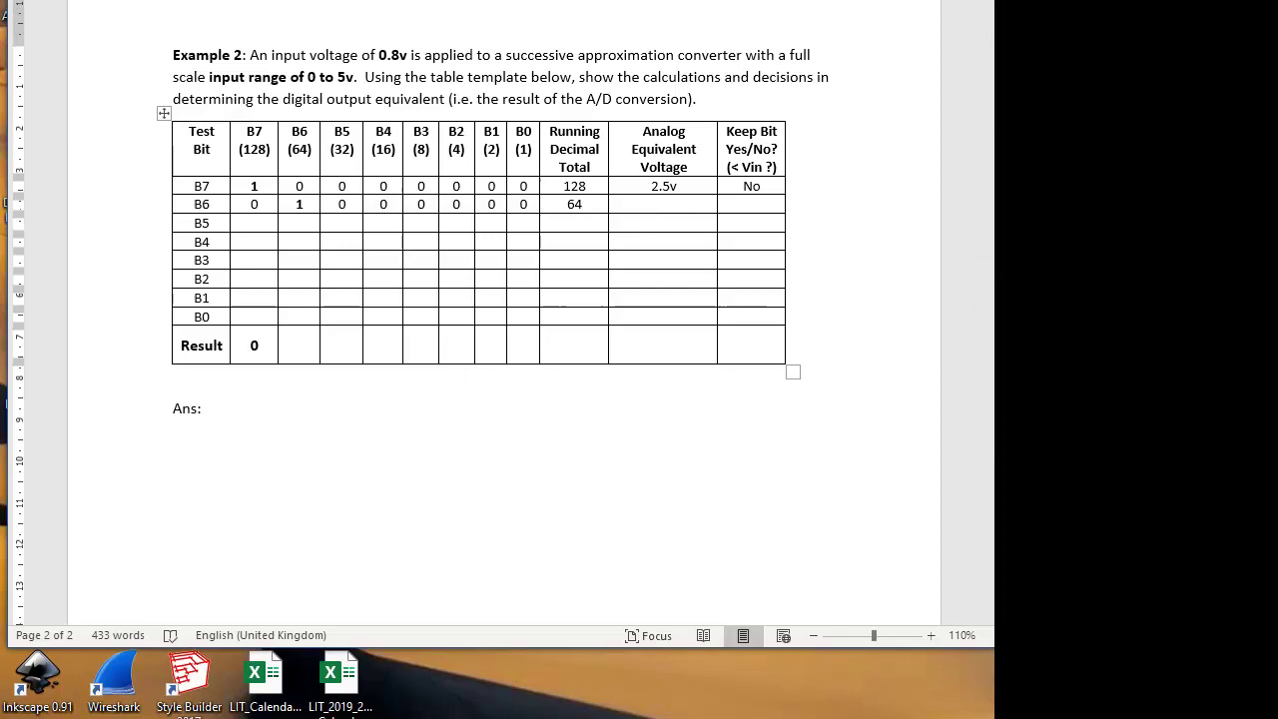
Step: Compute 64 ÷ 255 × 5 in Calculator, giving about 1.2549 V
key("alt+Tab")
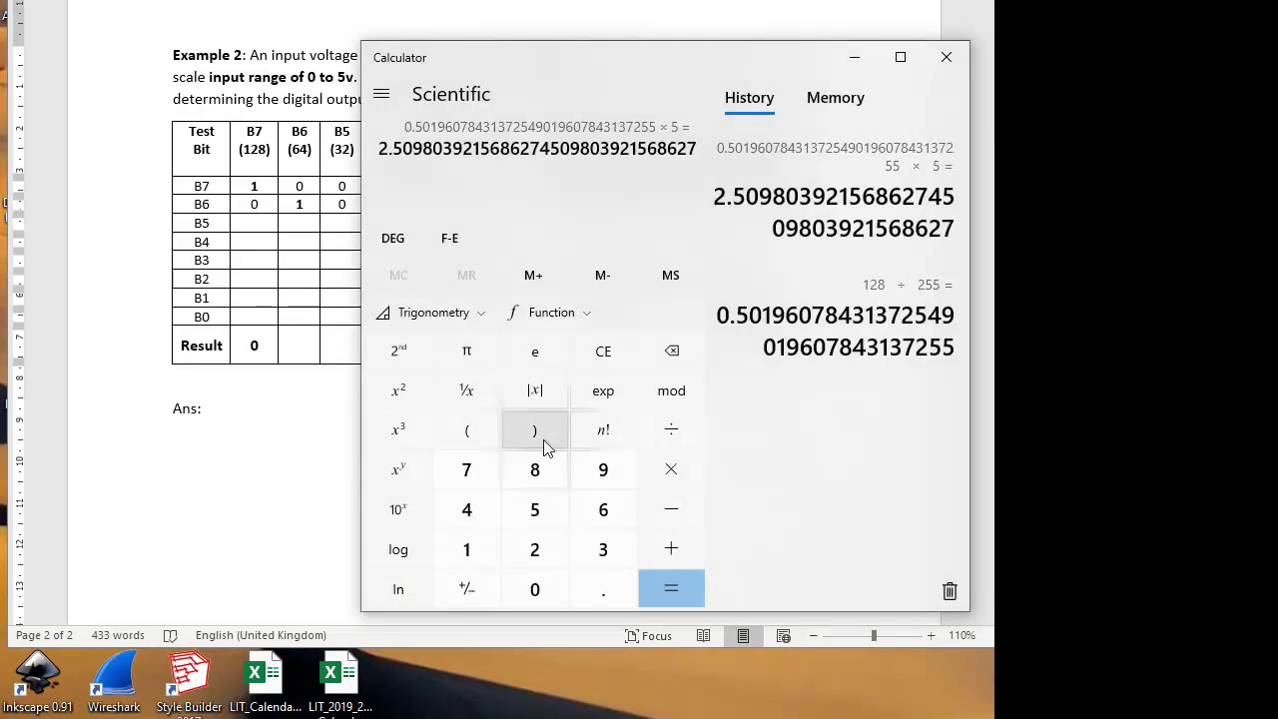
left_click(603, 511)
left_click(467, 509)
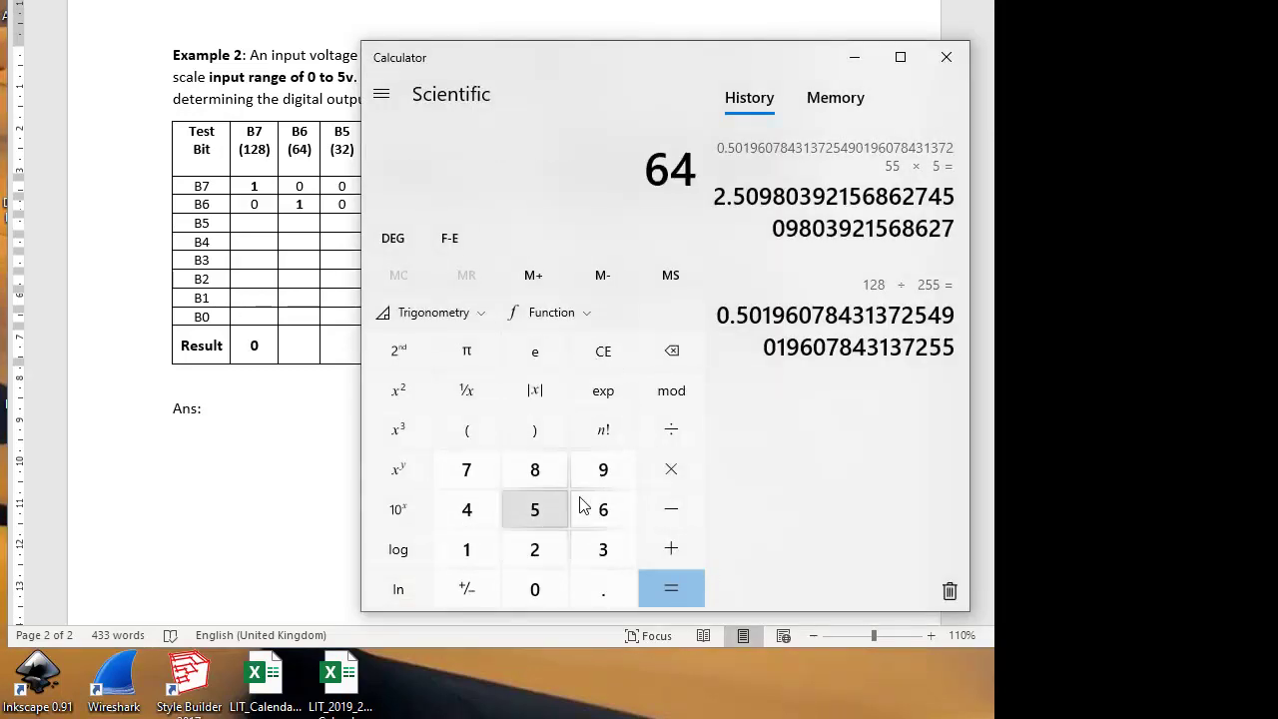
left_click(669, 430)
left_click(535, 549)
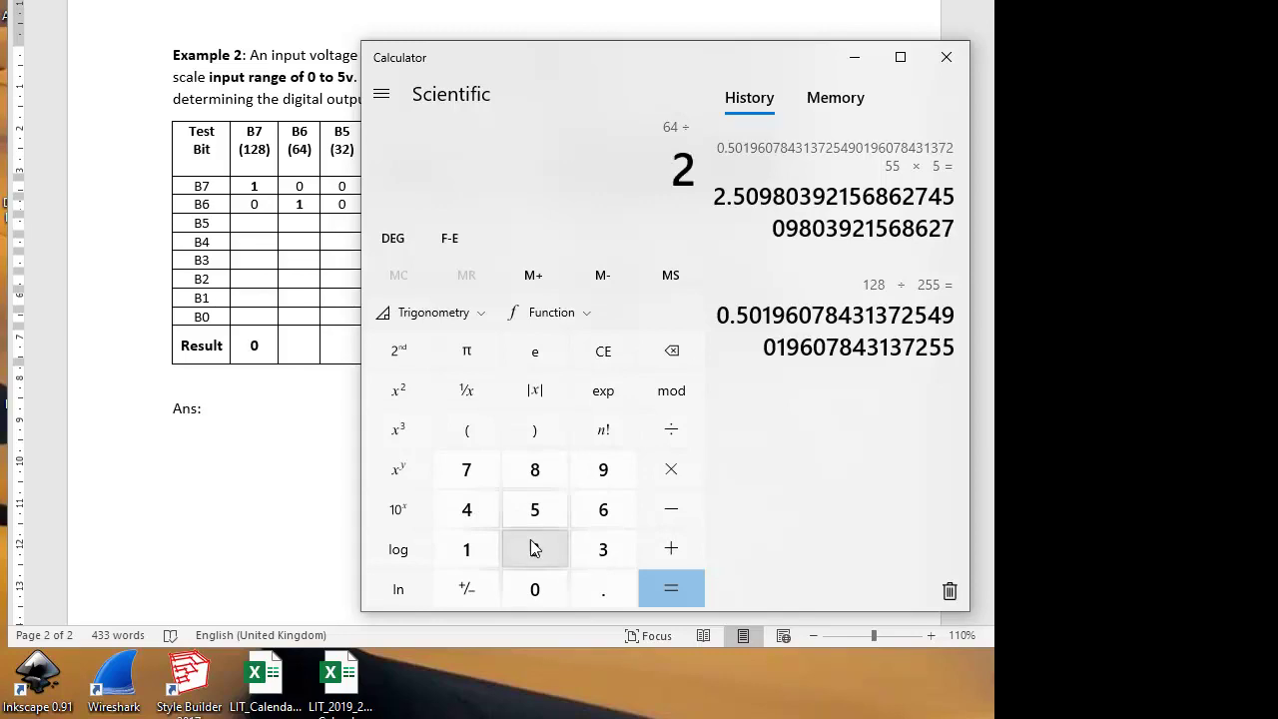
double_click(536, 511)
left_click(663, 581)
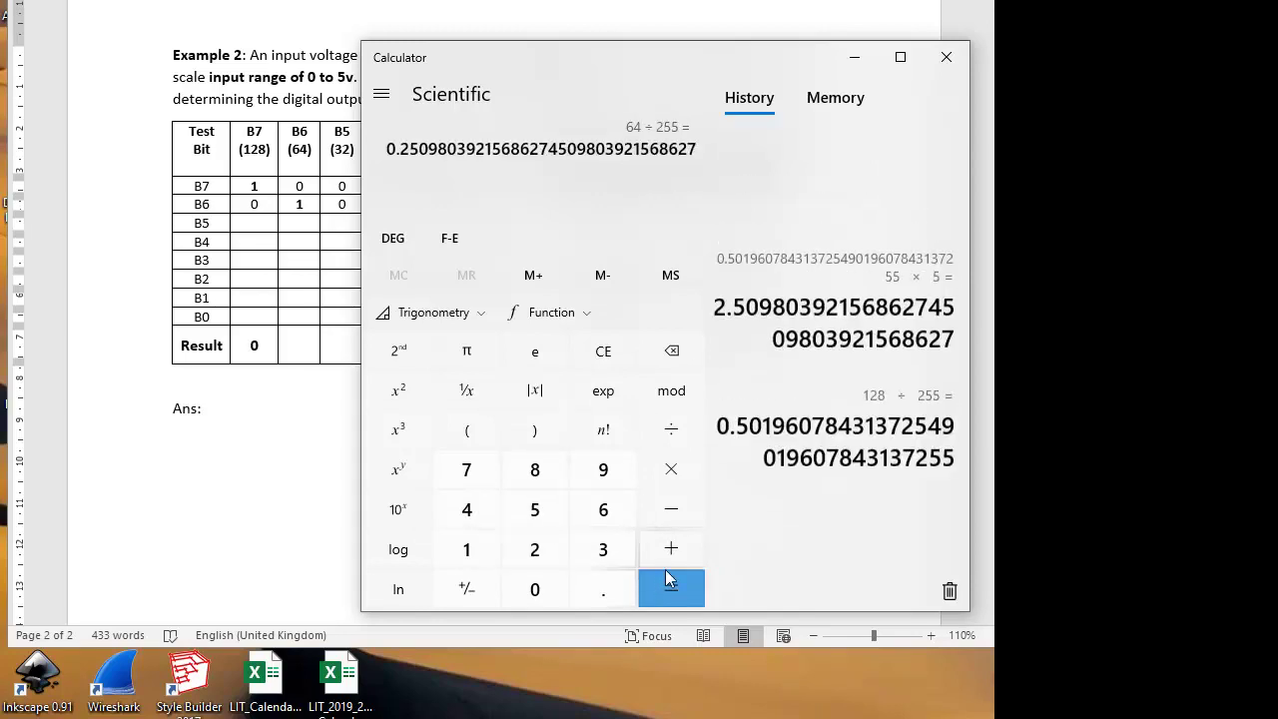
left_click(667, 474)
left_click(557, 515)
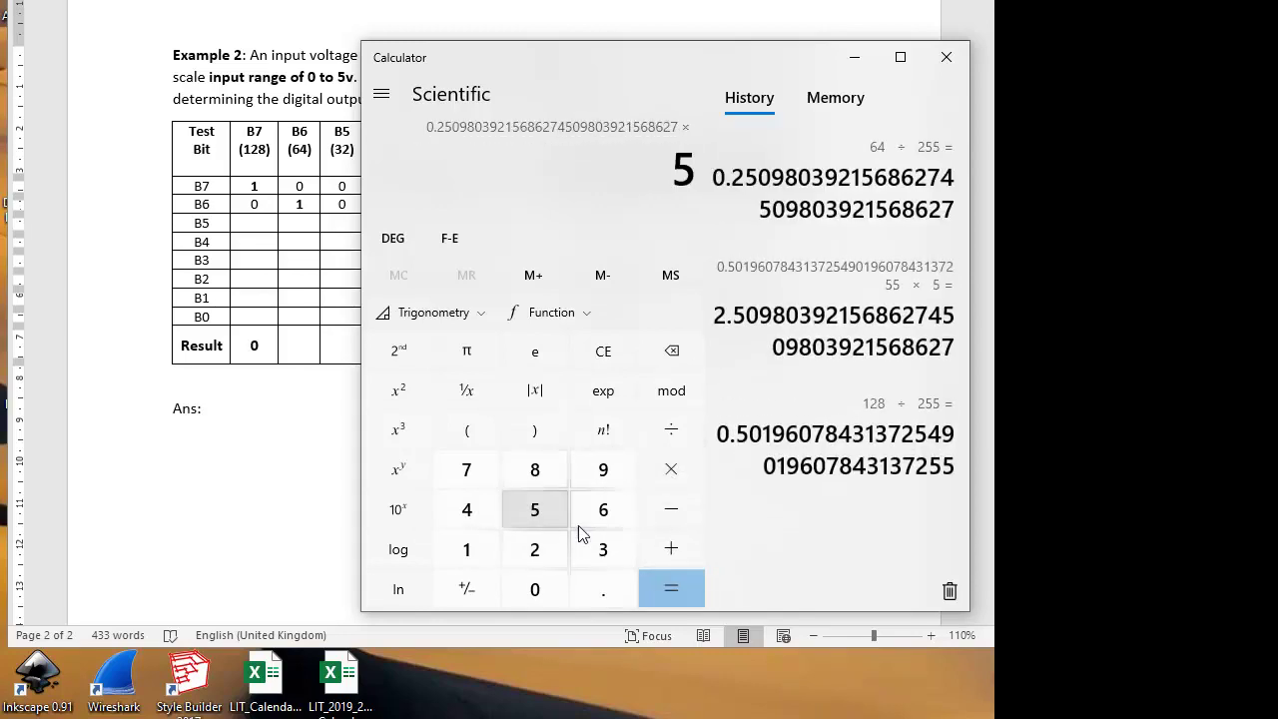
left_click(666, 589)
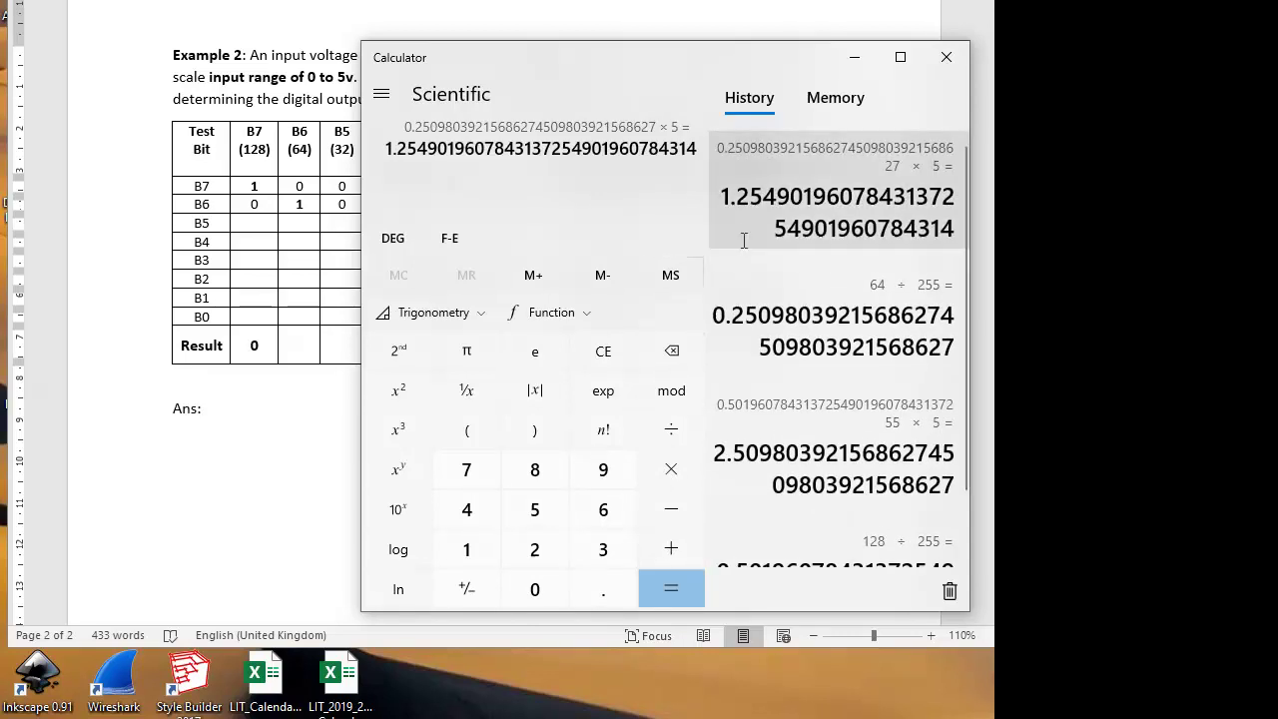
Step: Record 1.25v and No for row B6 and set result bit B6 to 0
left_click(243, 413)
left_click(645, 208)
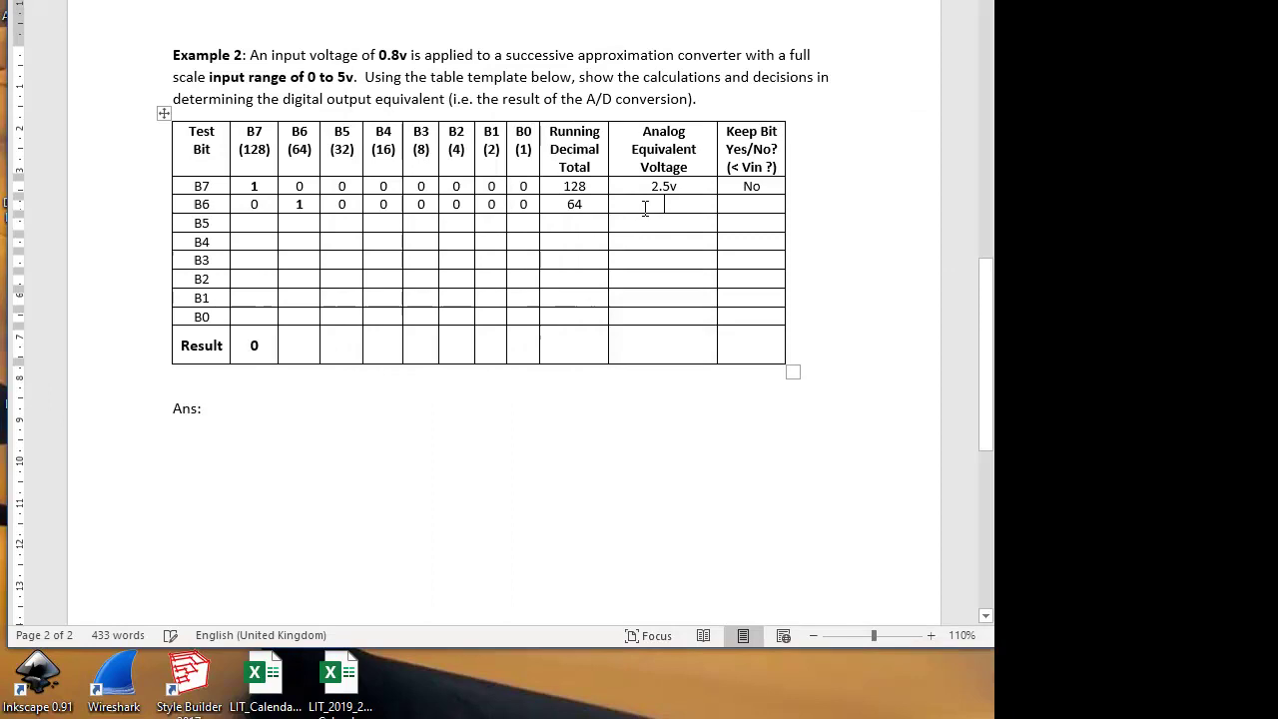
type("1.")
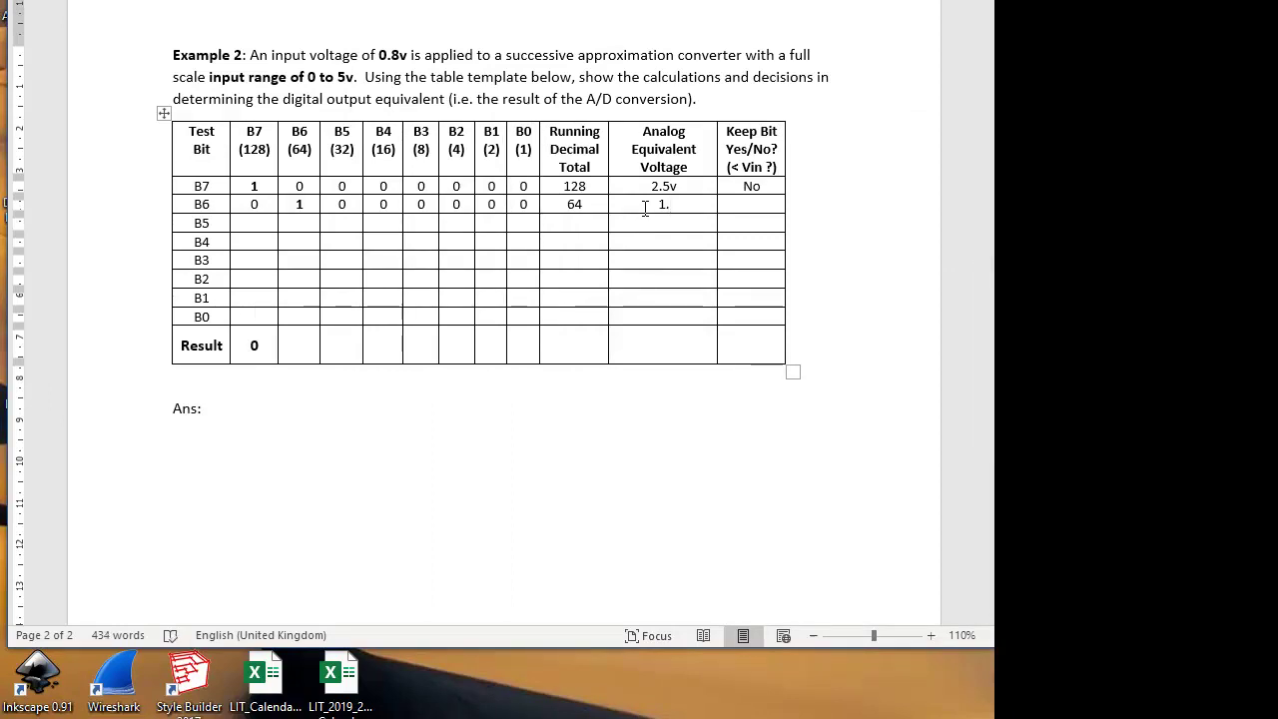
type("25v")
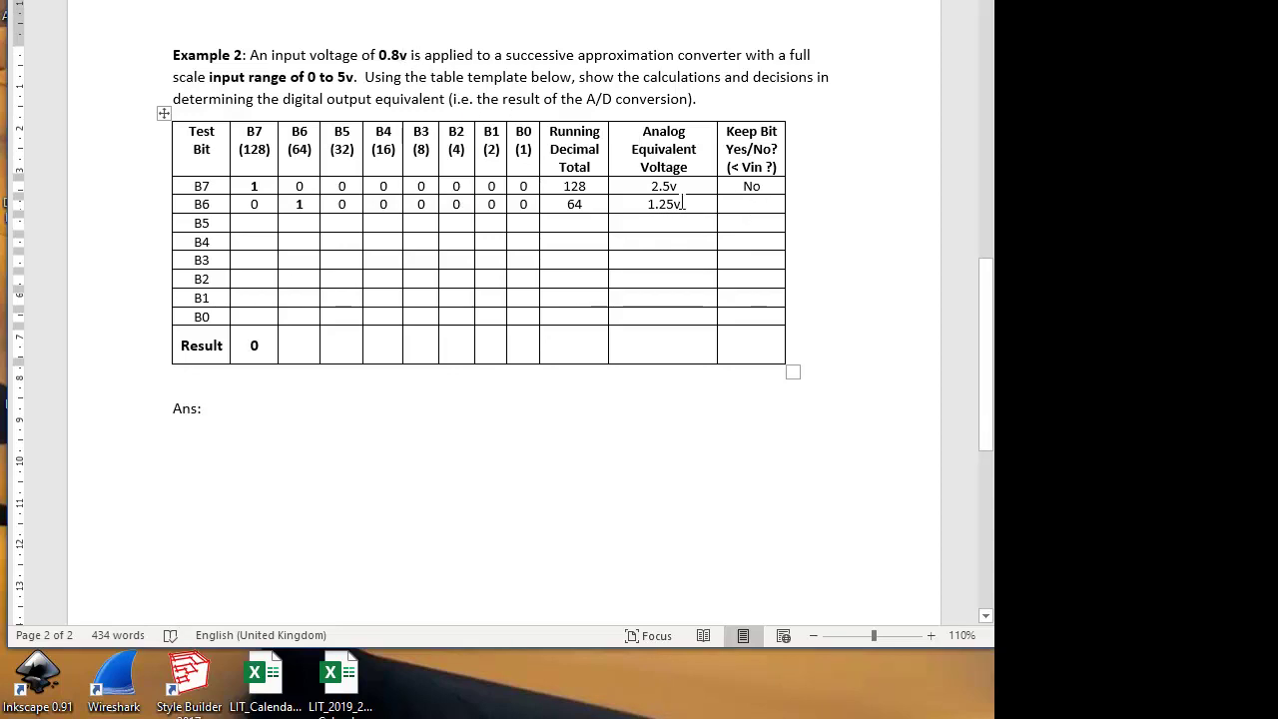
left_click(741, 202)
type("No")
left_click(304, 341)
type("0")
Step: Fill row B5 with bits 00100000, pasting the trailing zeros, and a running total of 32
left_click(273, 223)
type("0")
left_click(351, 230)
type("1")
left_click_drag(412, 207, 520, 214)
key("ctrl+c")
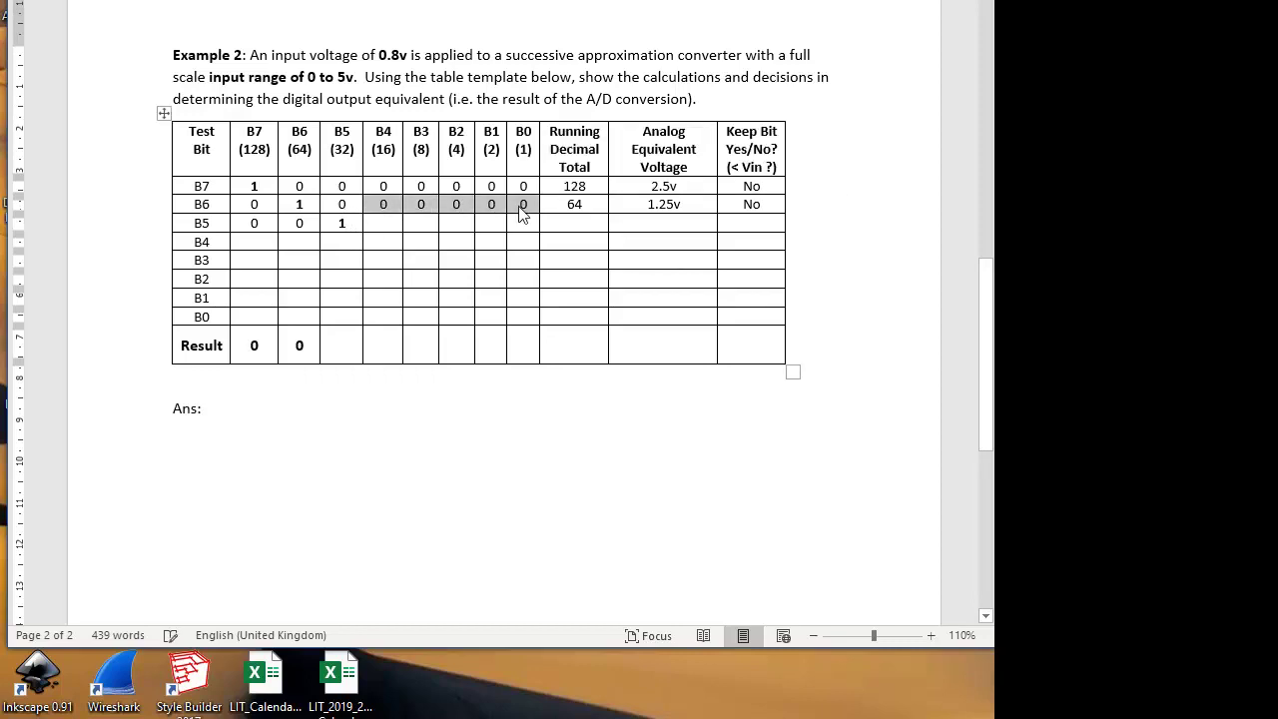
left_click_drag(376, 223, 511, 222)
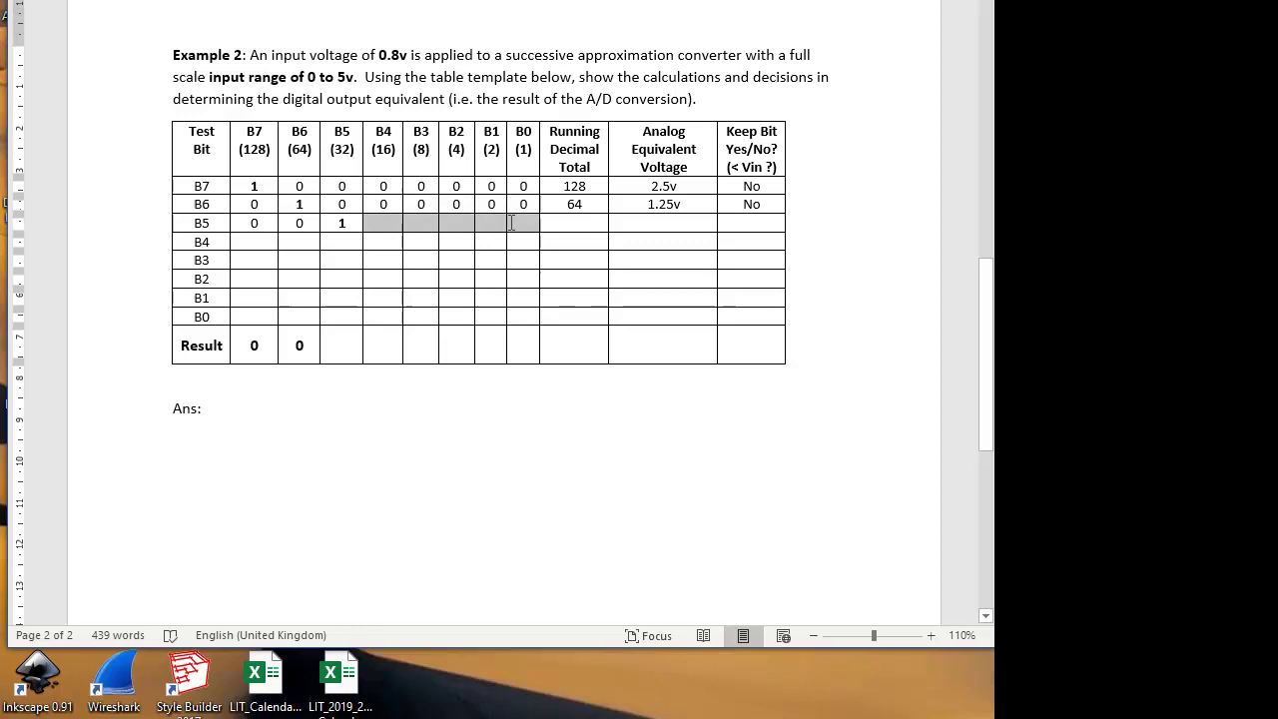
key("ctrl+v")
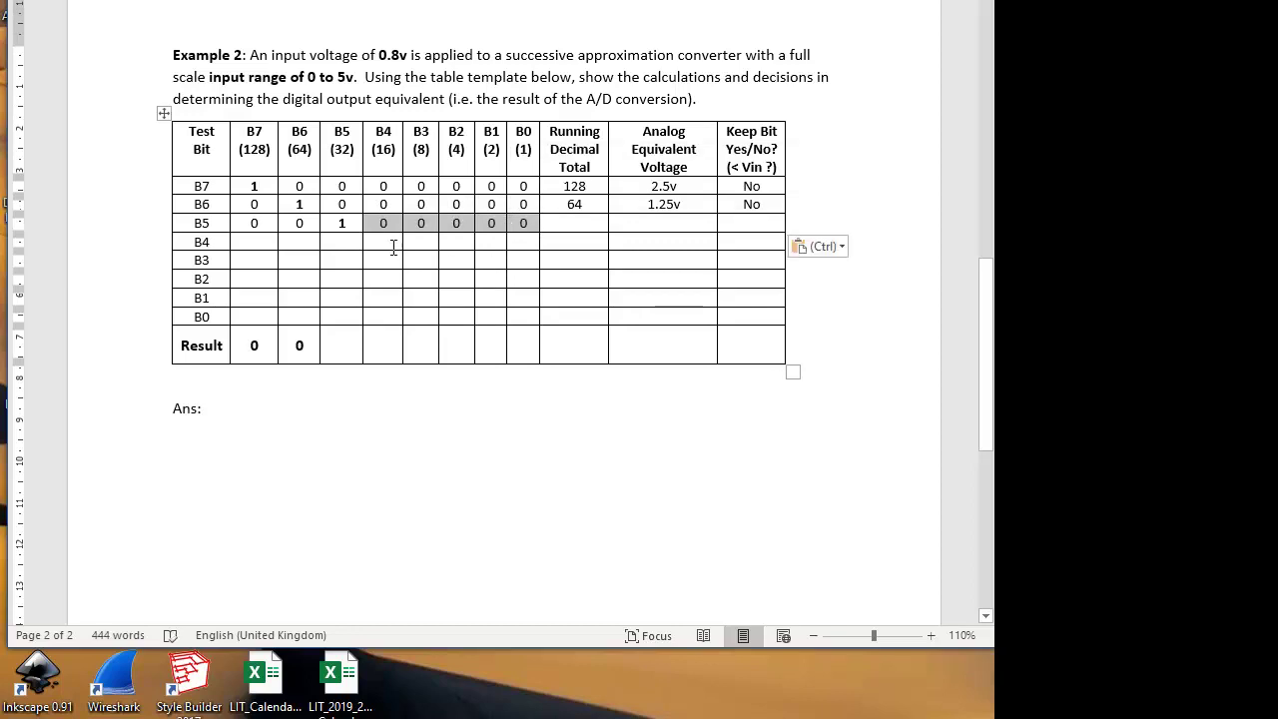
left_click(565, 223)
type("32")
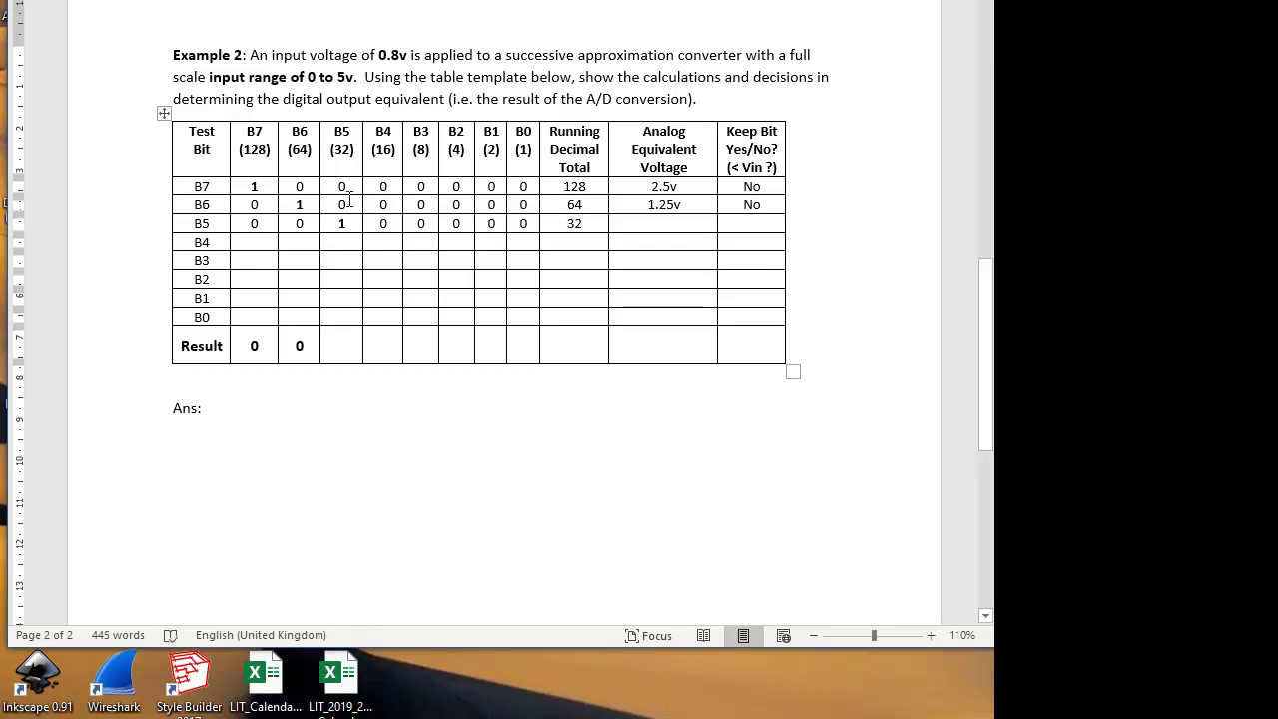
left_click(652, 223)
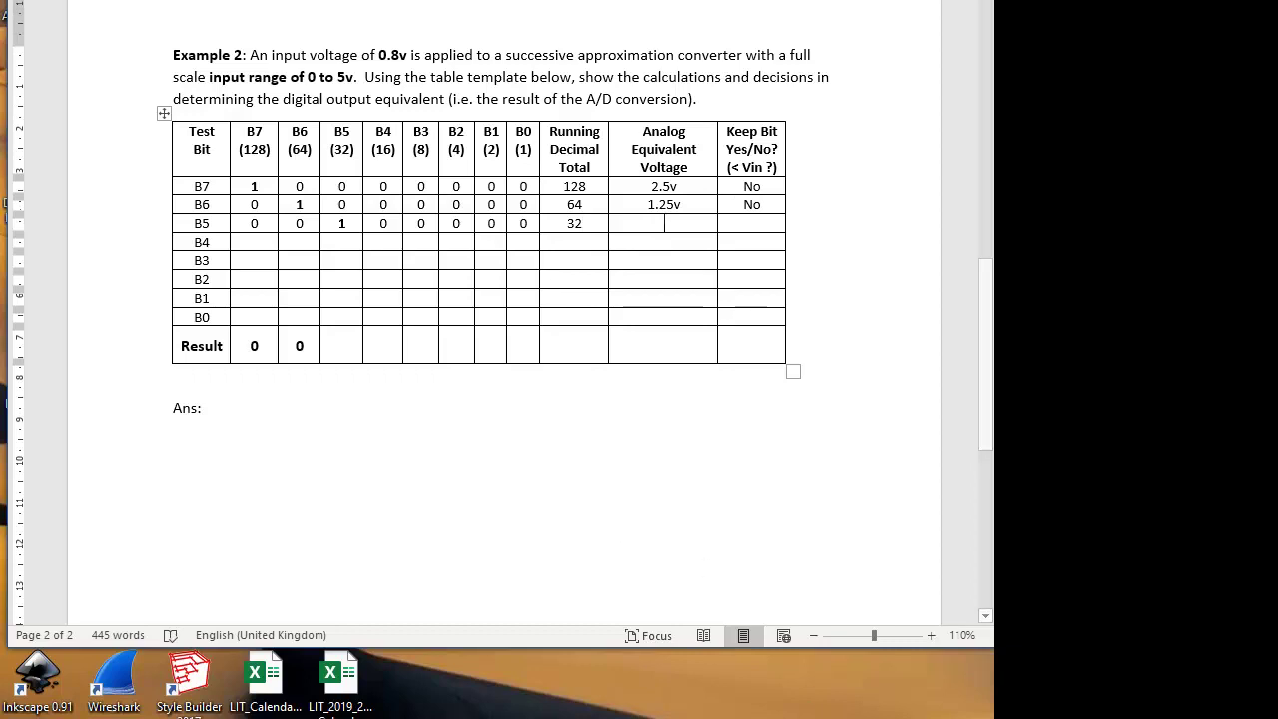
Step: Compute 32 ÷ 255 × 5 in Calculator, giving about 0.6275 V
key("alt+Tab")
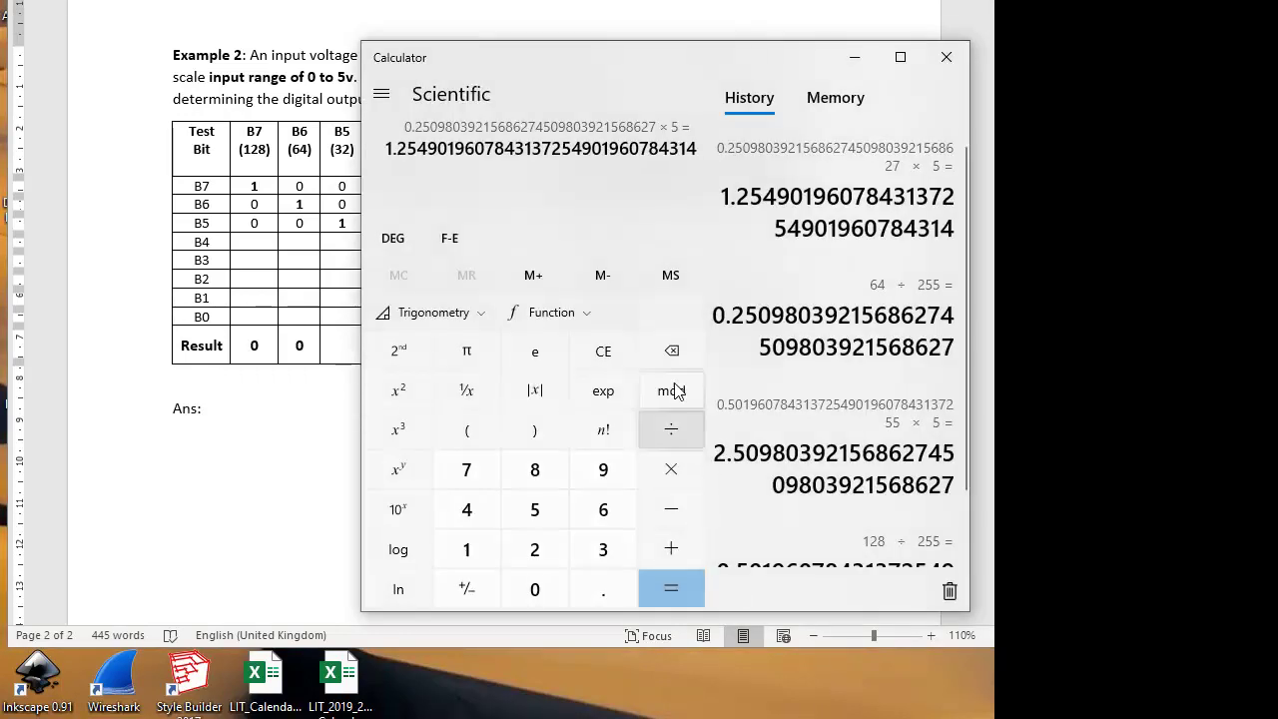
left_click(603, 549)
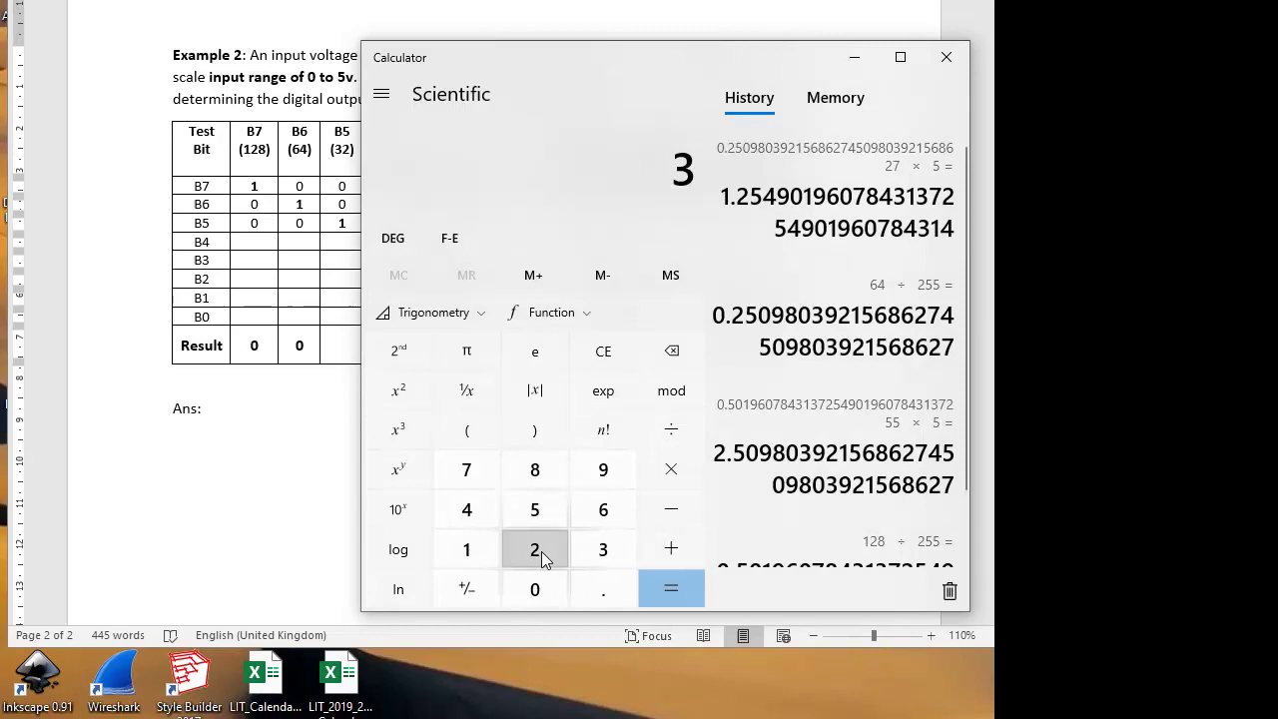
left_click(536, 550)
left_click(667, 431)
left_click(535, 549)
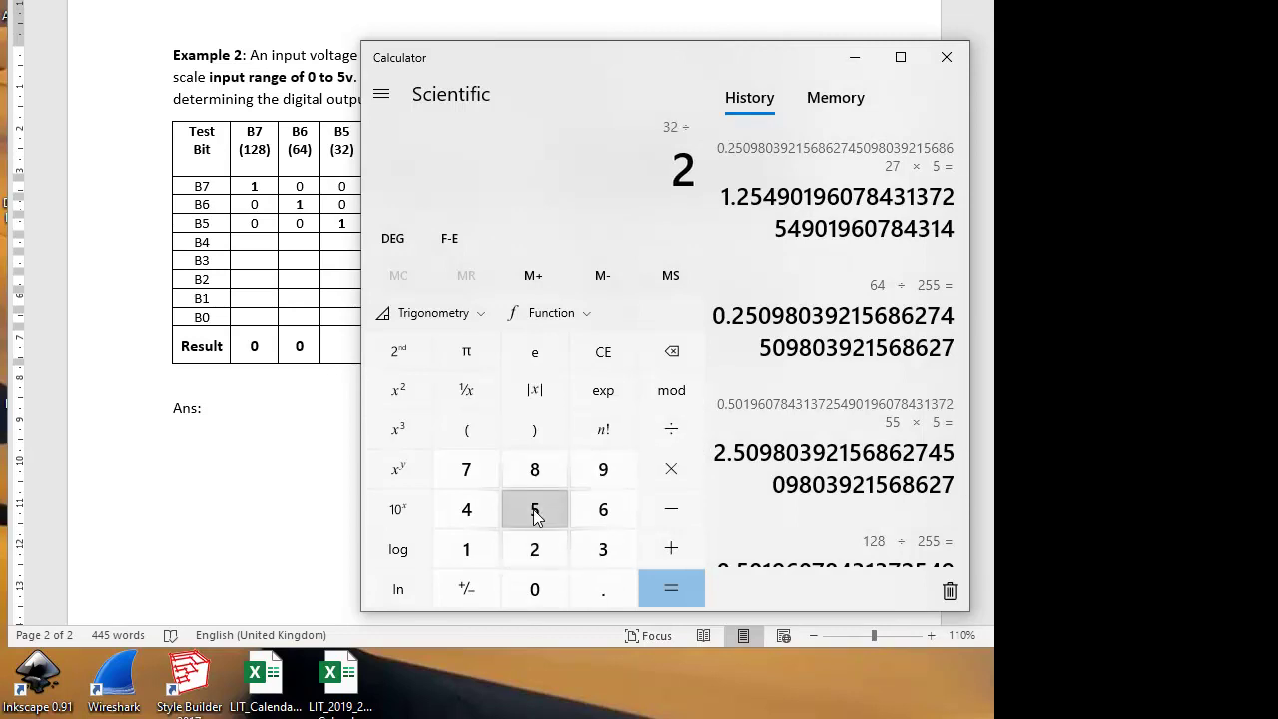
left_click(535, 509)
left_click(535, 509)
left_click(665, 585)
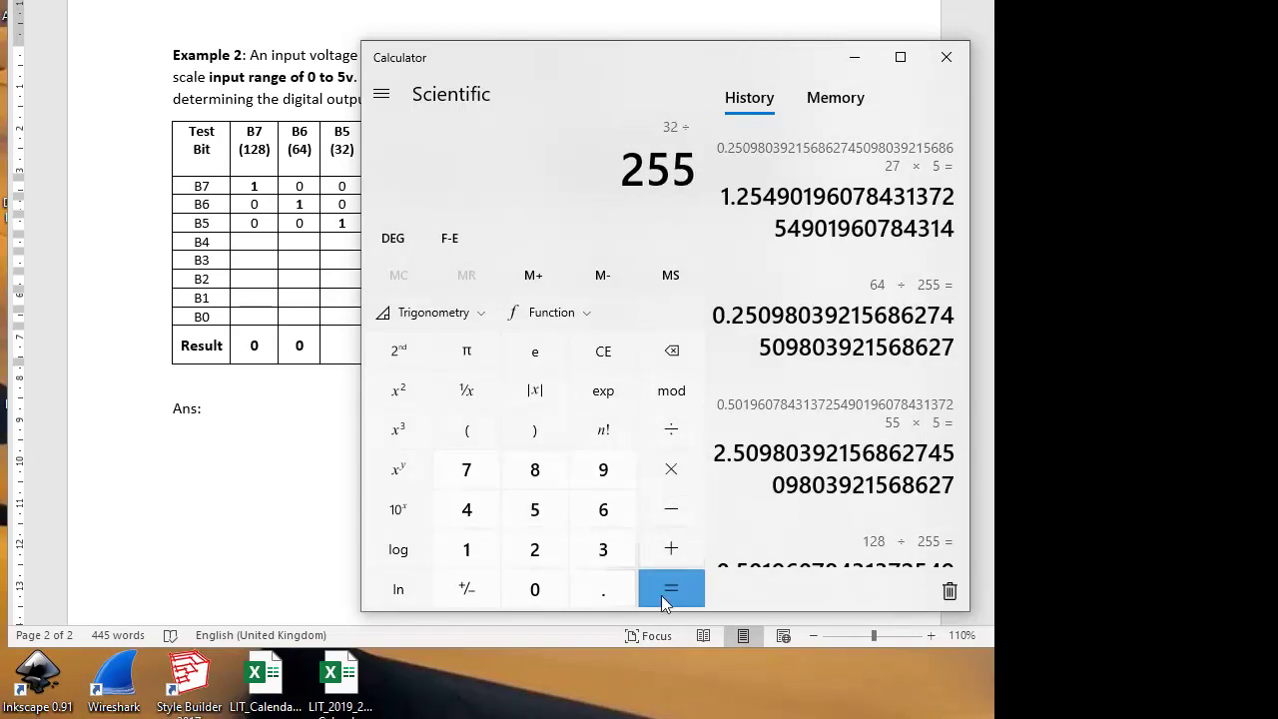
left_click(670, 475)
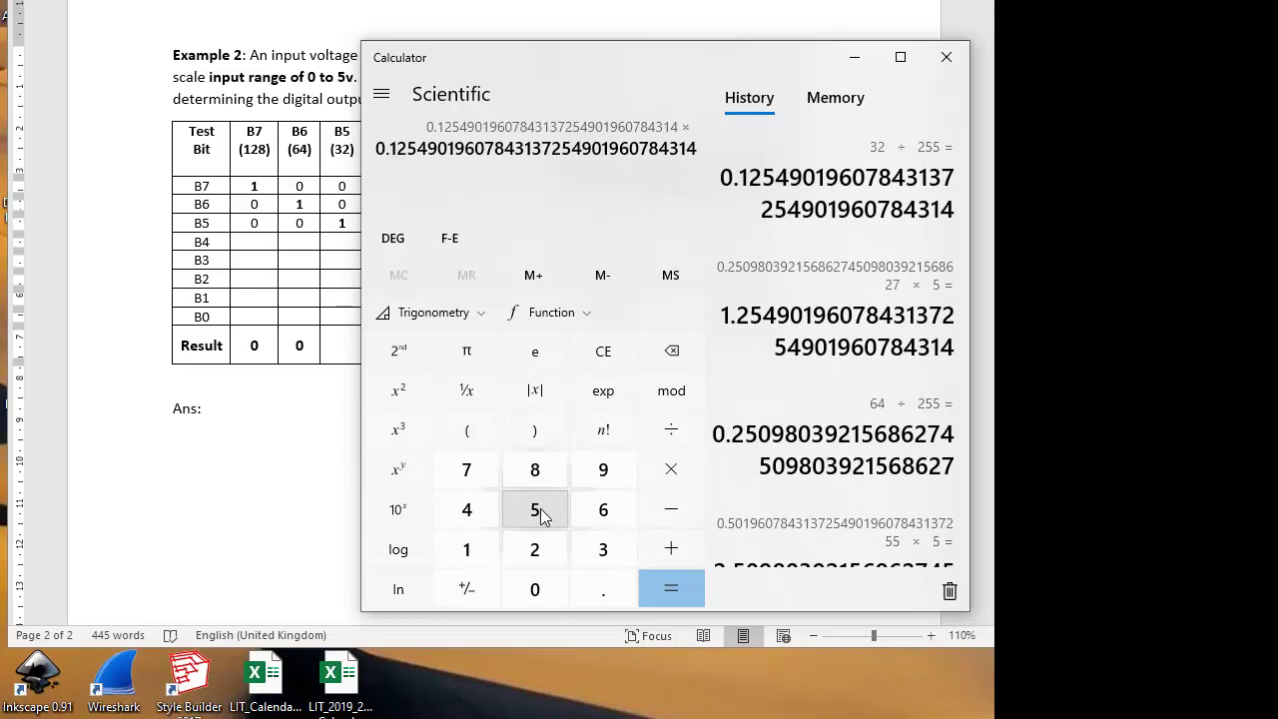
left_click(535, 511)
left_click(671, 591)
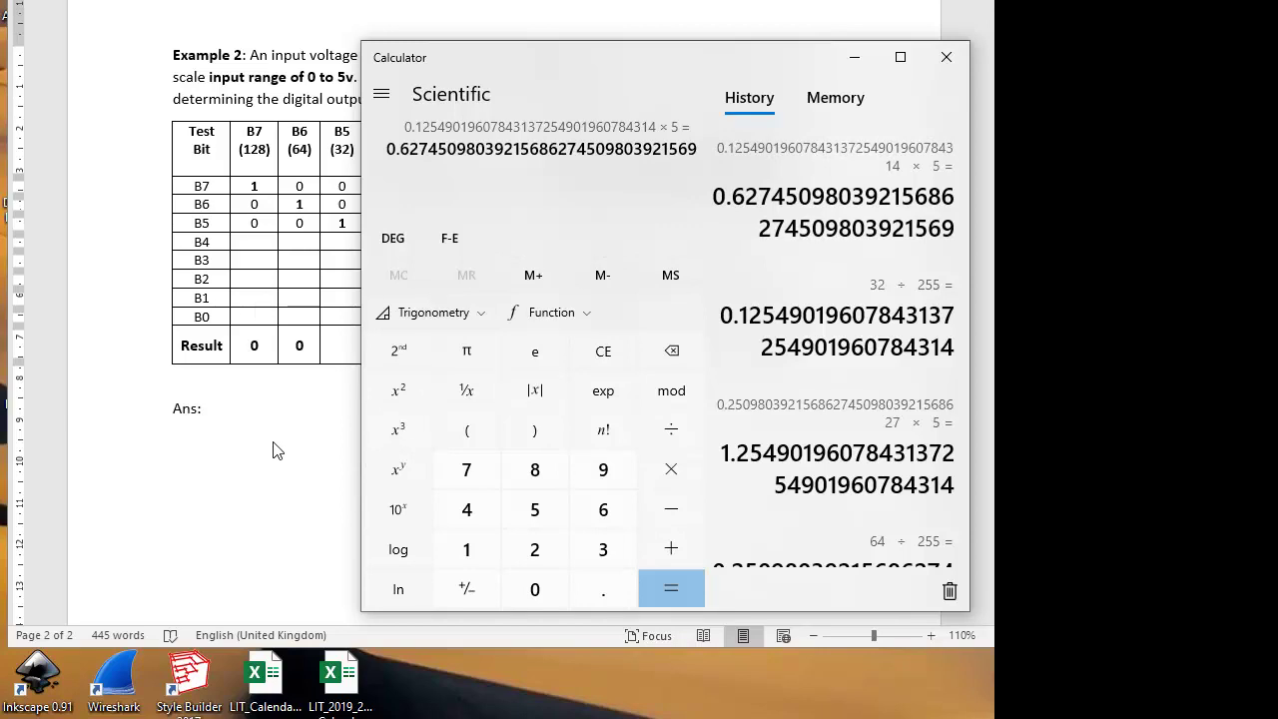
Step: Type 0.627v into row B5's Analog Equivalent Voltage cell in Word
key("alt+Tab")
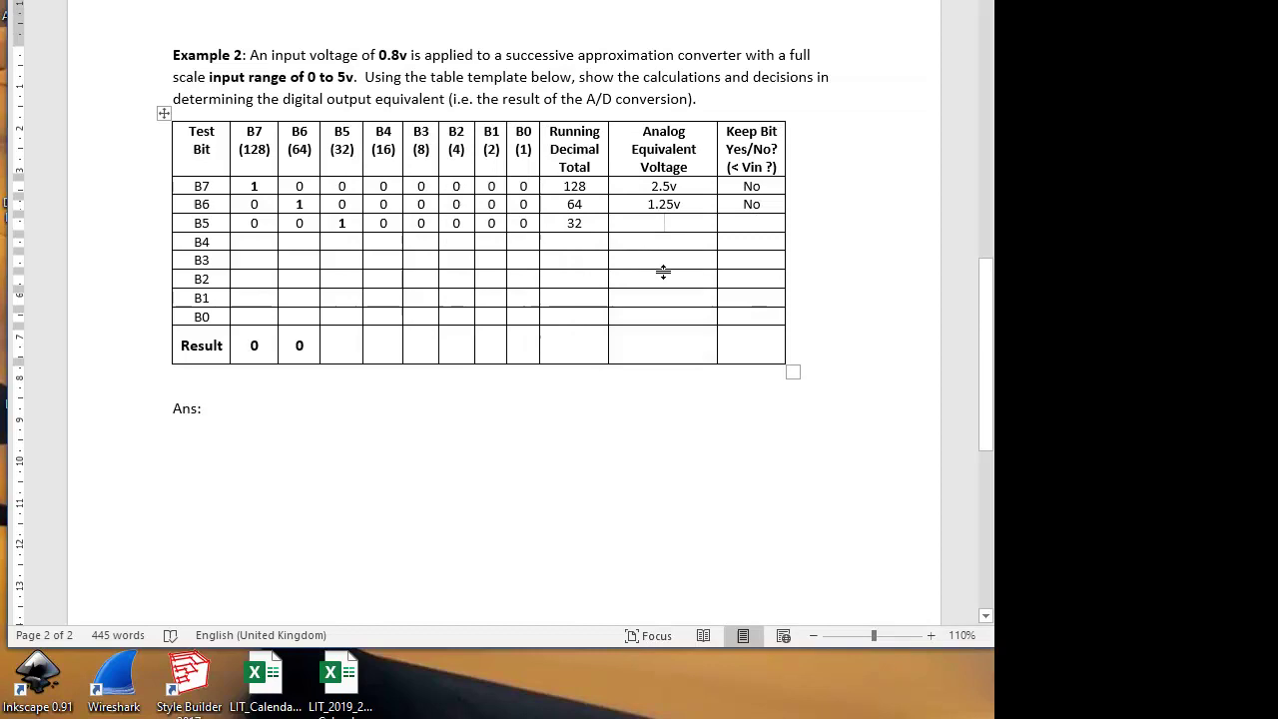
type("0.")
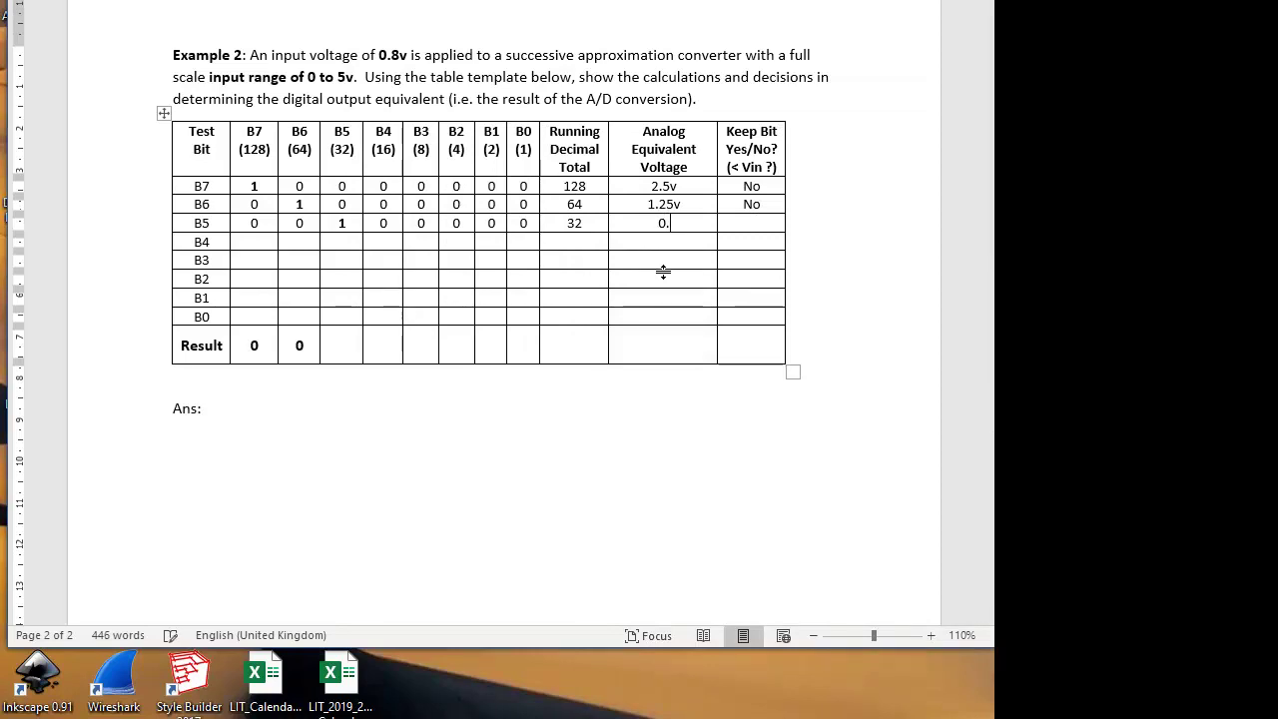
type("627v")
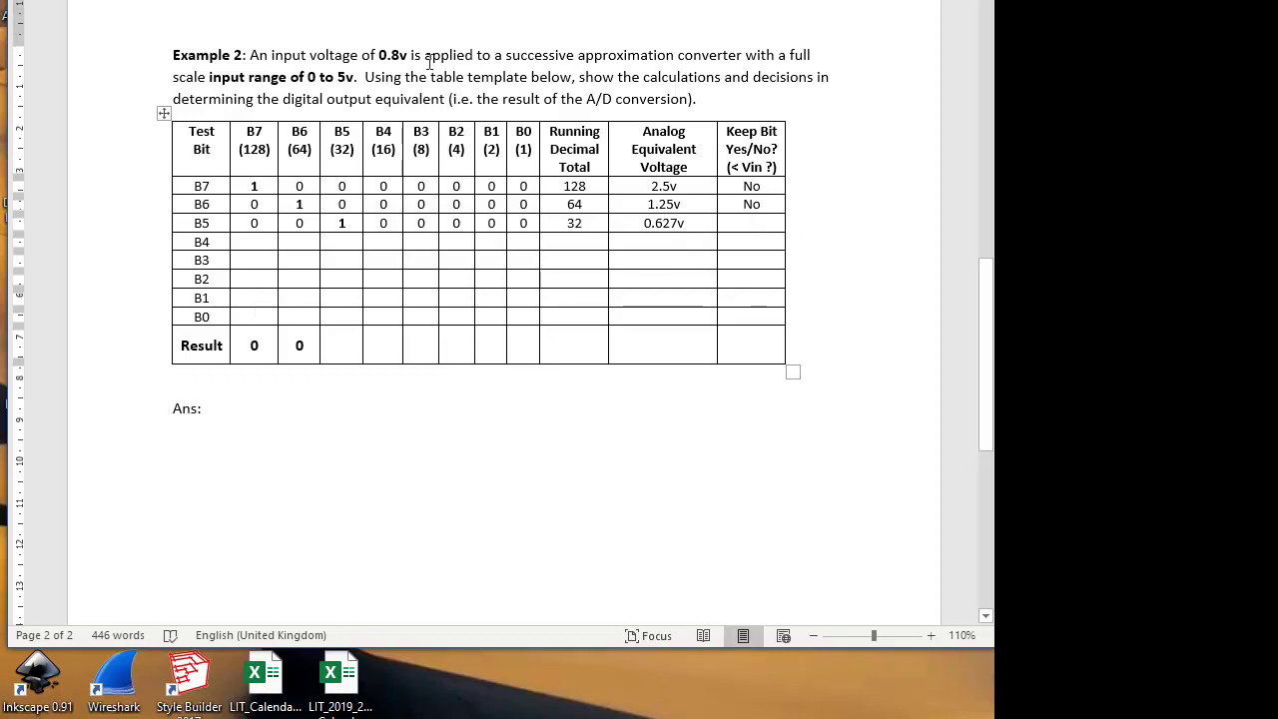
Step: Mark row B5 Yes under Keep Bit, put 1 in row B4's B5 cell and result bit B5
left_click_drag(379, 55, 410, 54)
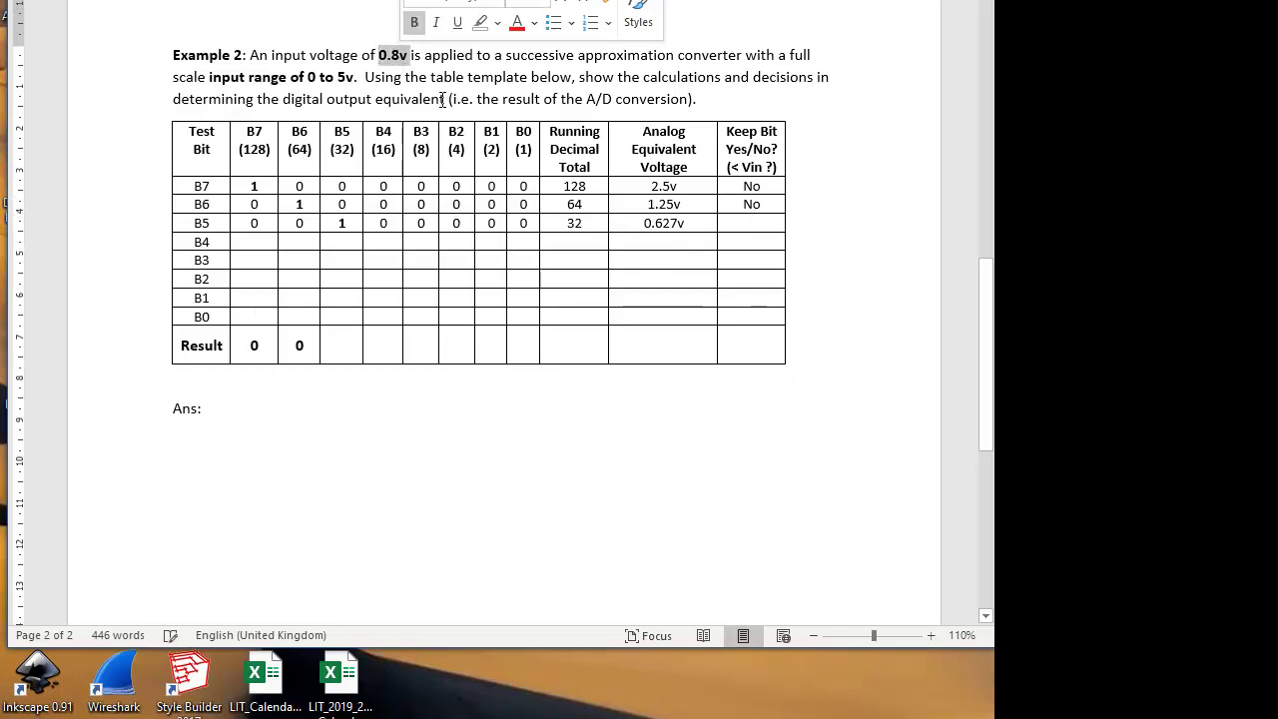
left_click(590, 167)
left_click(753, 223)
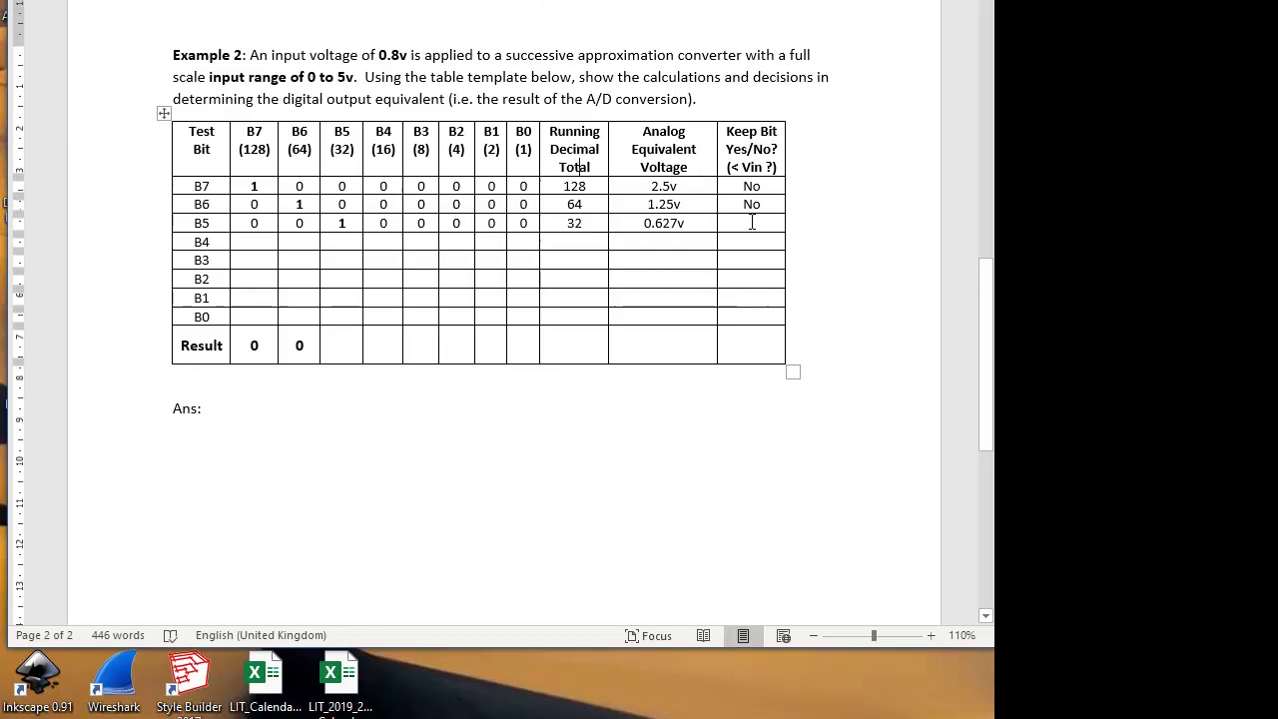
type("Yes")
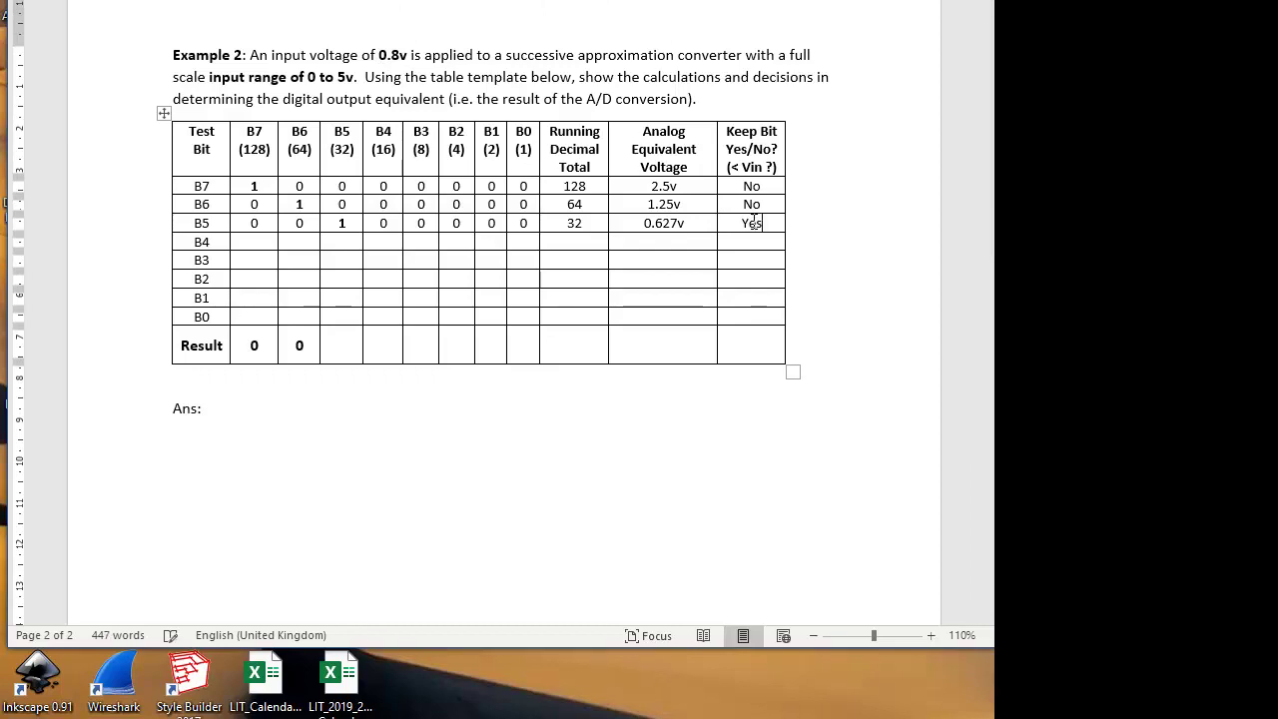
left_click(344, 241)
type("1")
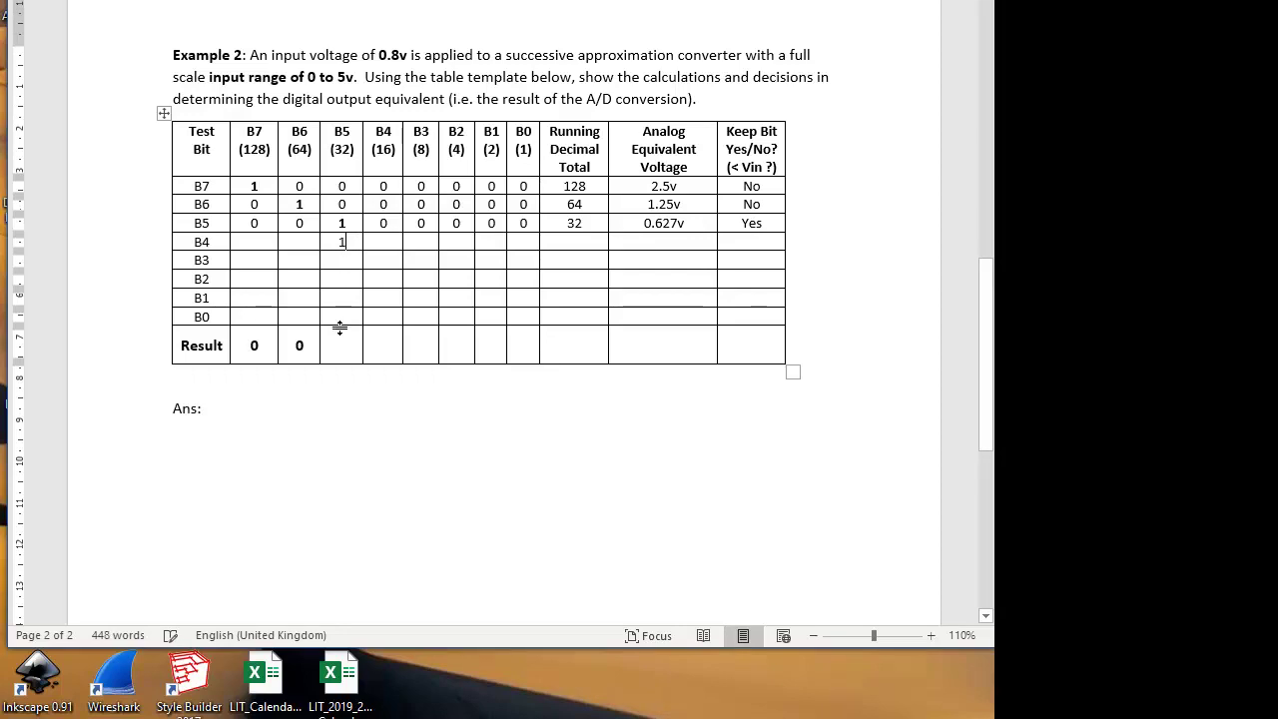
left_click(341, 350)
type("1")
type("0")
Step: Complete row B4 as 00110000 with pasted zeros and a running total of 48
left_click_drag(379, 223, 512, 225)
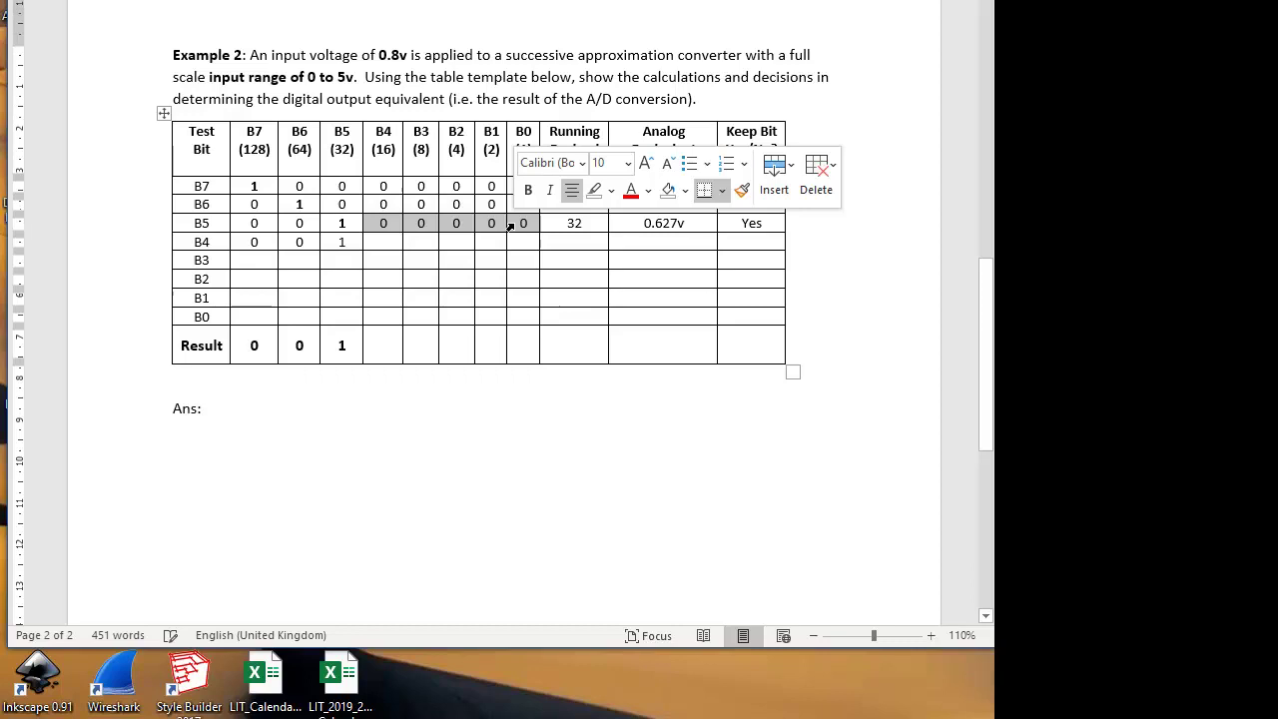
left_click(488, 240)
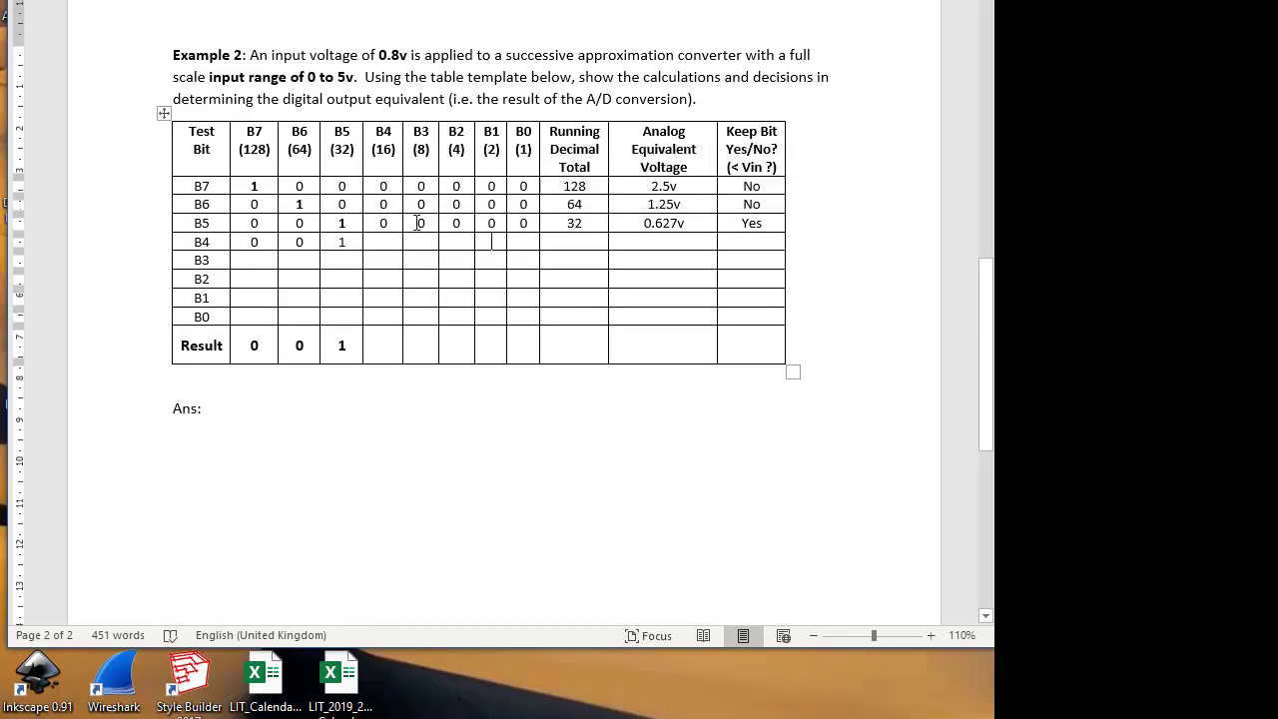
left_click_drag(417, 223, 514, 224)
key("ctrl+c")
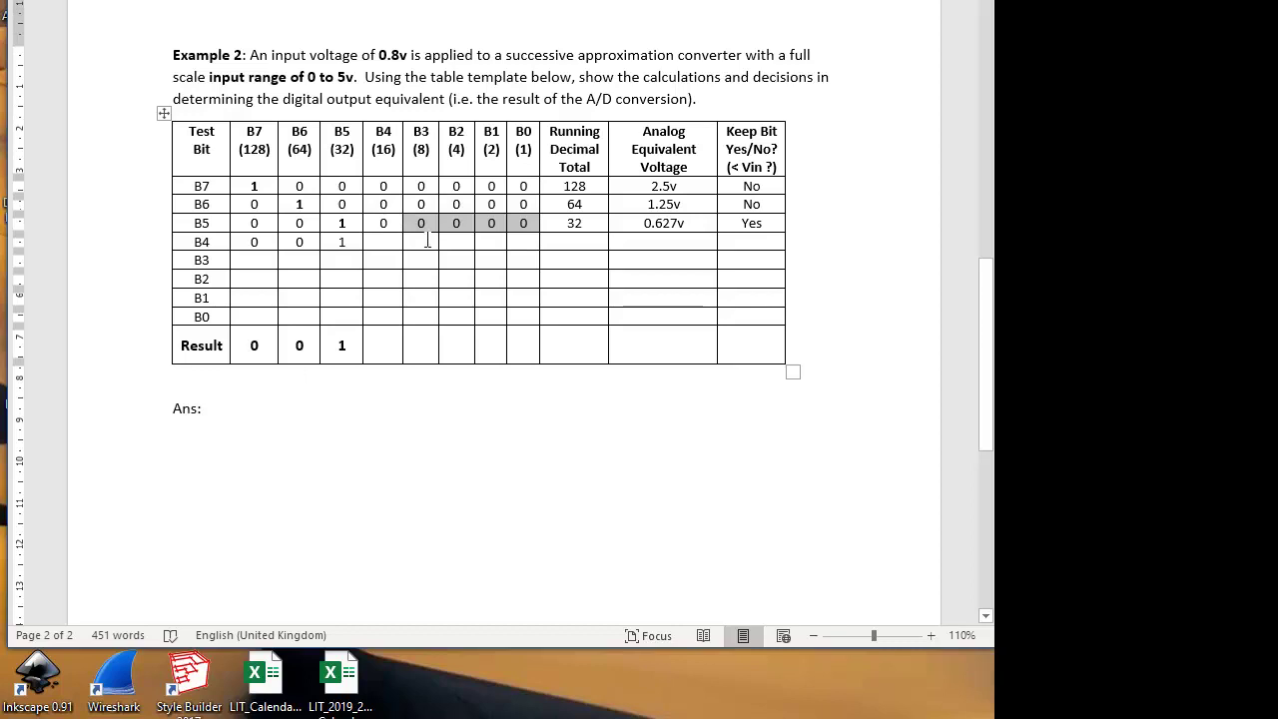
left_click_drag(420, 244, 507, 246)
key("ctrl+v")
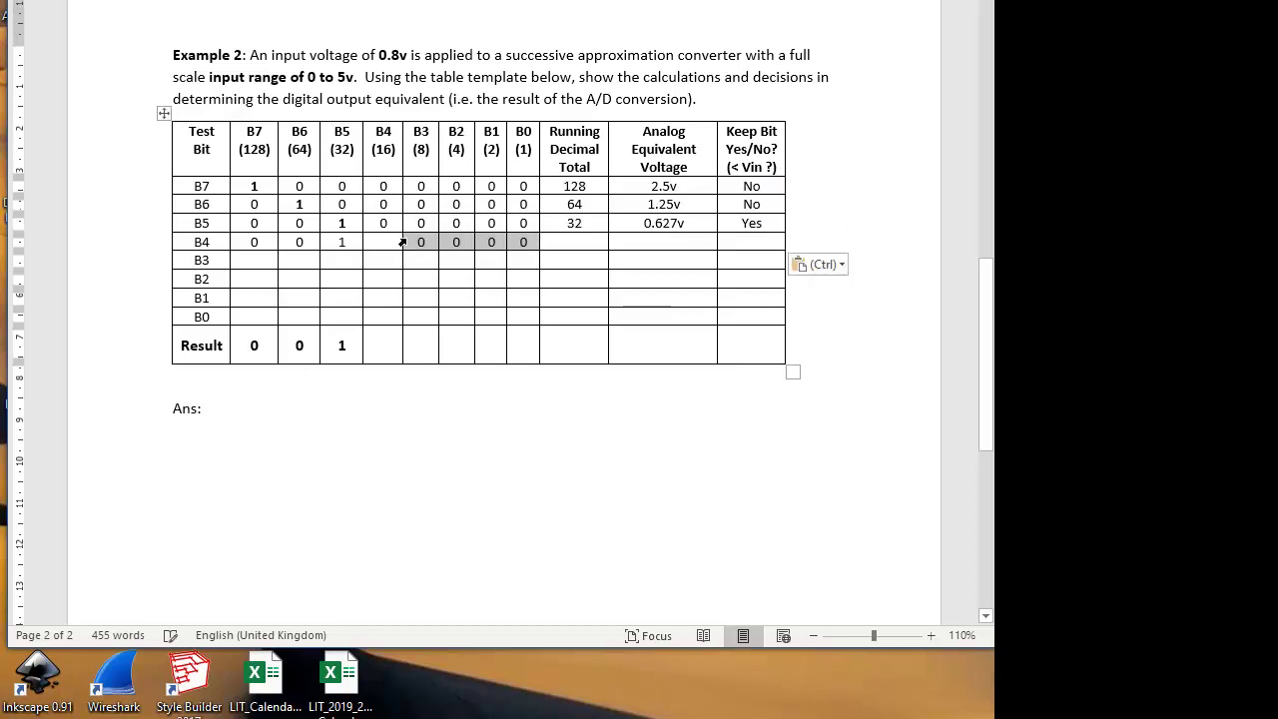
left_click(391, 249)
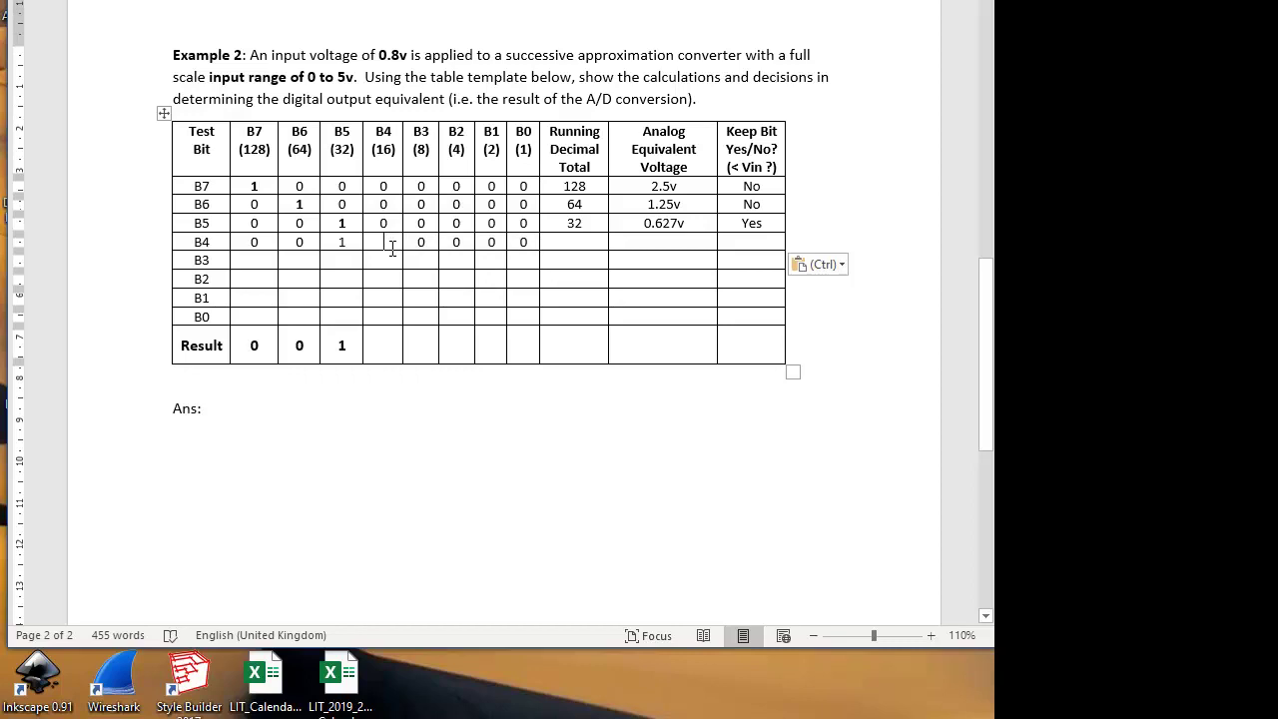
type("1")
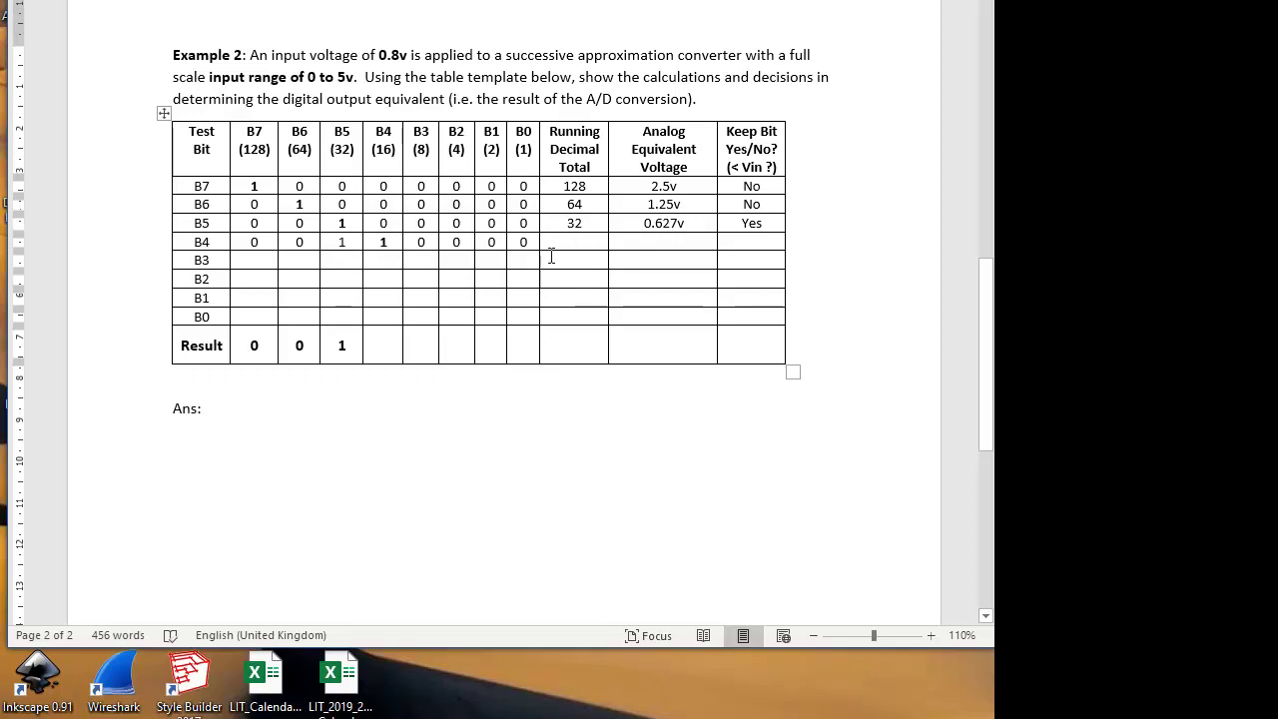
type("48")
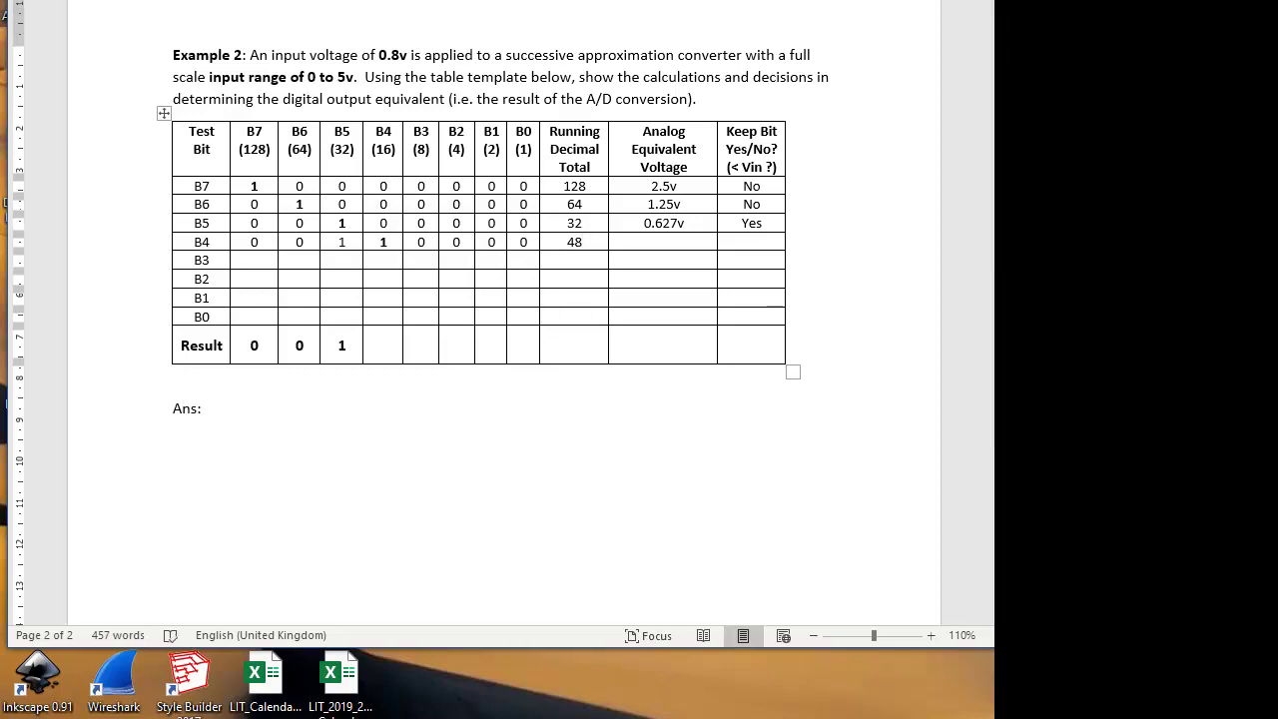
Step: Compute 48 ÷ 255 × 5 in Calculator, giving about 0.941 V
key("alt+Tab")
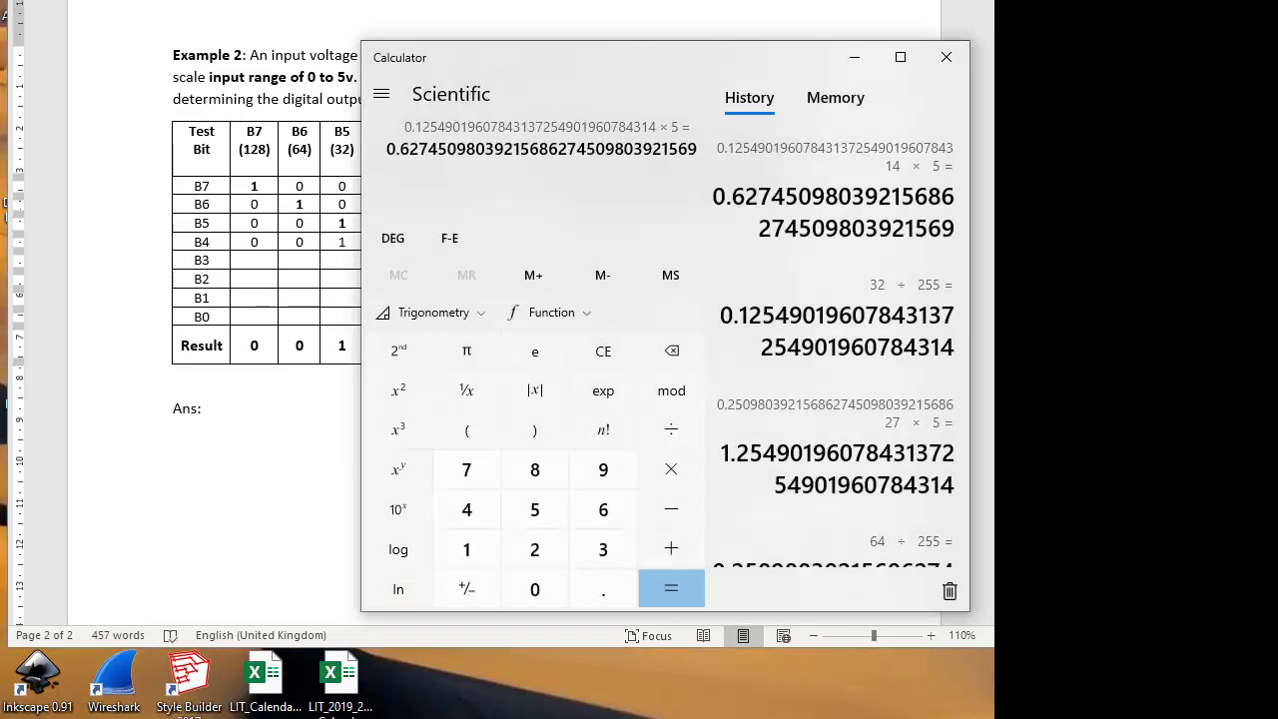
left_click(466, 509)
left_click(535, 469)
left_click(671, 429)
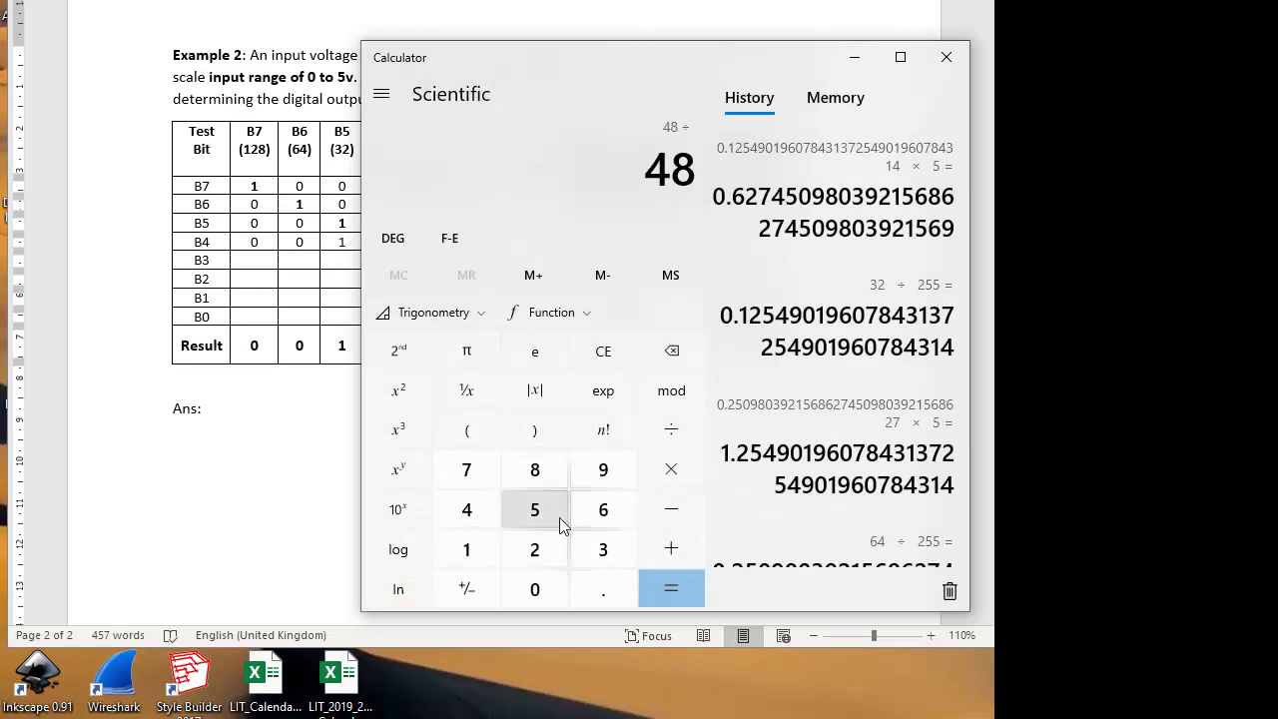
left_click(552, 554)
left_click(544, 516)
left_click(545, 517)
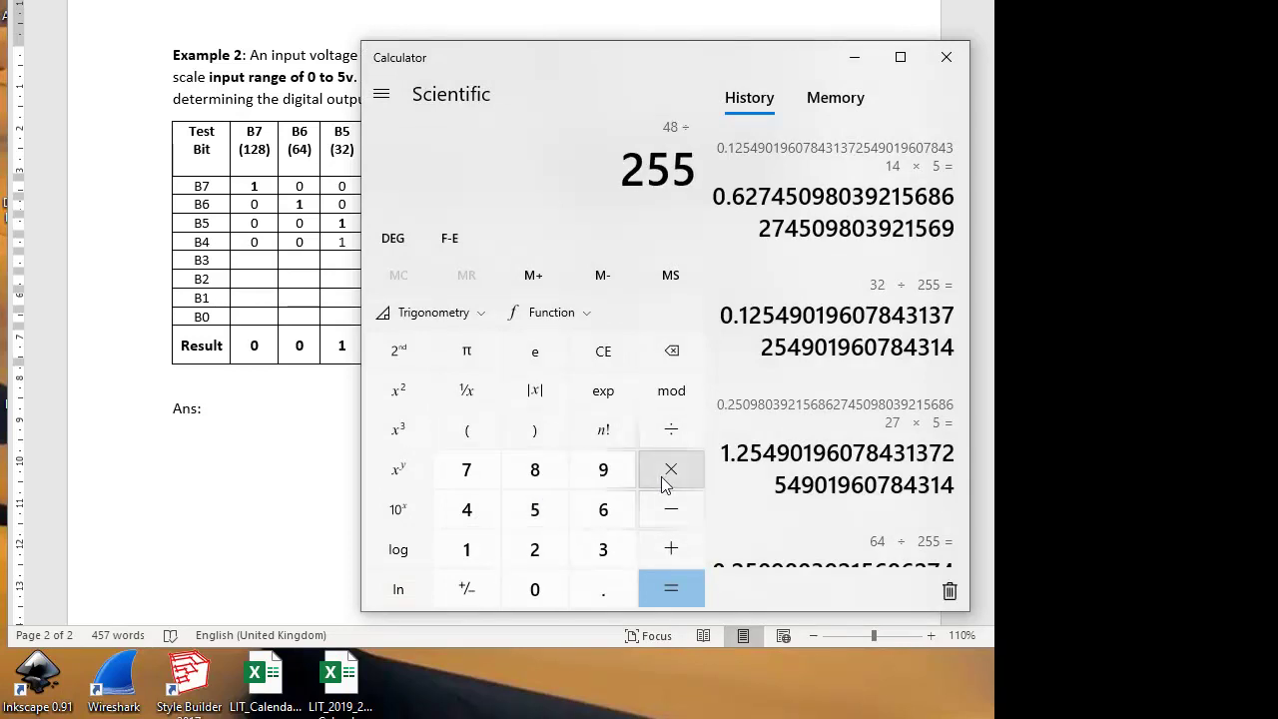
left_click(664, 474)
left_click(531, 511)
left_click(651, 581)
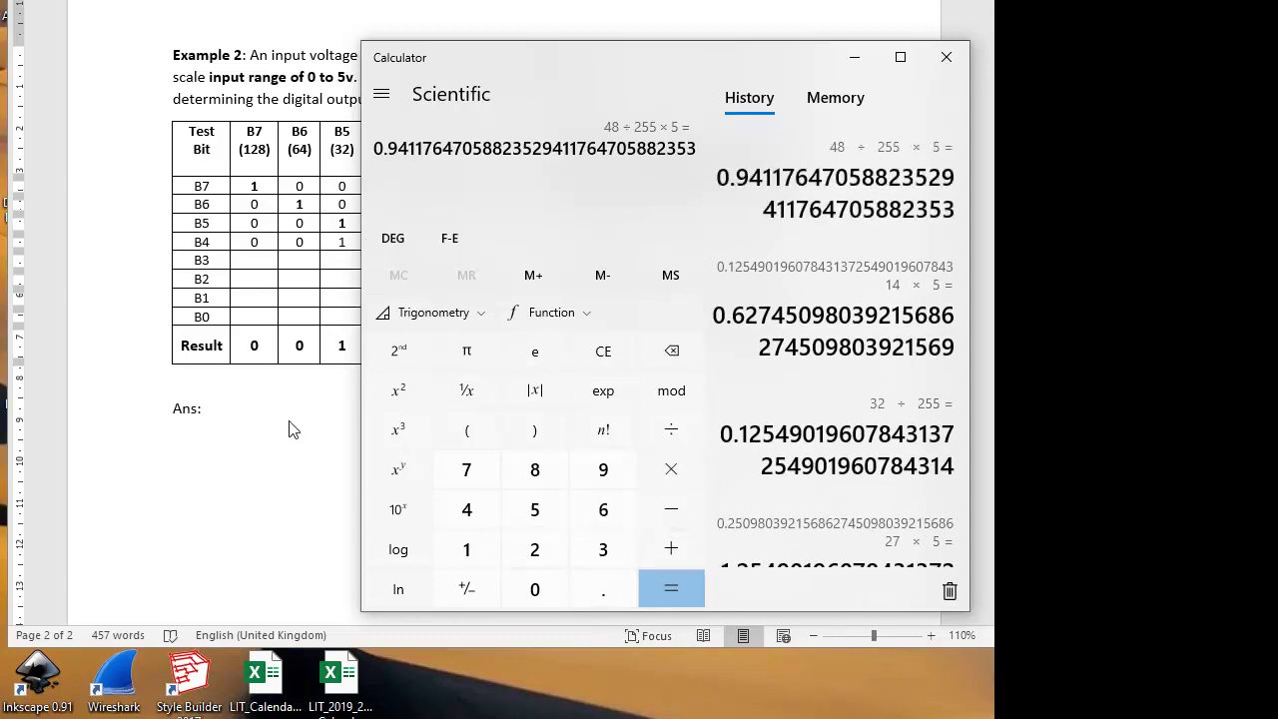
Step: Record 0.94v and No in row B4's voltage and Keep Bit cells
key("alt+Tab")
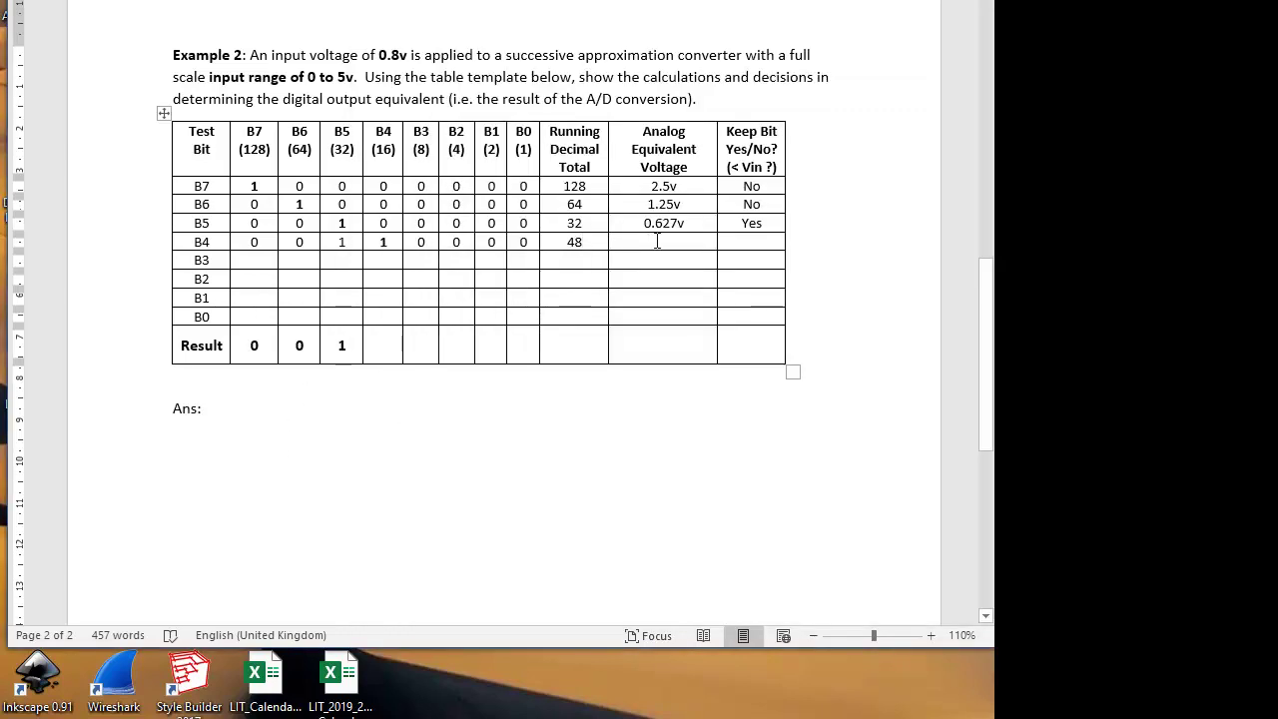
left_click(654, 248)
type("0.")
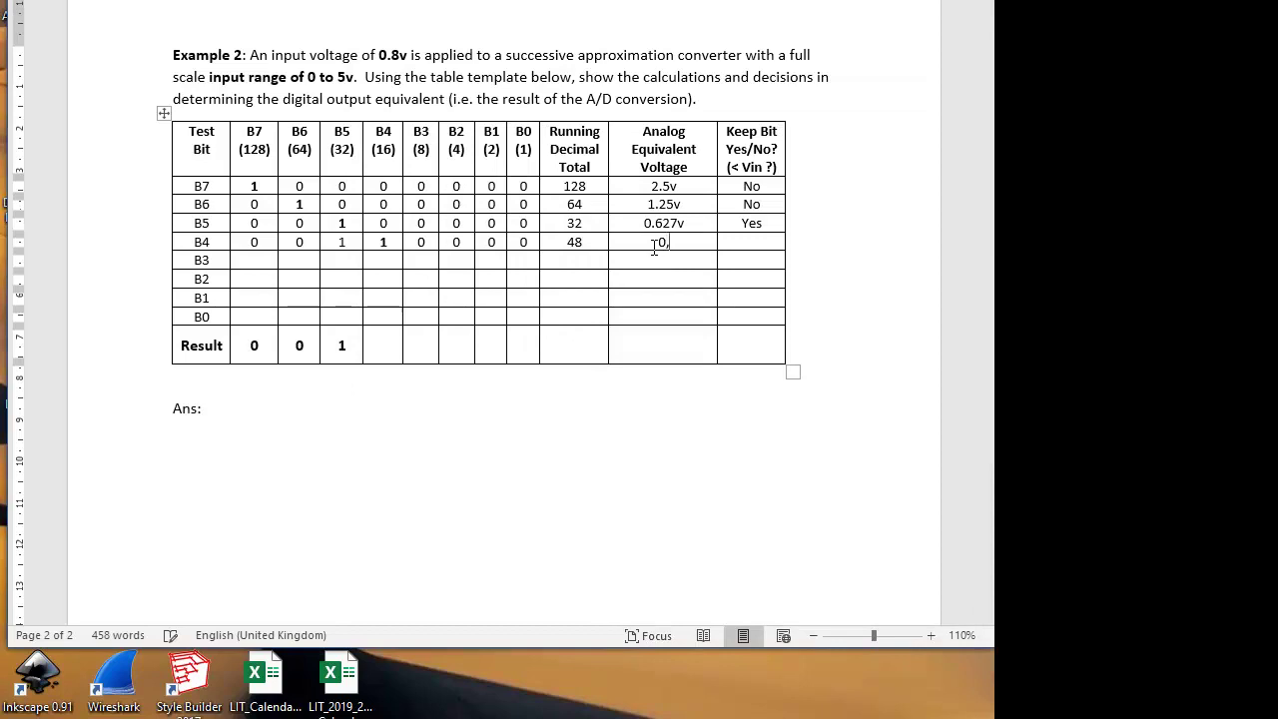
type("94v")
left_click(749, 241)
type("No")
Step: Enter 0 under B4 in row B3 and 0 as the Result row's B4 bit
left_click(391, 260)
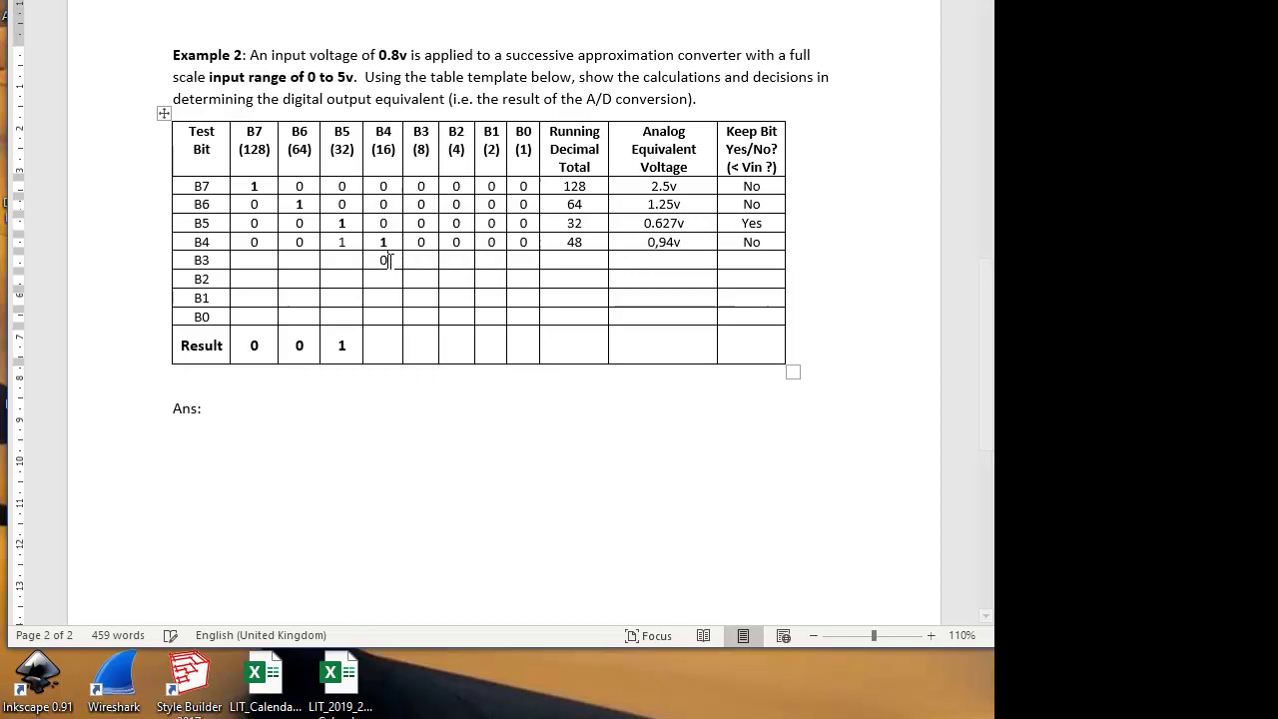
type("0")
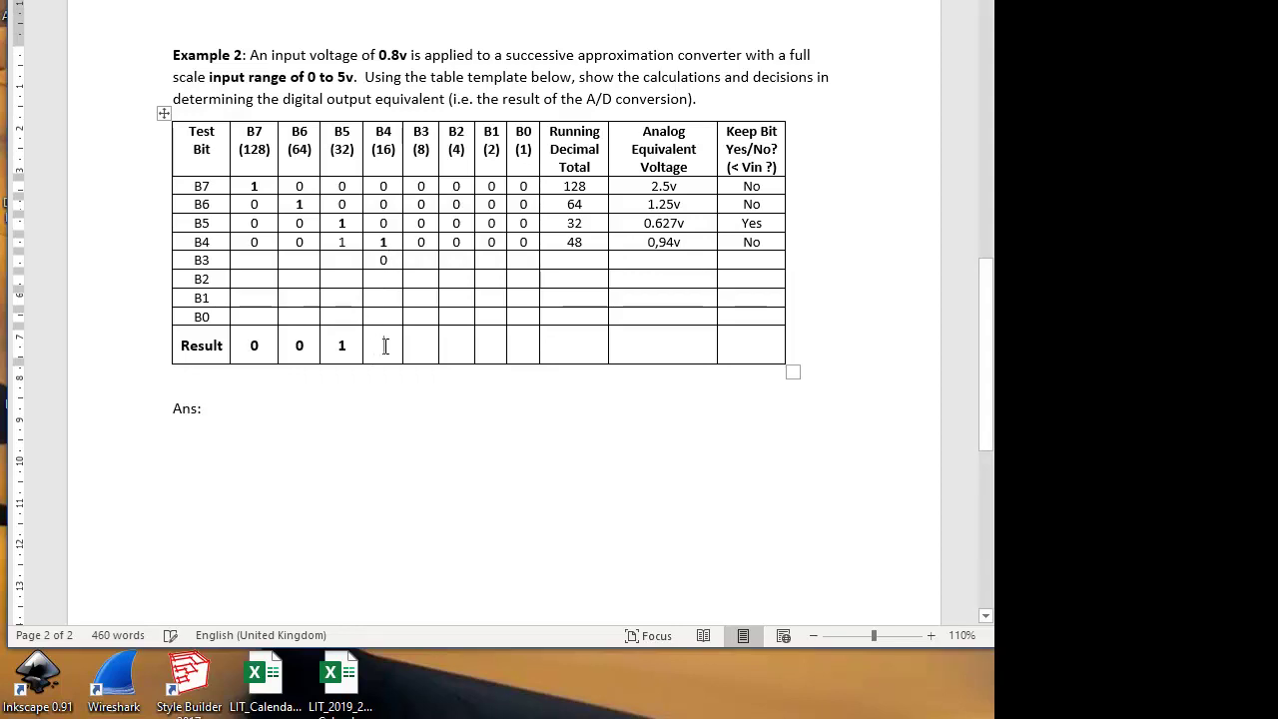
left_click(384, 346)
type("0")
Step: Copy bits 001 into row B3, add 1000, and enter running total 40
left_click_drag(254, 245, 340, 250)
key("ctrl+c")
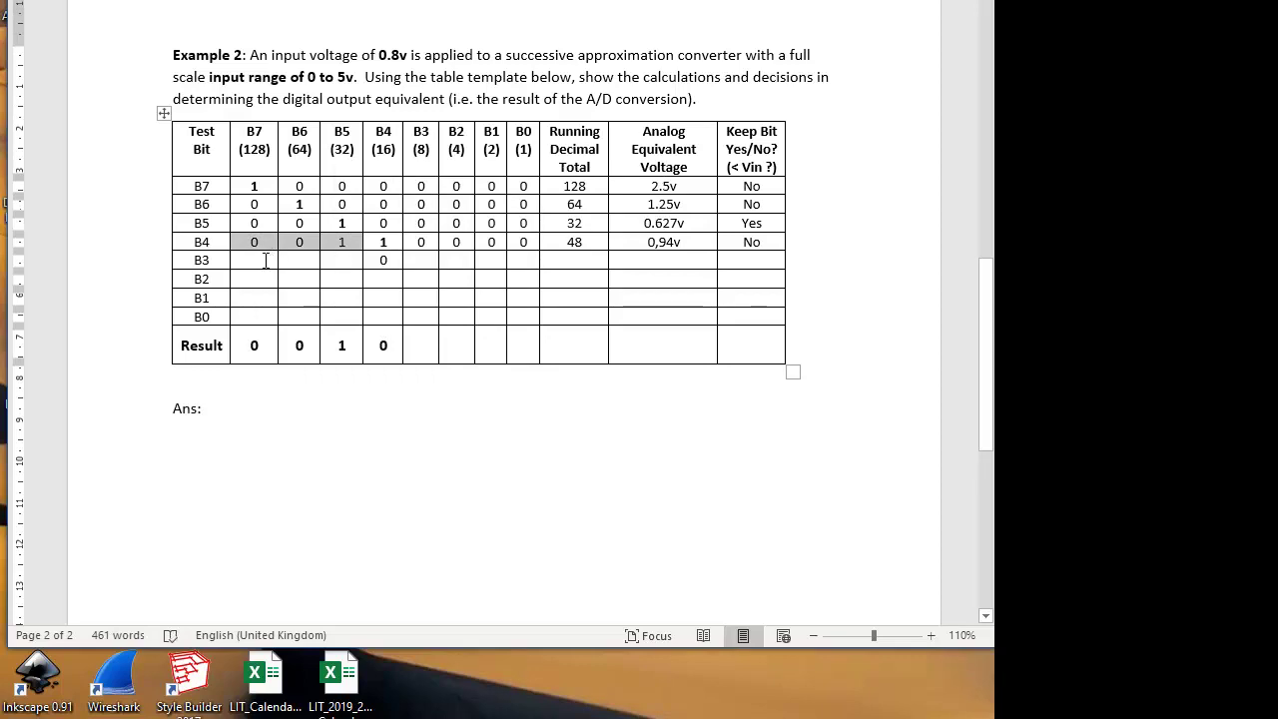
left_click_drag(265, 261, 323, 263)
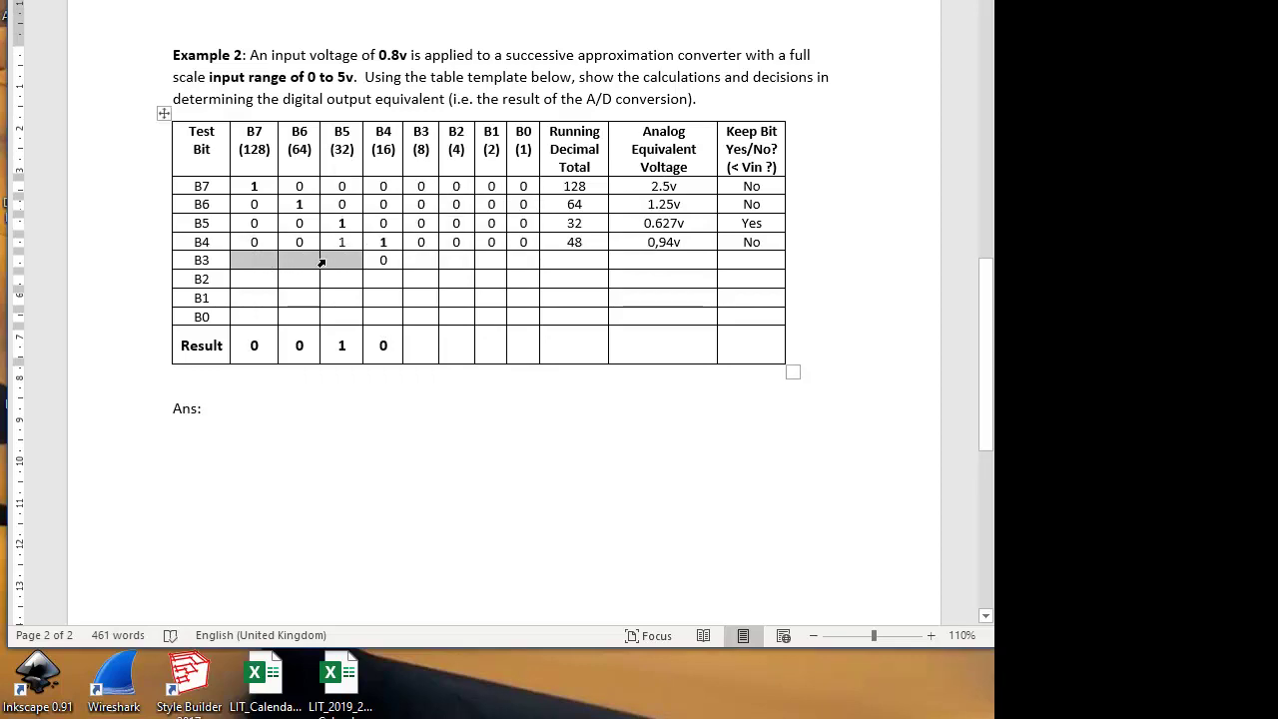
key("ctrl+v")
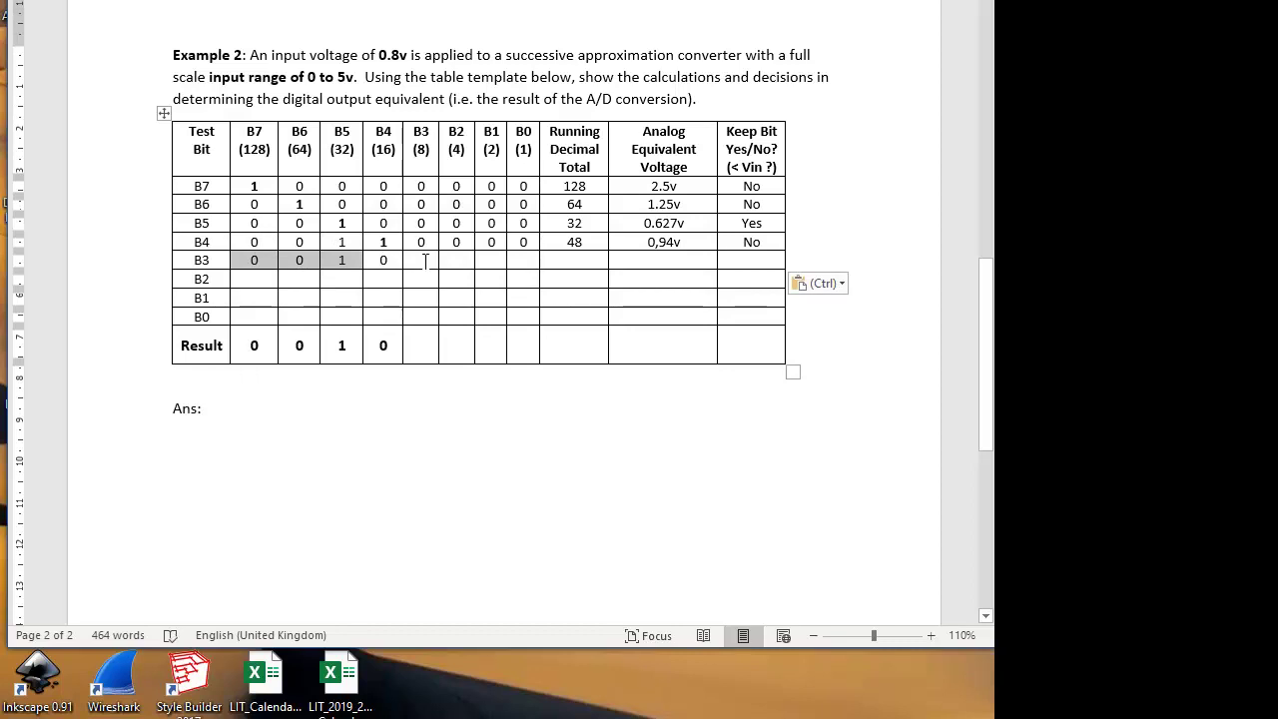
left_click(424, 262)
type("1")
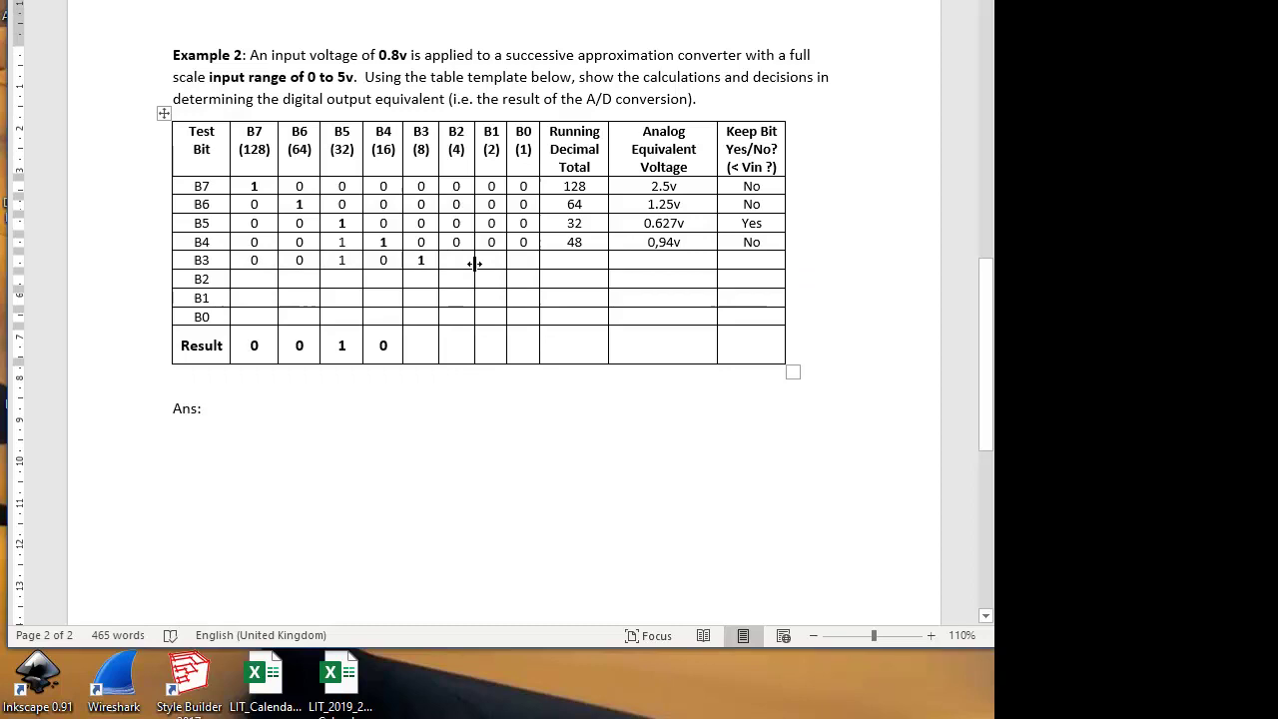
key("Tab")
type("0")
key("Tab")
type("0")
key("Tab")
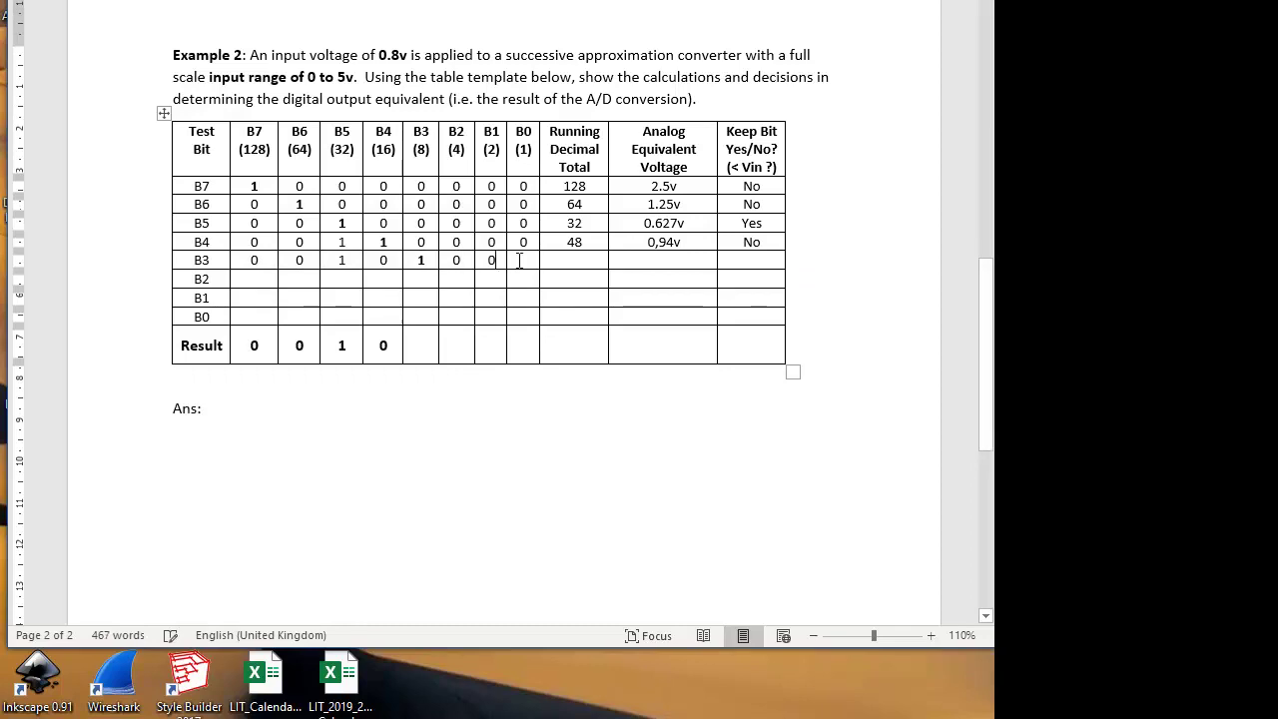
type("040")
Step: Correct row B4's voltage from 0,94v to 0.94v
left_click(660, 243)
key("BackSpace")
type(".")
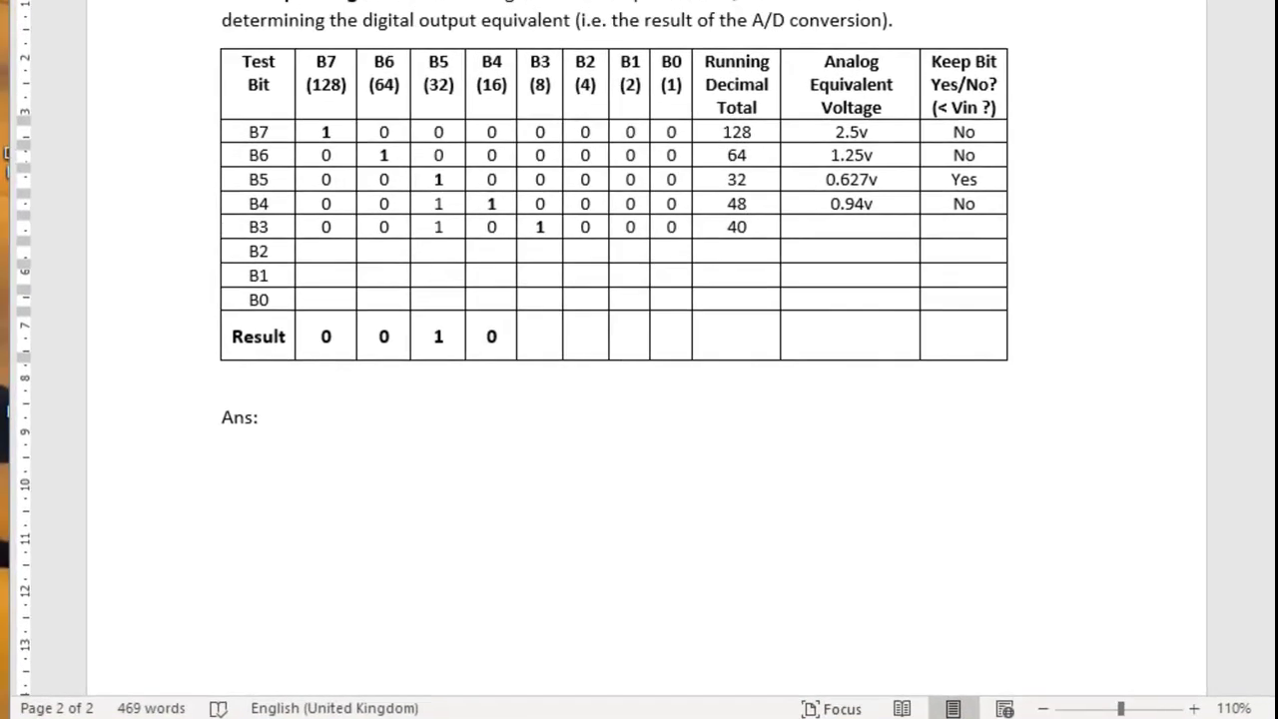
Step: In Calculator, compute 40 ÷ 2.5 = 16 and start a multiplication
key("alt+Tab")
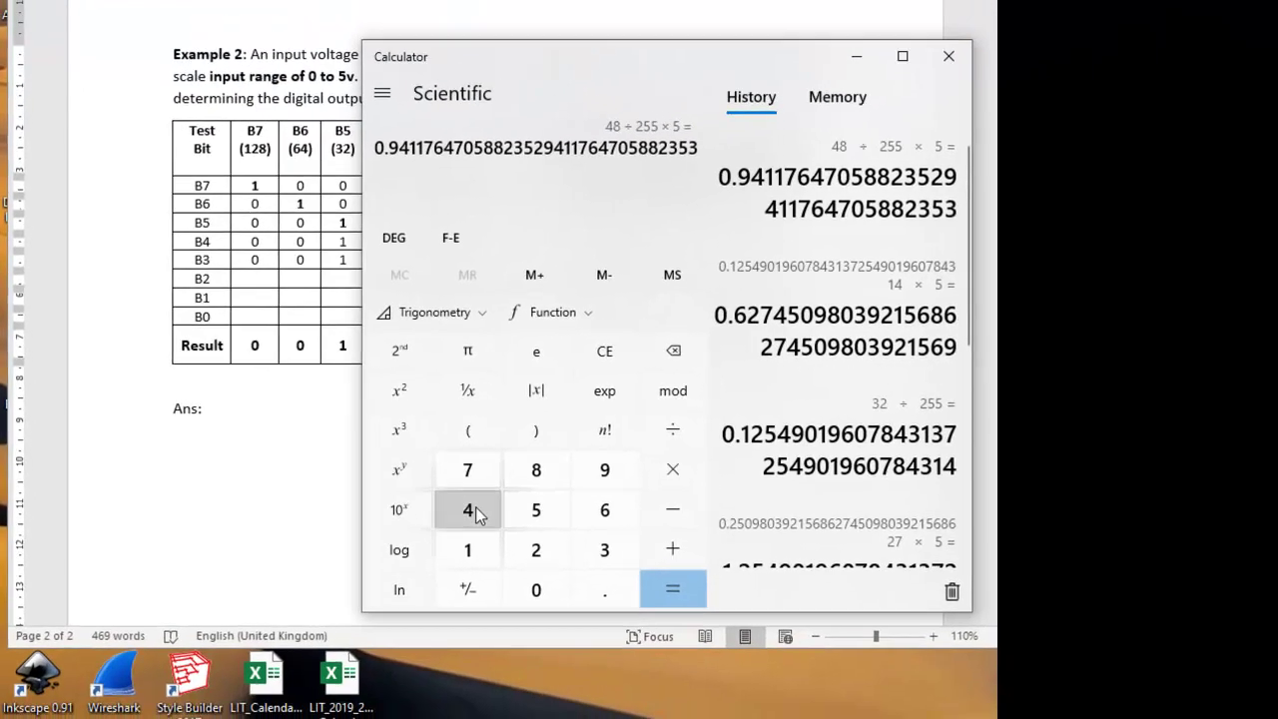
left_click(541, 531)
left_click(620, 623)
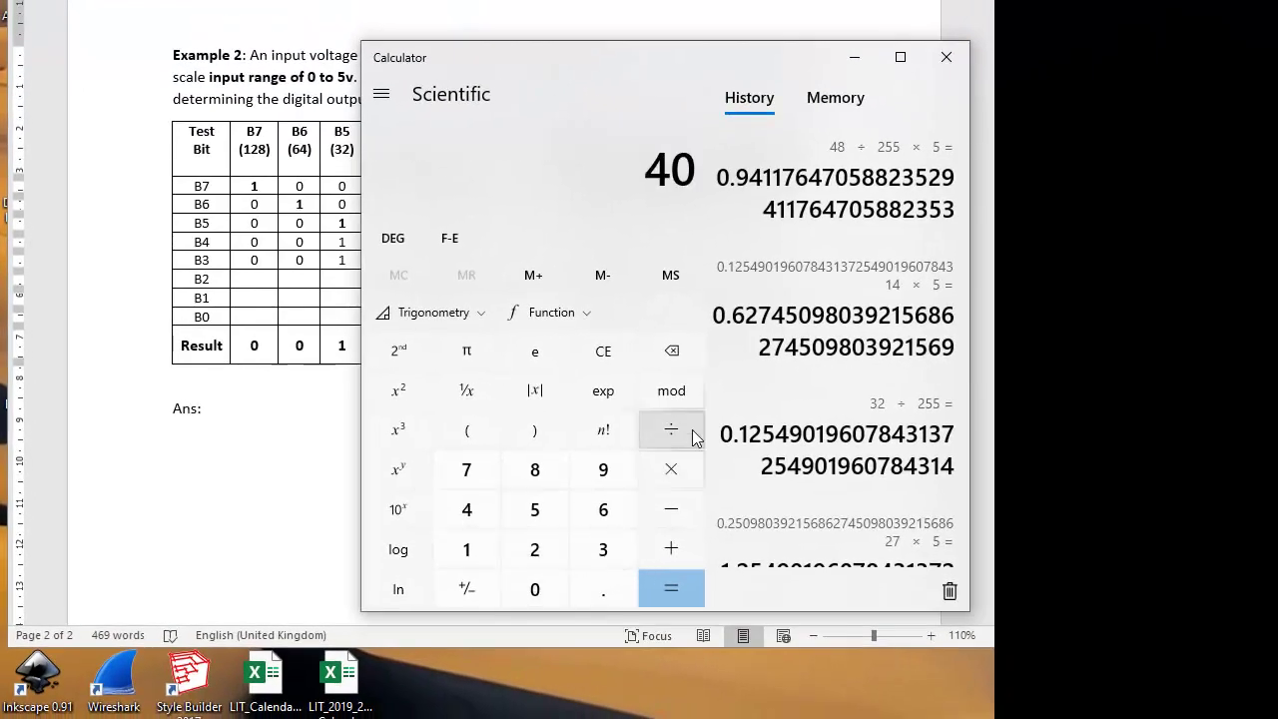
left_click(671, 429)
left_click(534, 547)
left_click(602, 587)
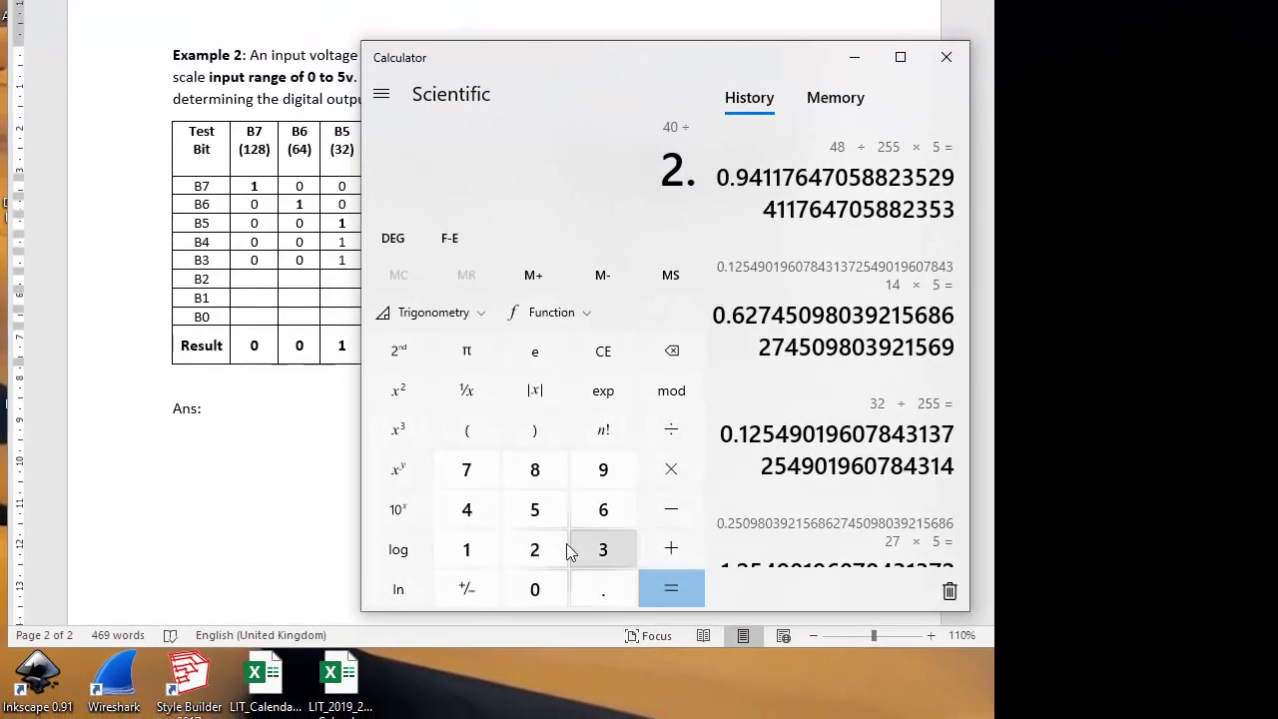
left_click(534, 508)
left_click(661, 592)
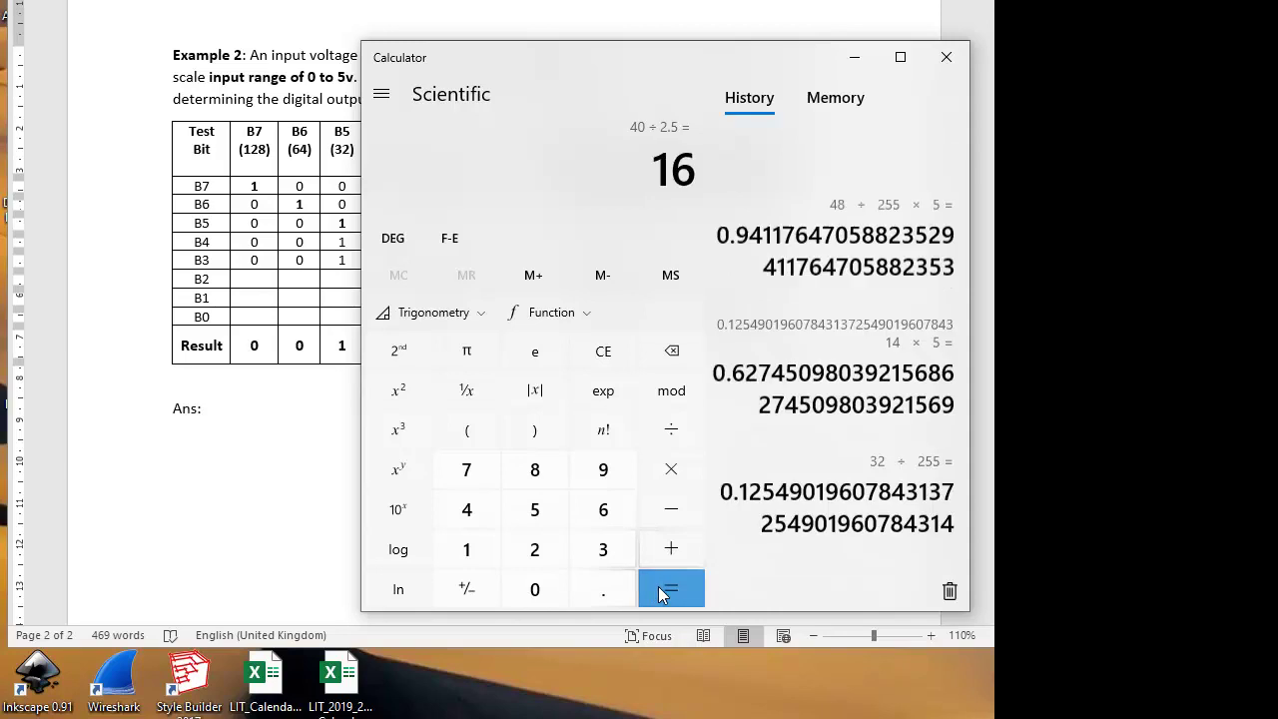
left_click(667, 467)
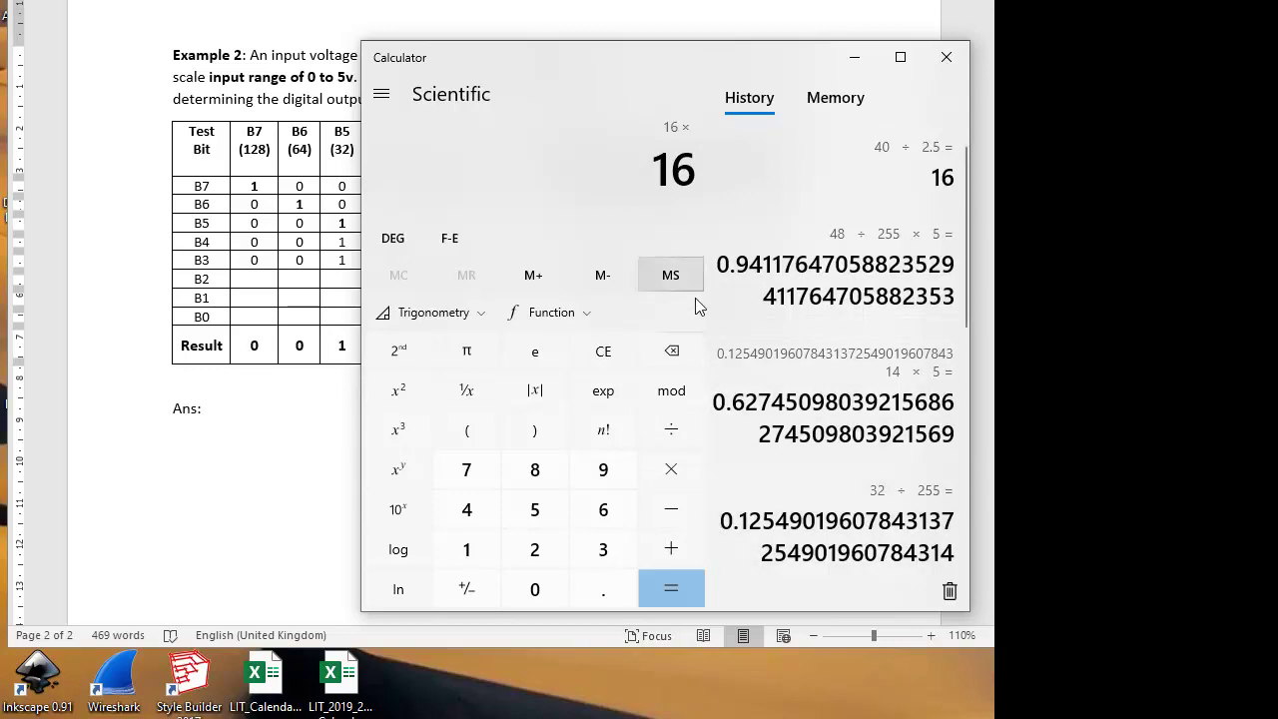
Step: Clear the entry and compute 16 × 40 ÷ 255 × 5, giving 12.549
left_click(591, 358)
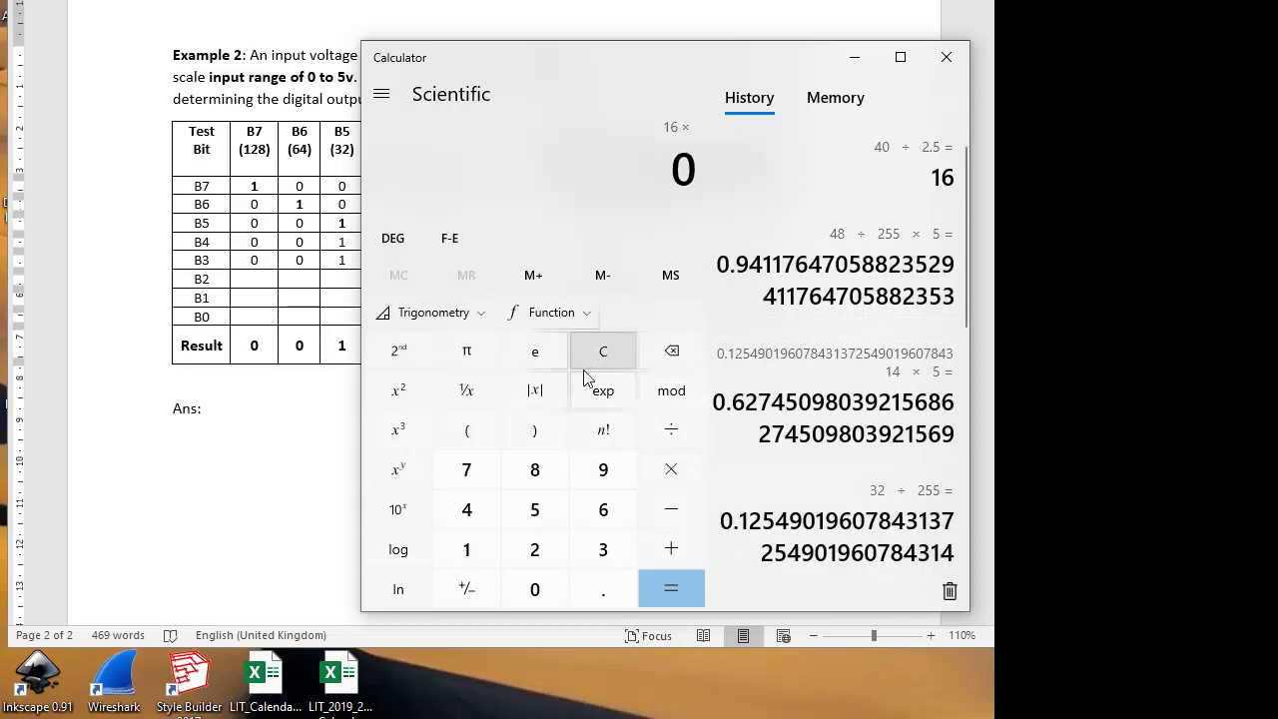
left_click(466, 511)
left_click(536, 589)
left_click(682, 435)
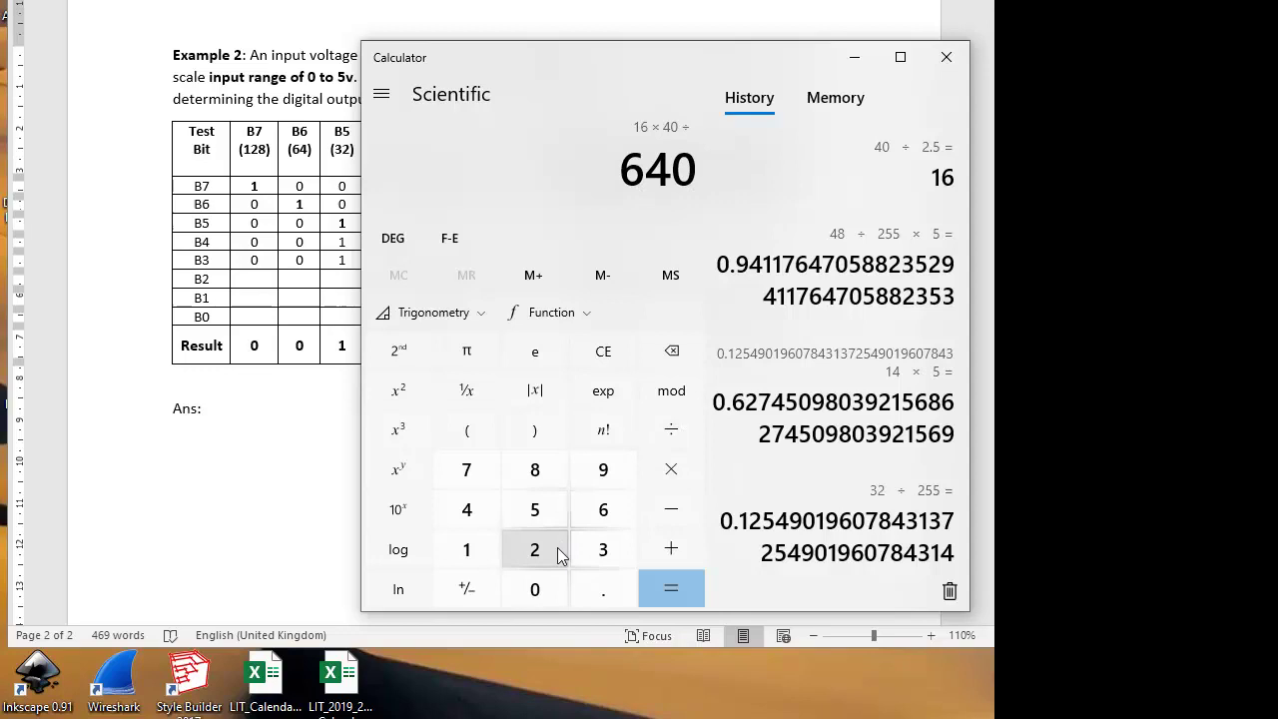
left_click(542, 548)
left_click(538, 514)
left_click(538, 514)
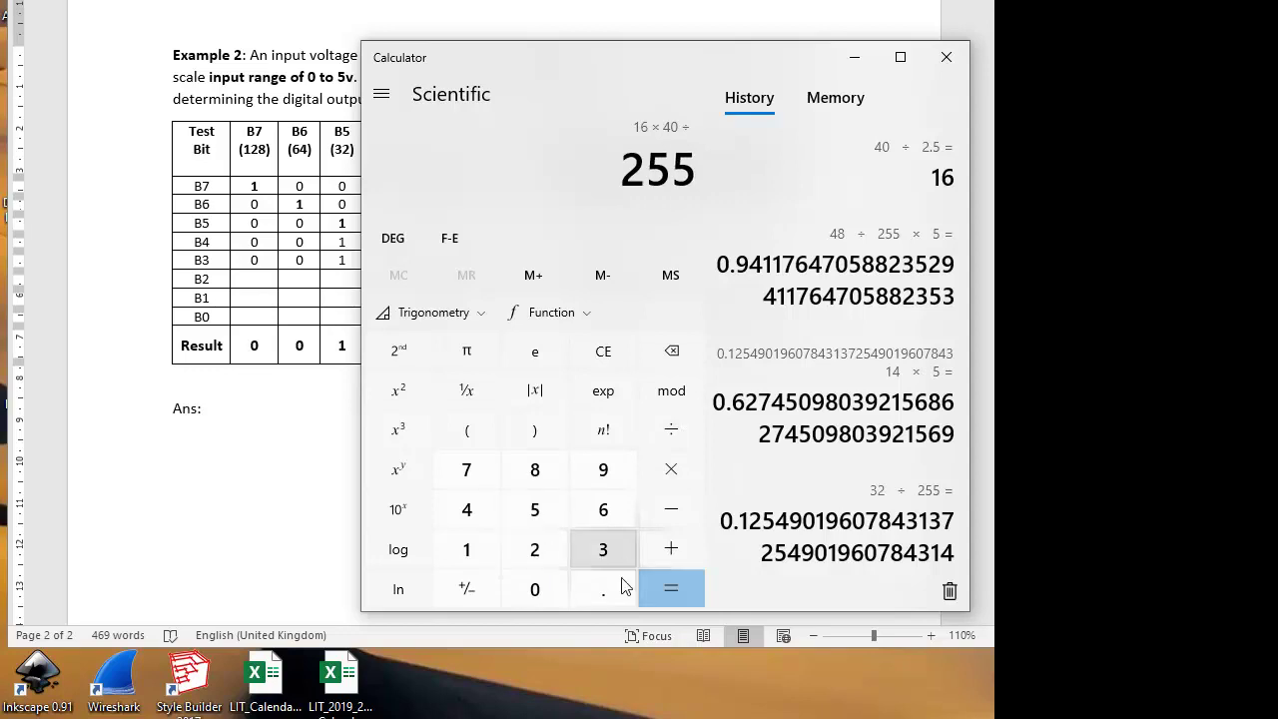
left_click(674, 599)
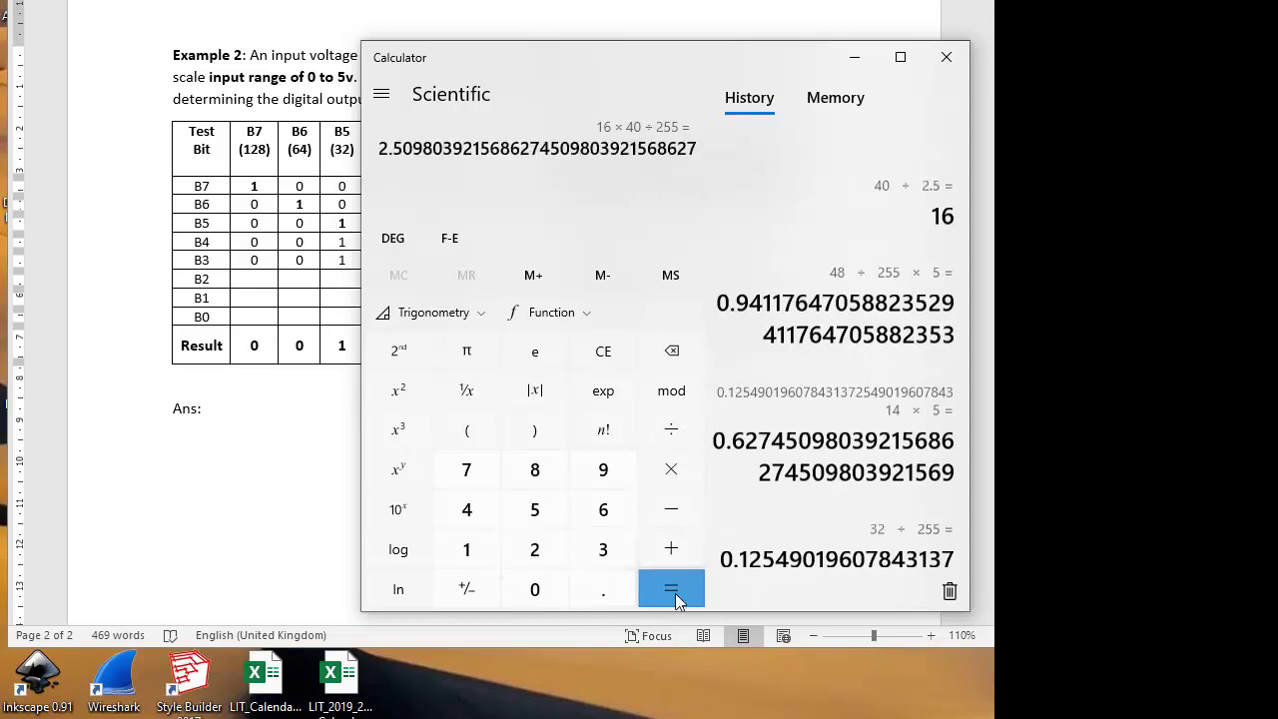
left_click(672, 474)
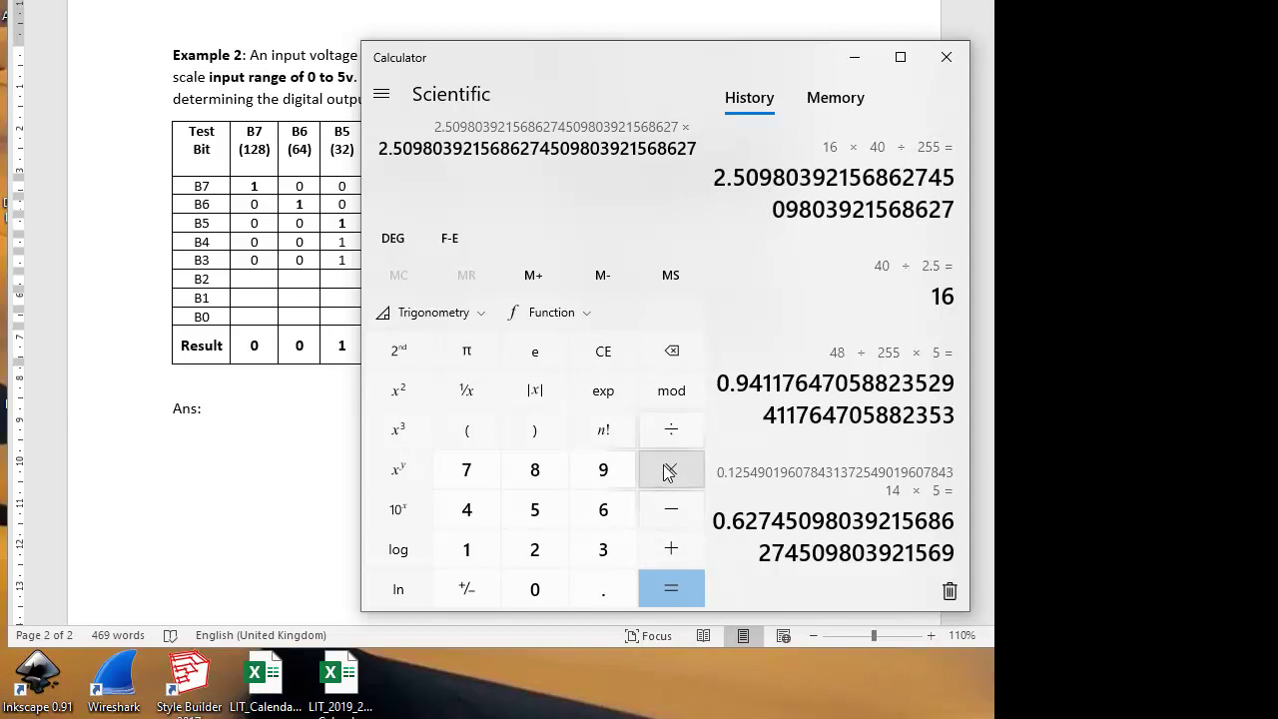
left_click(534, 515)
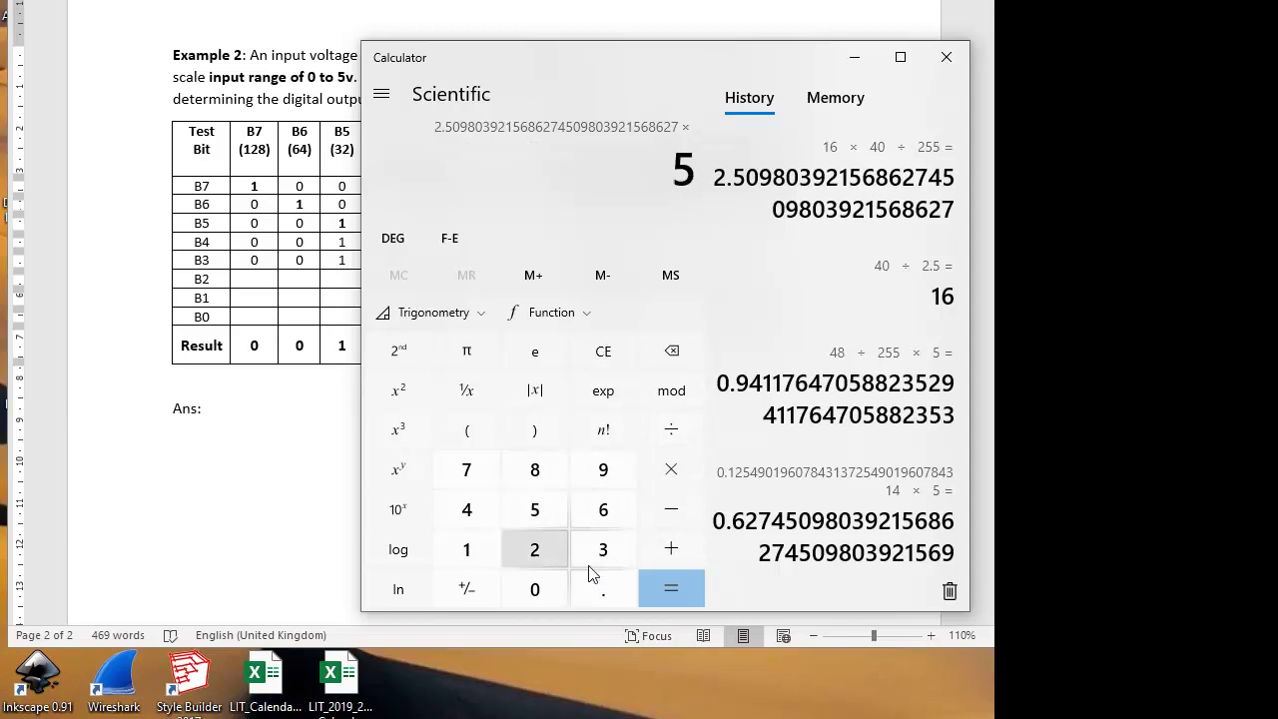
left_click(669, 601)
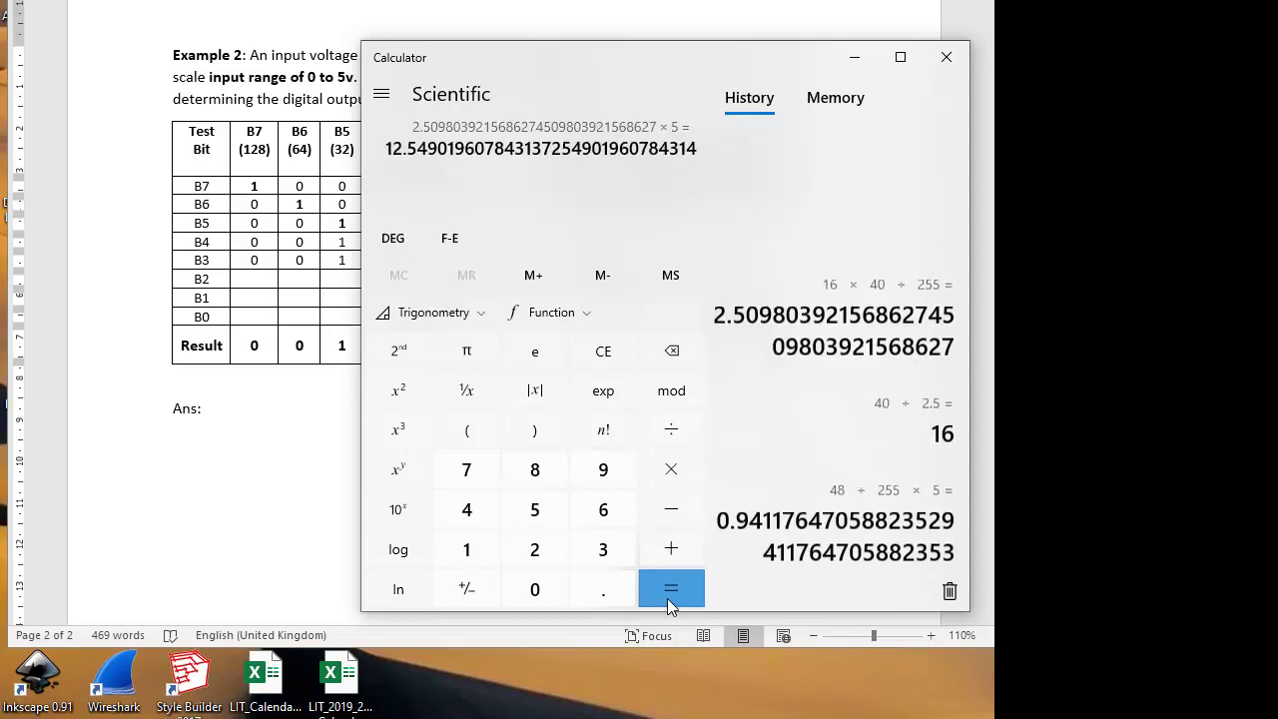
Step: Clear the display and compute 40 ÷ 255 × 5 ≈ 0.784 V
left_click(608, 362)
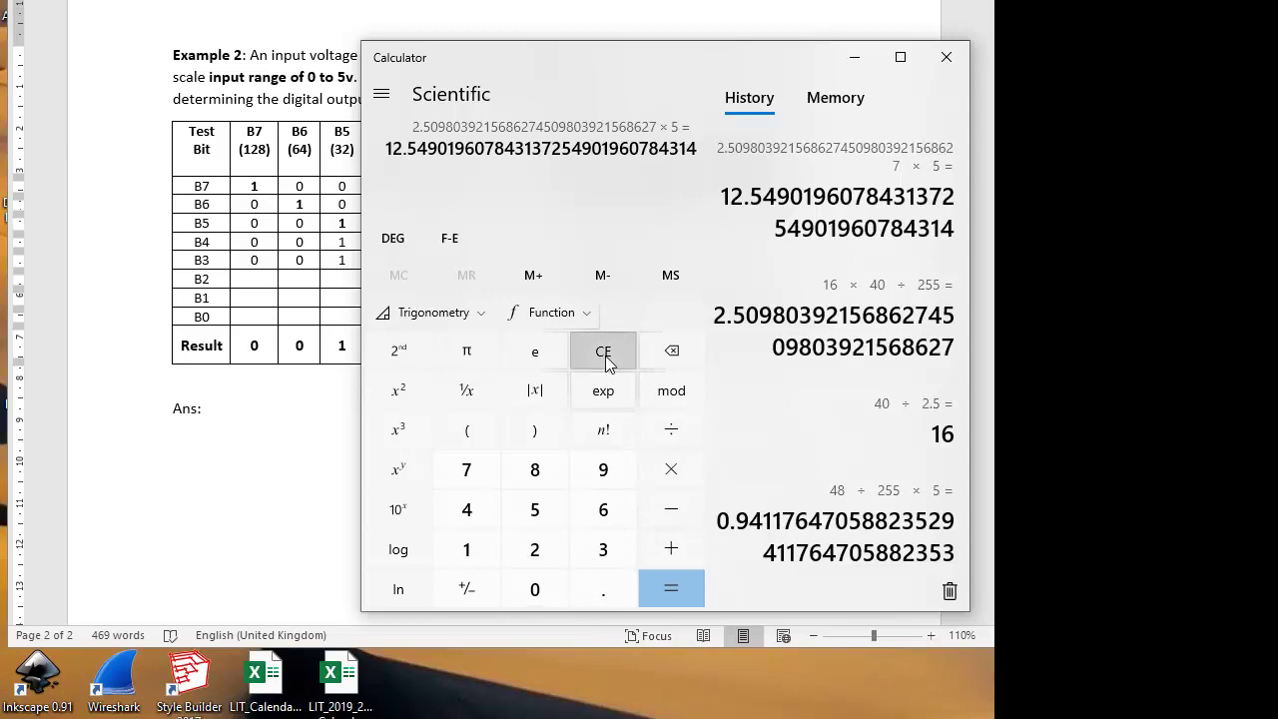
left_click(466, 509)
left_click(534, 590)
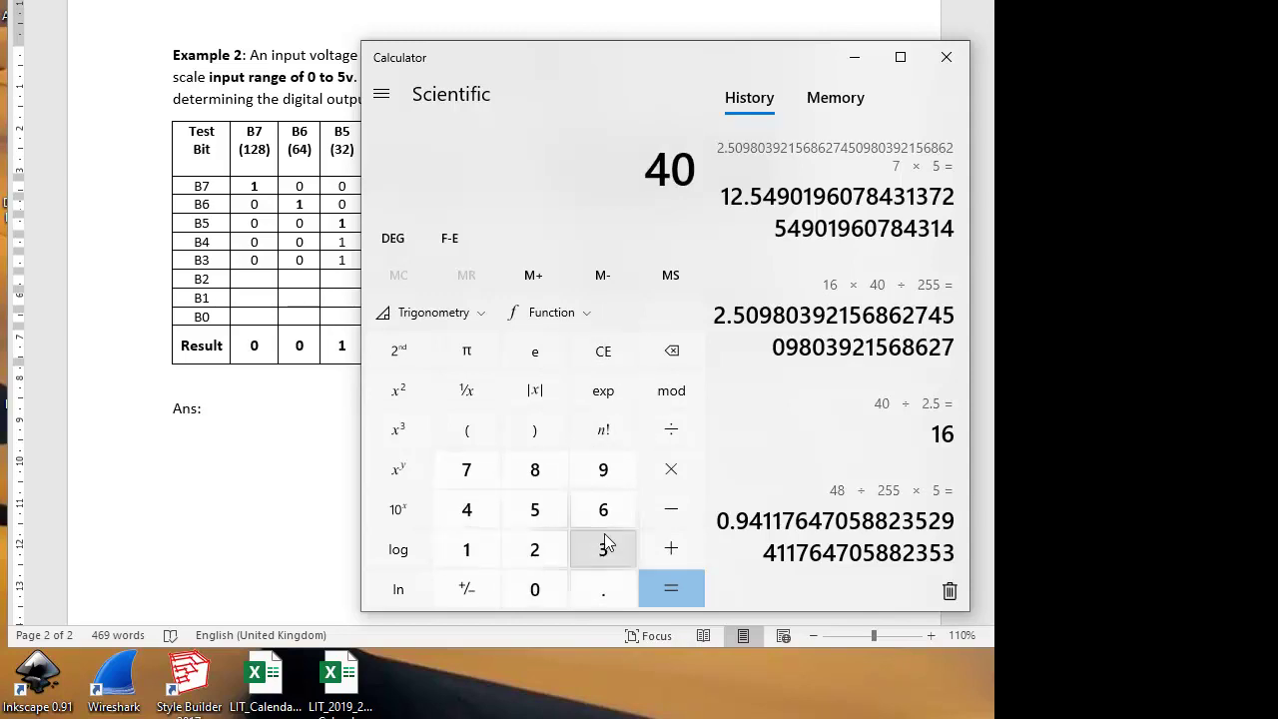
left_click(672, 437)
left_click(555, 548)
left_click(550, 526)
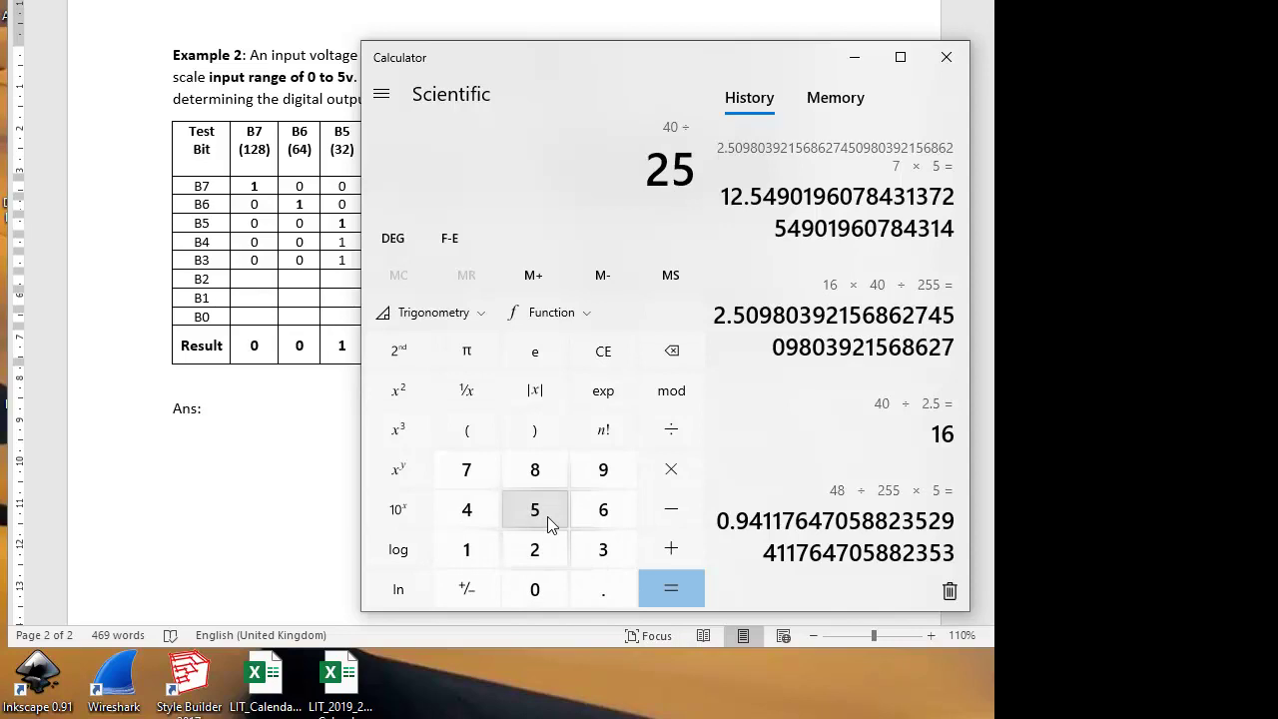
left_click(549, 523)
left_click(672, 594)
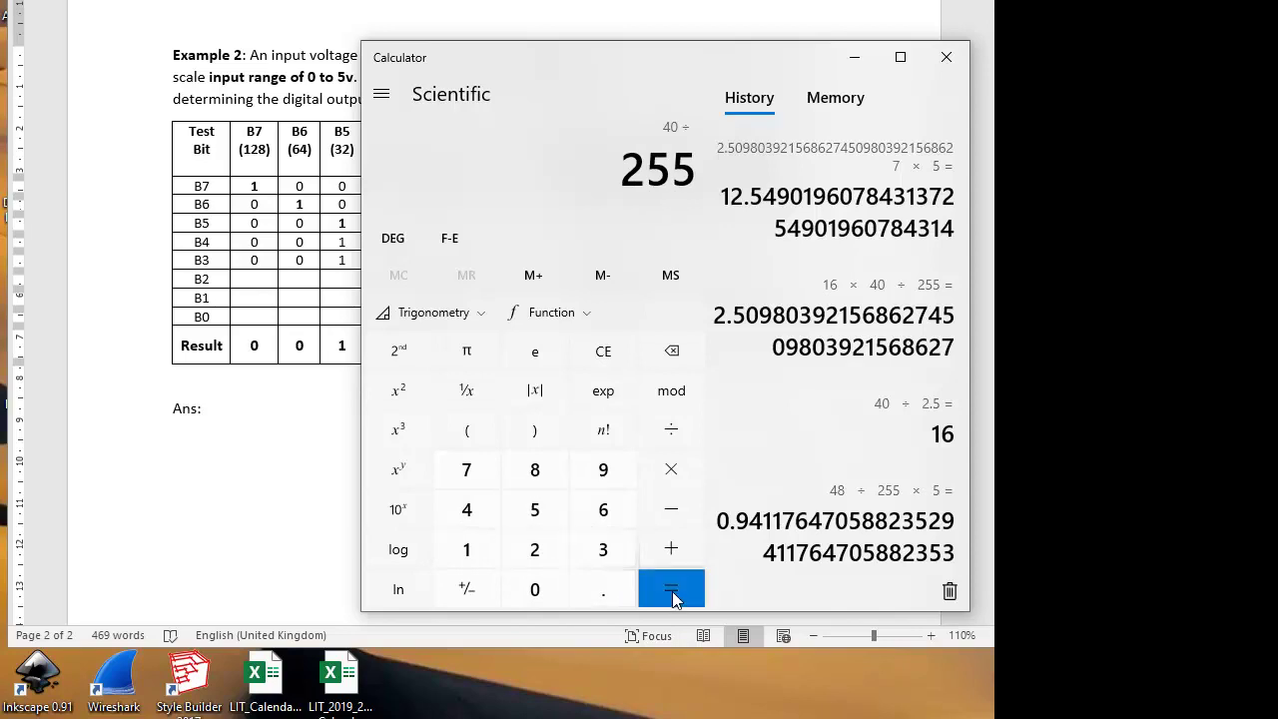
left_click(672, 470)
left_click(533, 517)
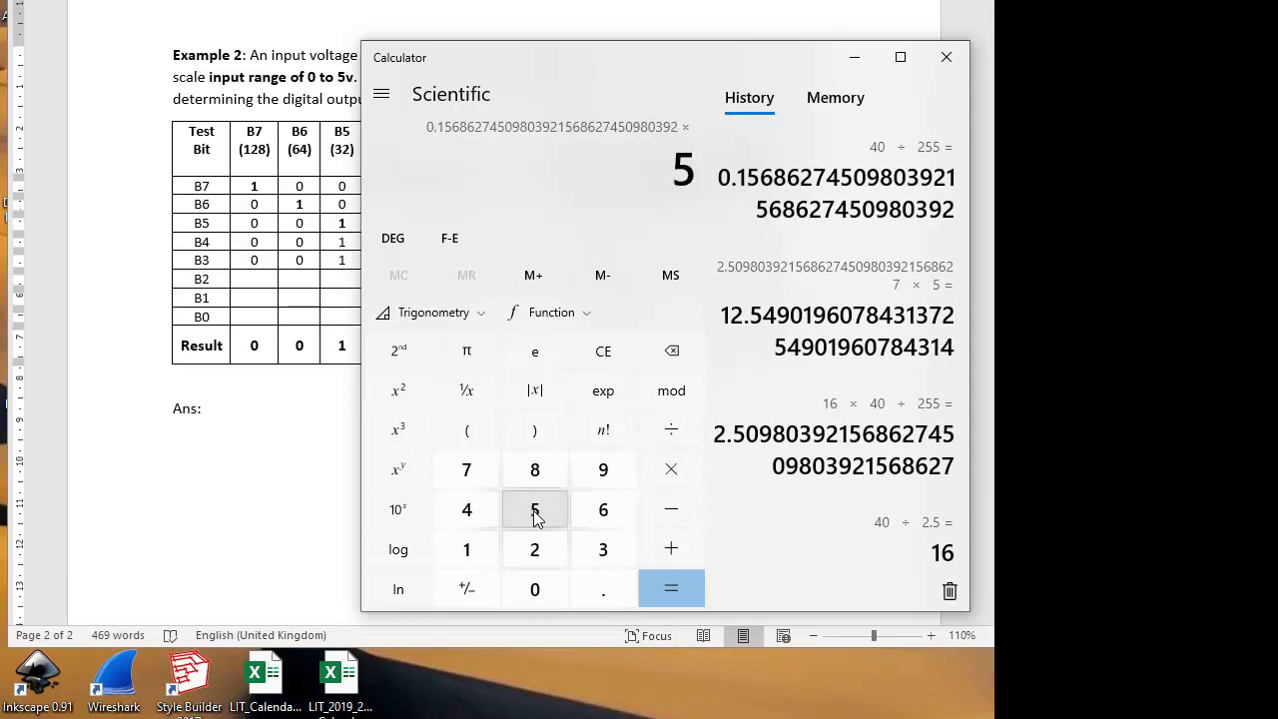
left_click(672, 594)
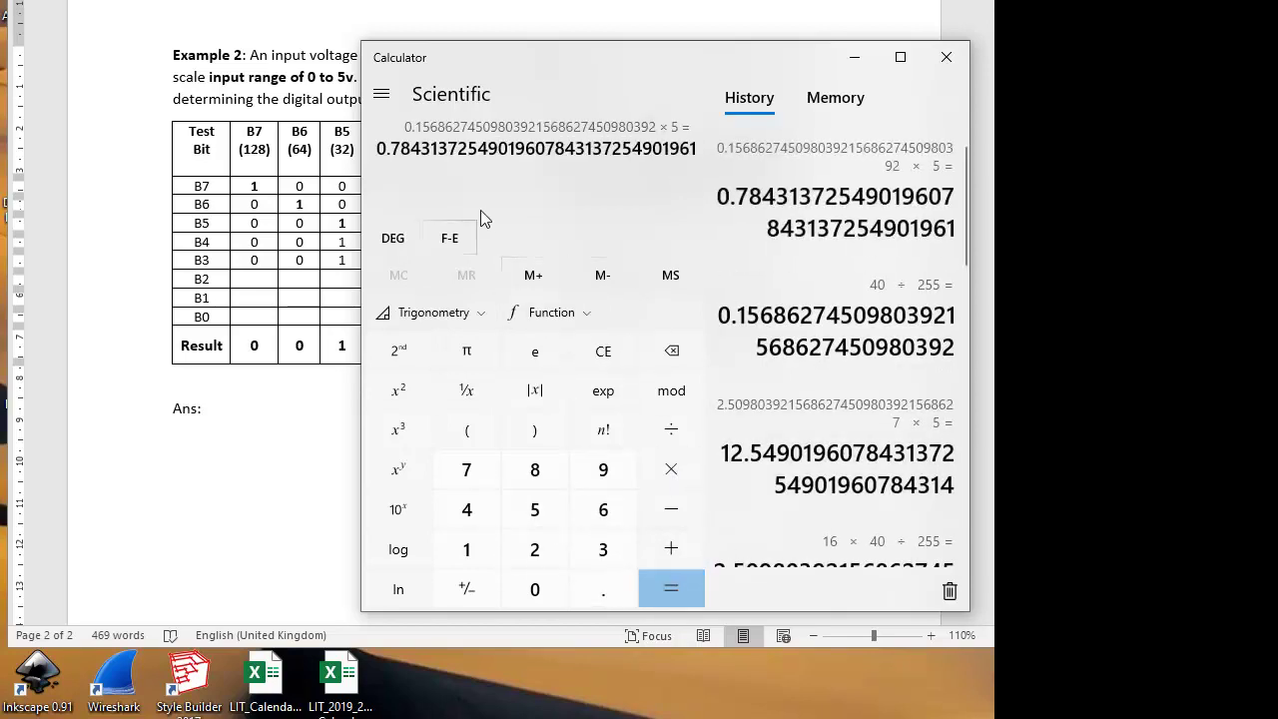
Step: Back in Word, type 0.78v into row B3's analog voltage cell
left_click(287, 448)
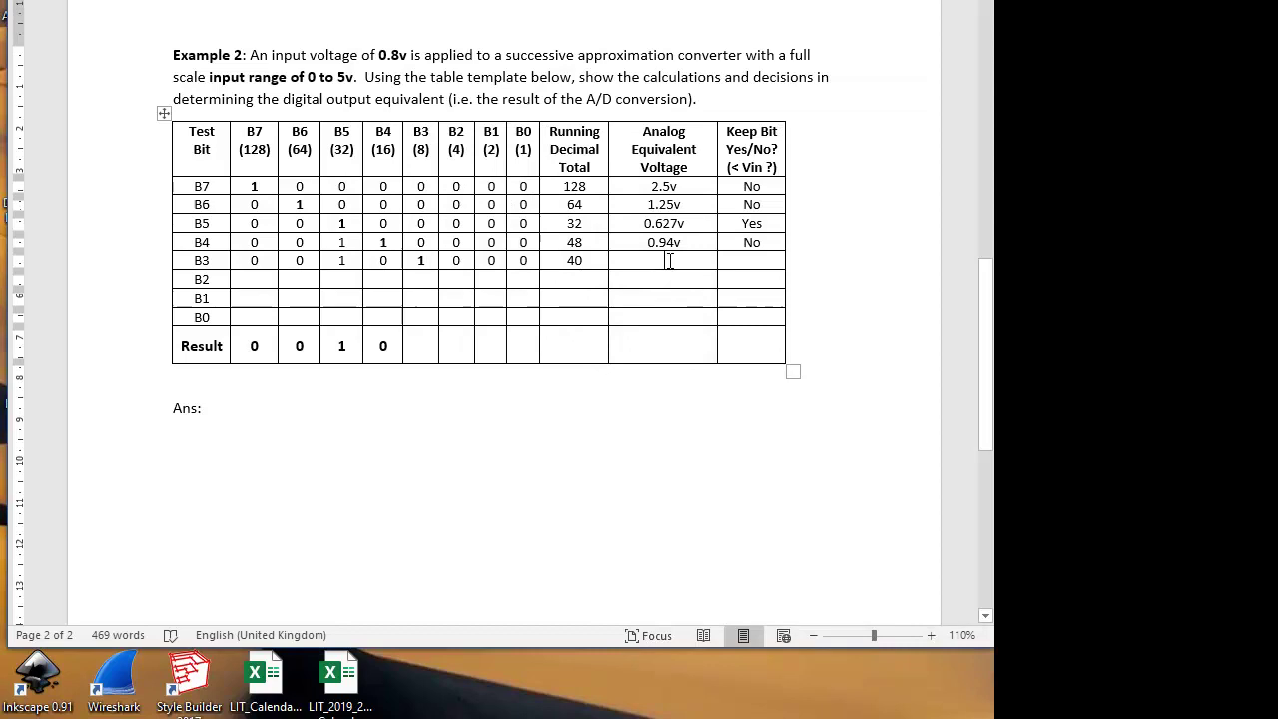
left_click(670, 261)
type("0.78")
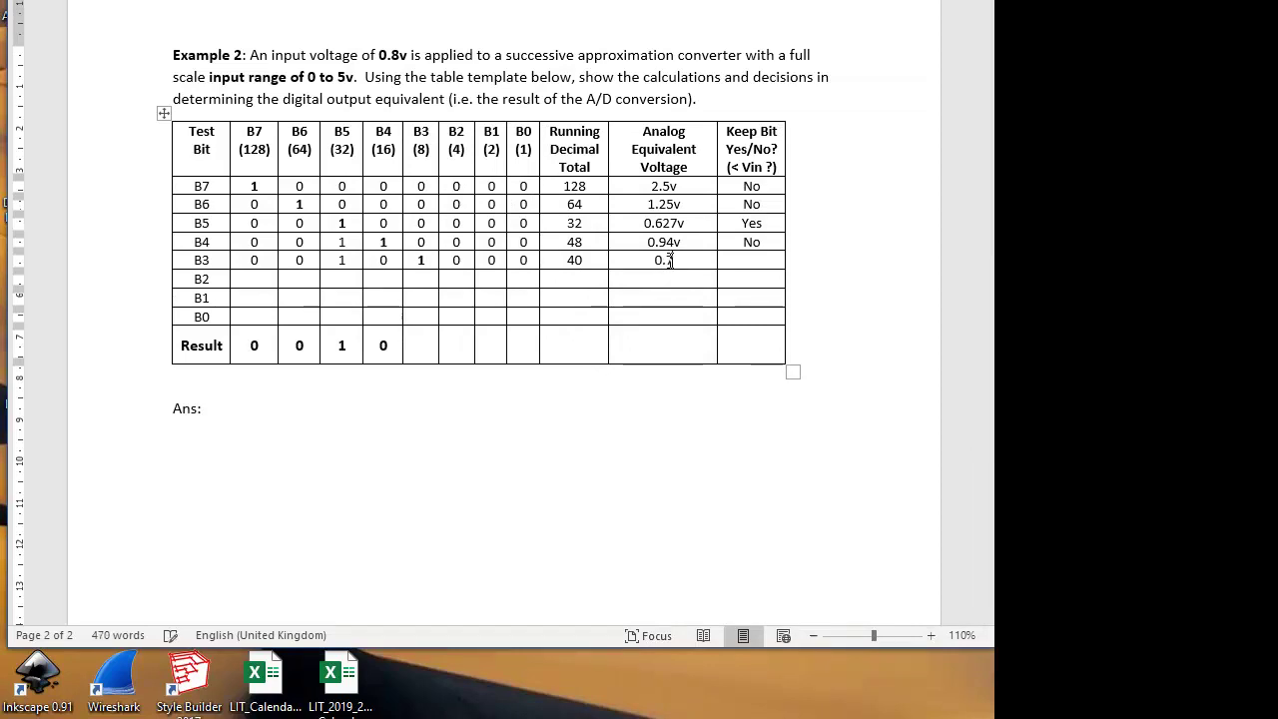
type("v")
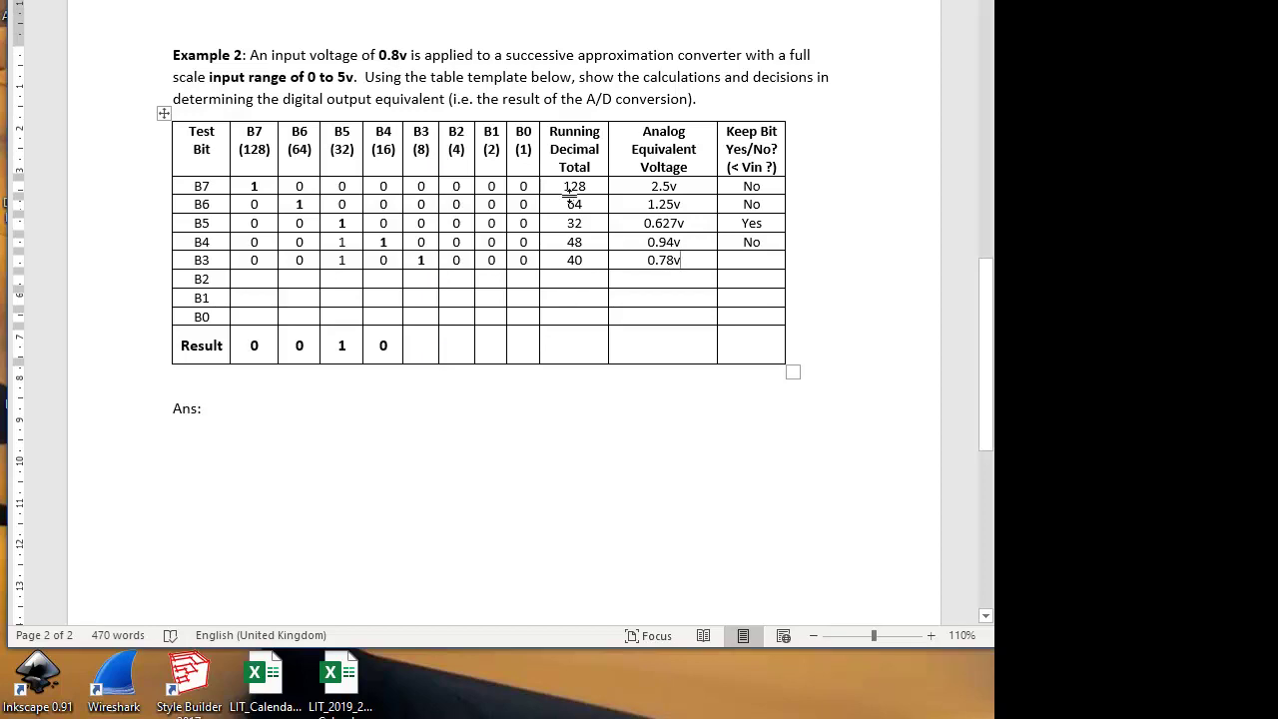
Step: Mark row B3 Yes and put 1 under B3 in row B2 and the Result row
left_click(752, 259)
type("Ye")
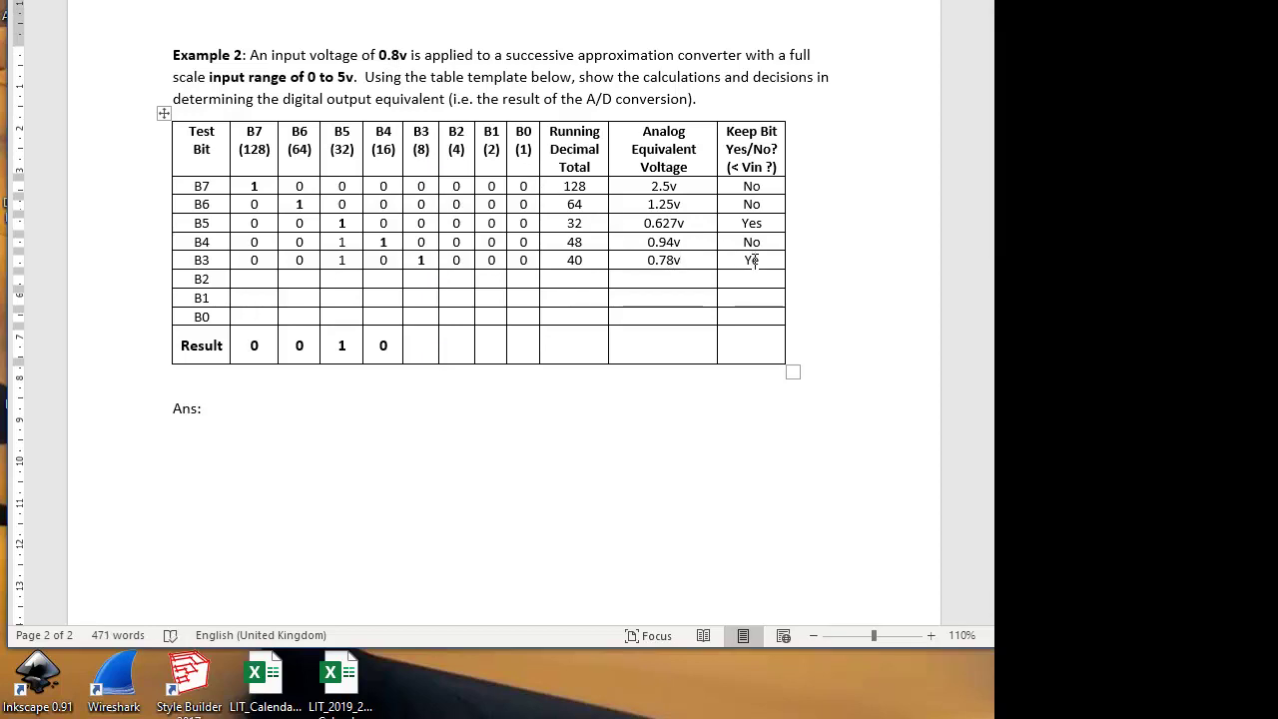
type("s")
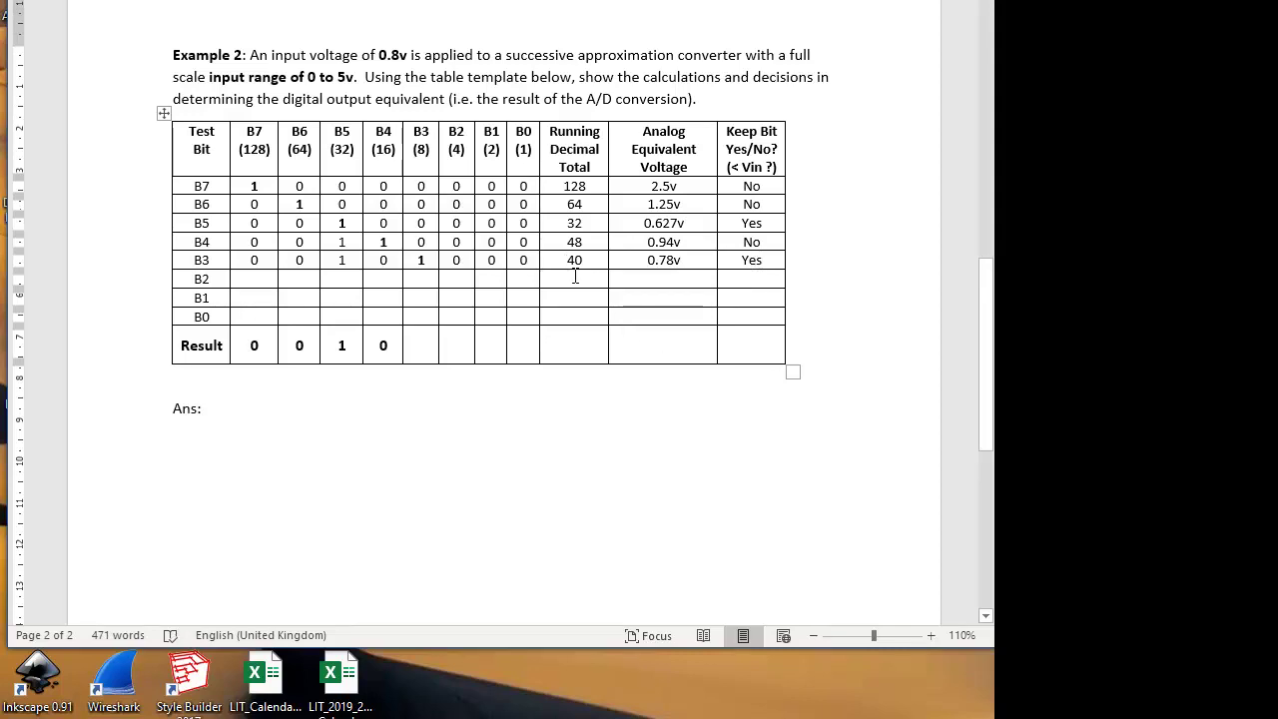
left_click(416, 280)
type("1")
left_click(418, 345)
type("1")
Step: Copy row B3's B7–B4 bits into row B2 and enter running total 44
left_click_drag(254, 261, 377, 263)
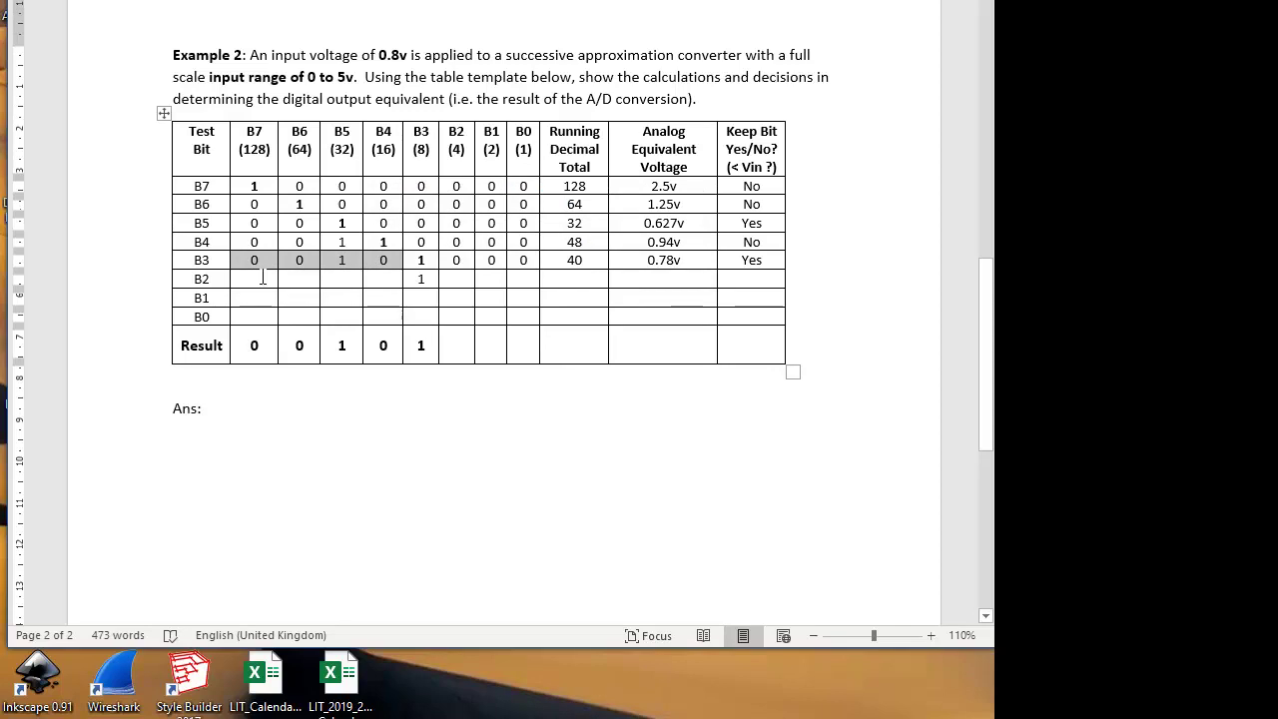
left_click_drag(263, 277, 363, 281)
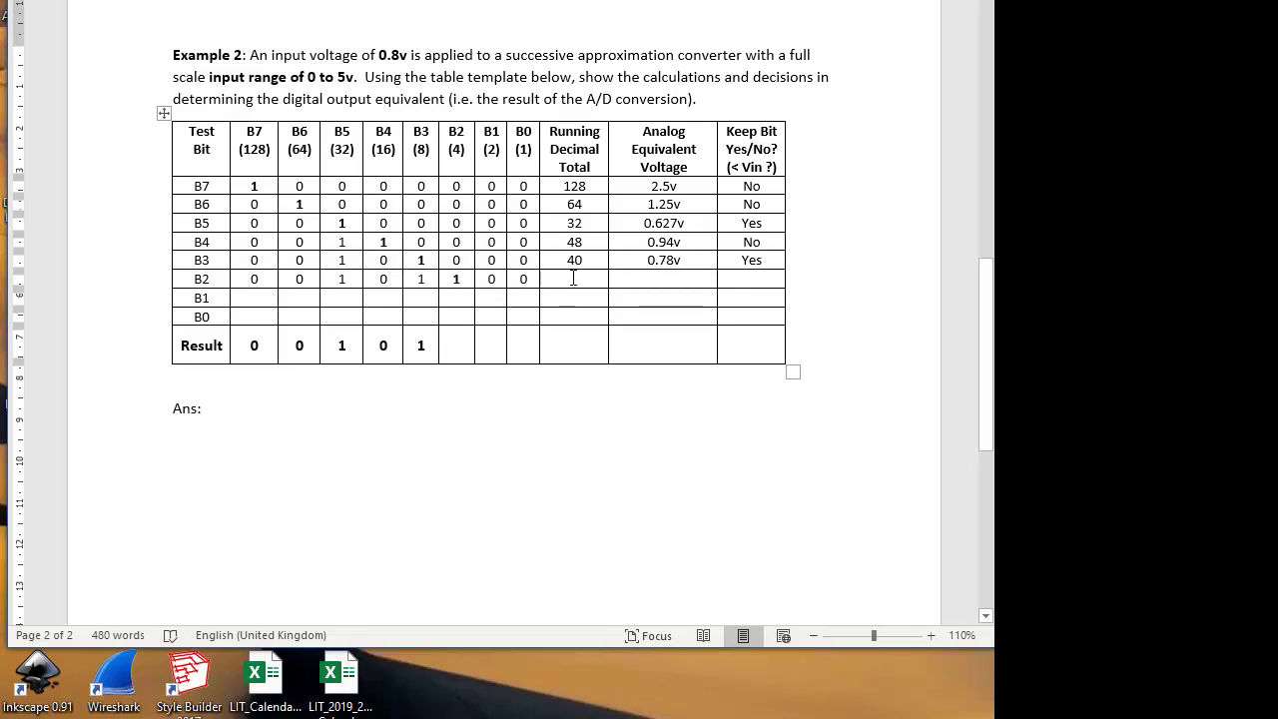
type("44")
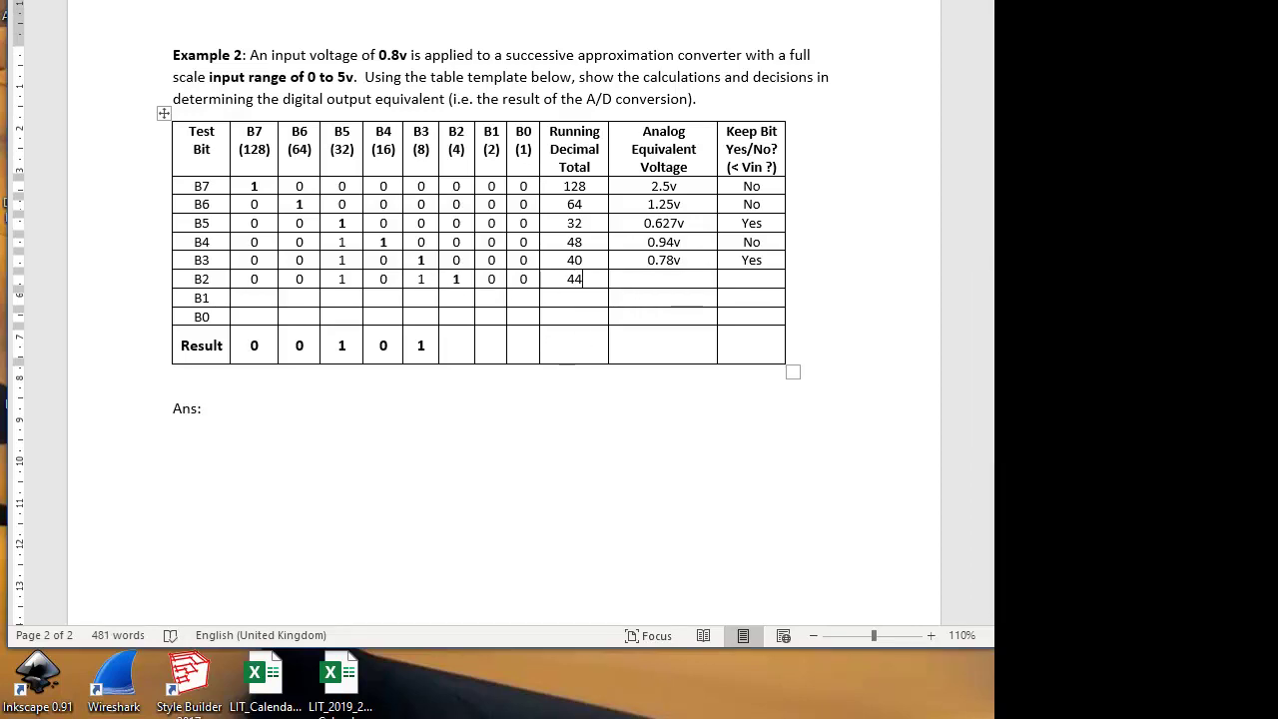
Step: Clear Calculator and compute 44 ÷ 255 × 5 ≈ 0.863 V for row B2
key("alt+Tab")
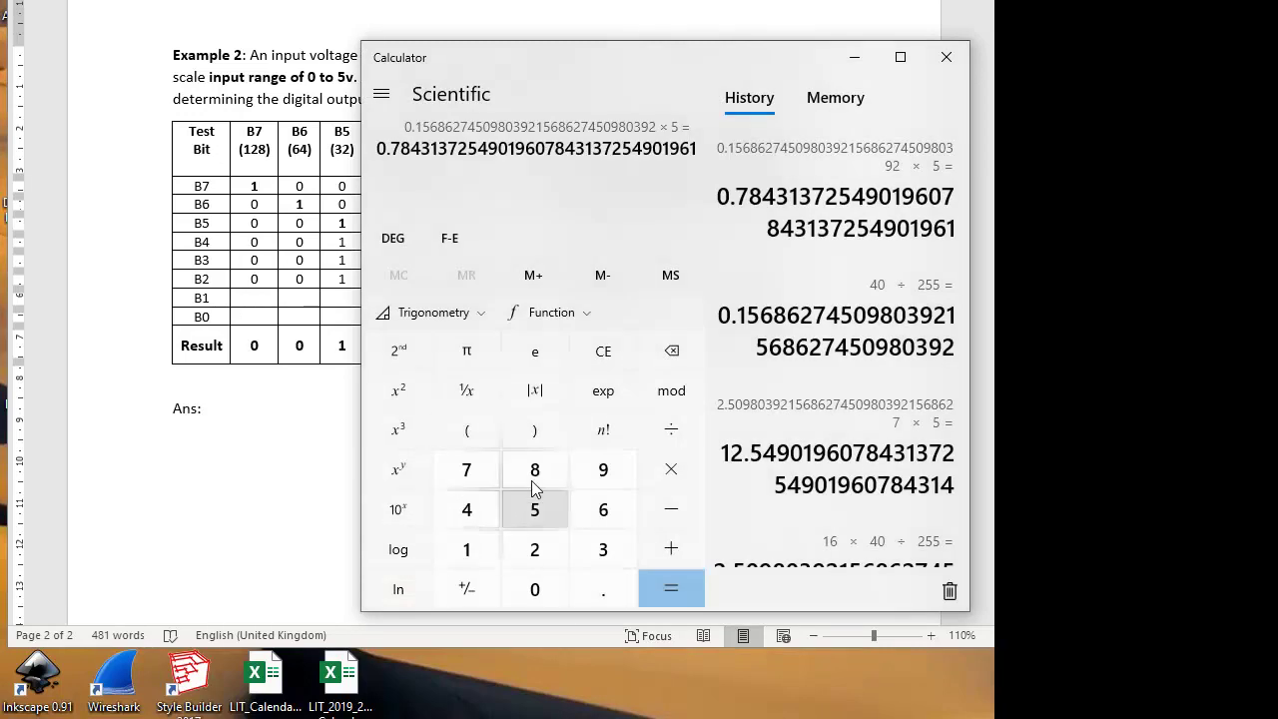
left_click(605, 360)
left_click(466, 509)
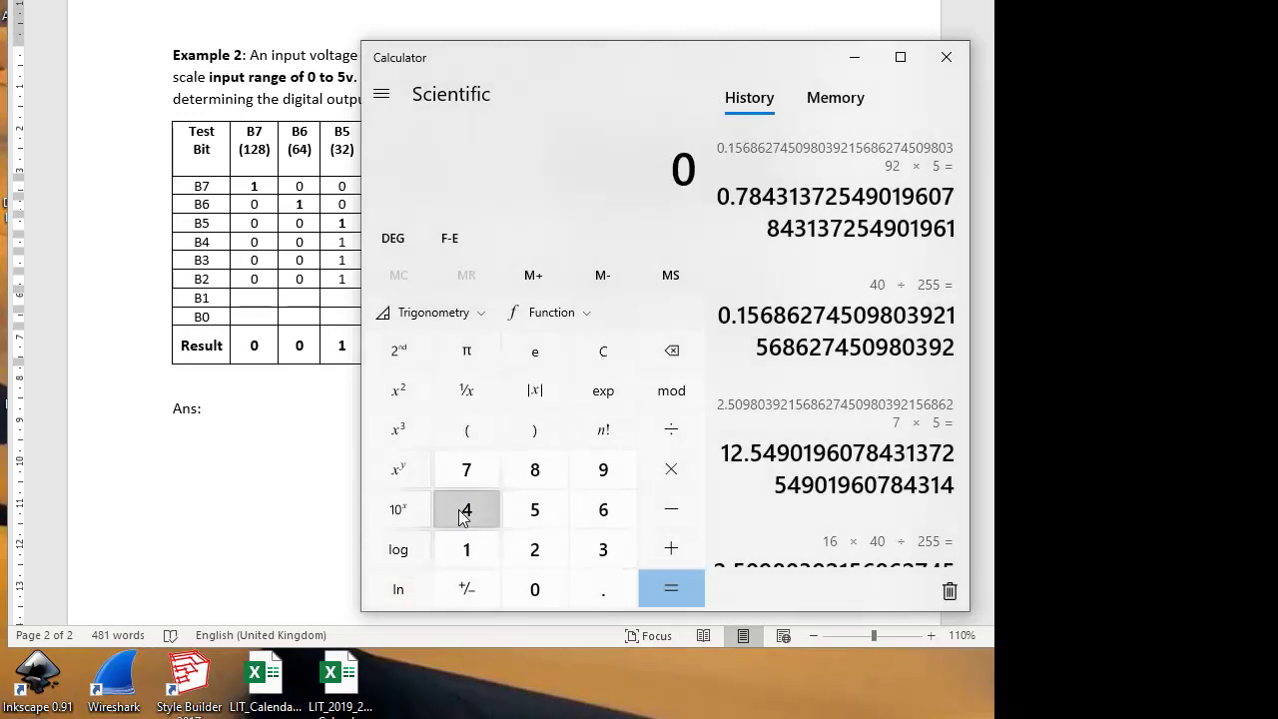
left_click(466, 509)
left_click(671, 429)
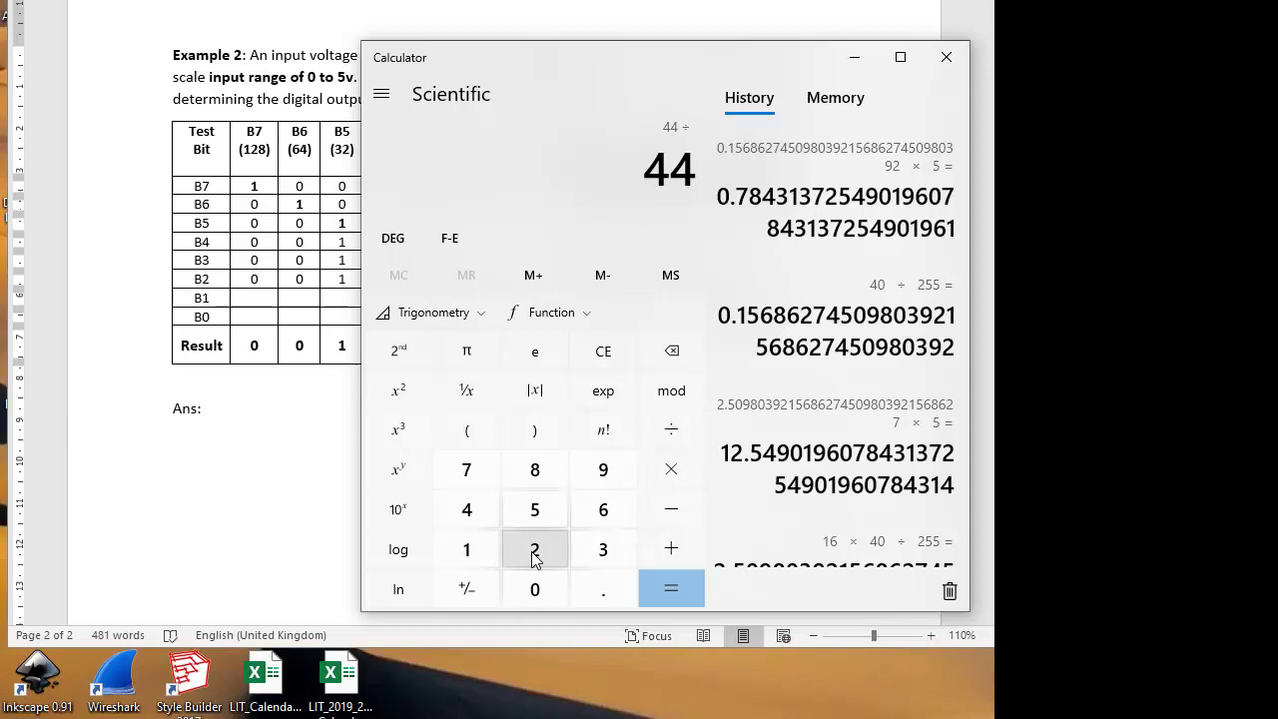
left_click(535, 551)
left_click(535, 511)
left_click(535, 514)
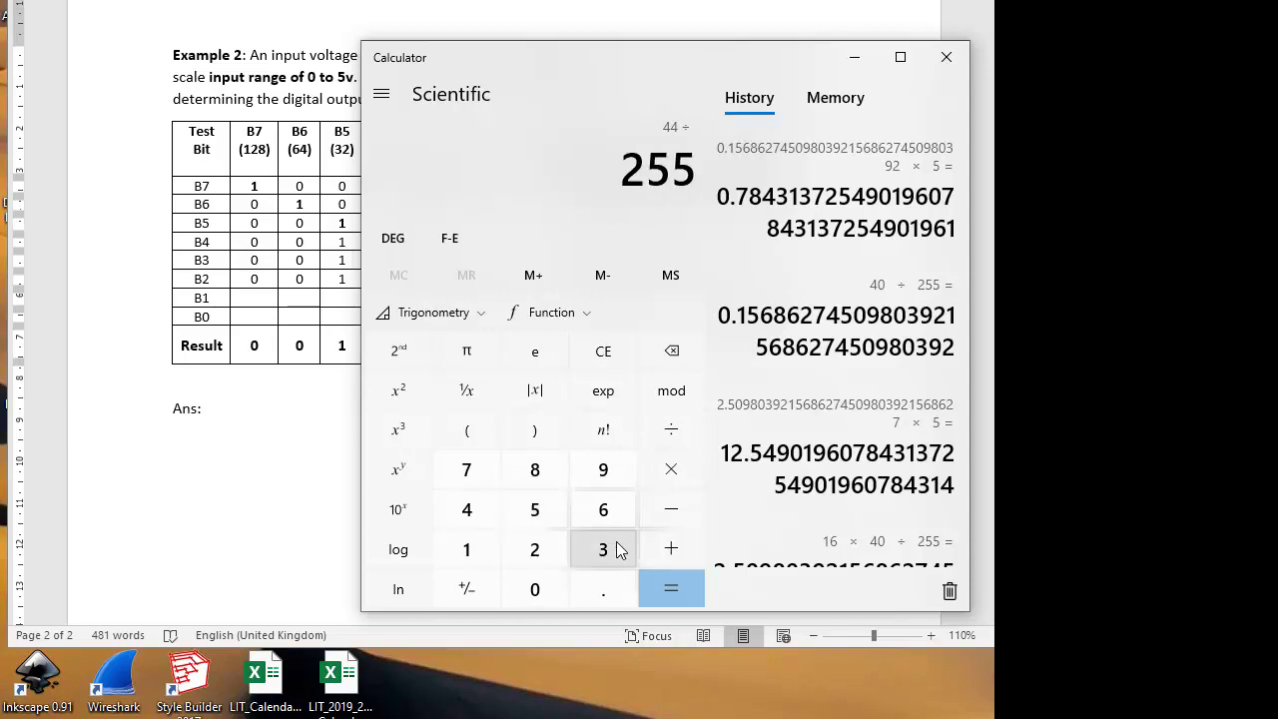
left_click(671, 587)
left_click(669, 470)
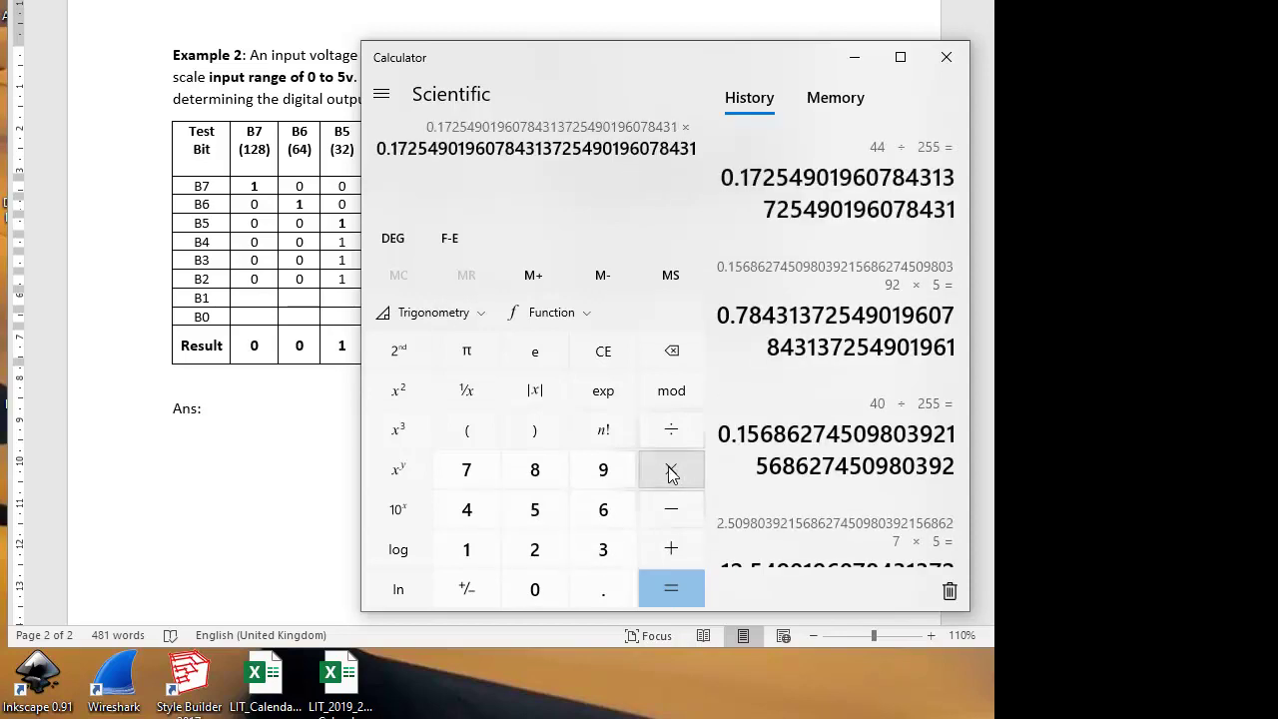
left_click(534, 512)
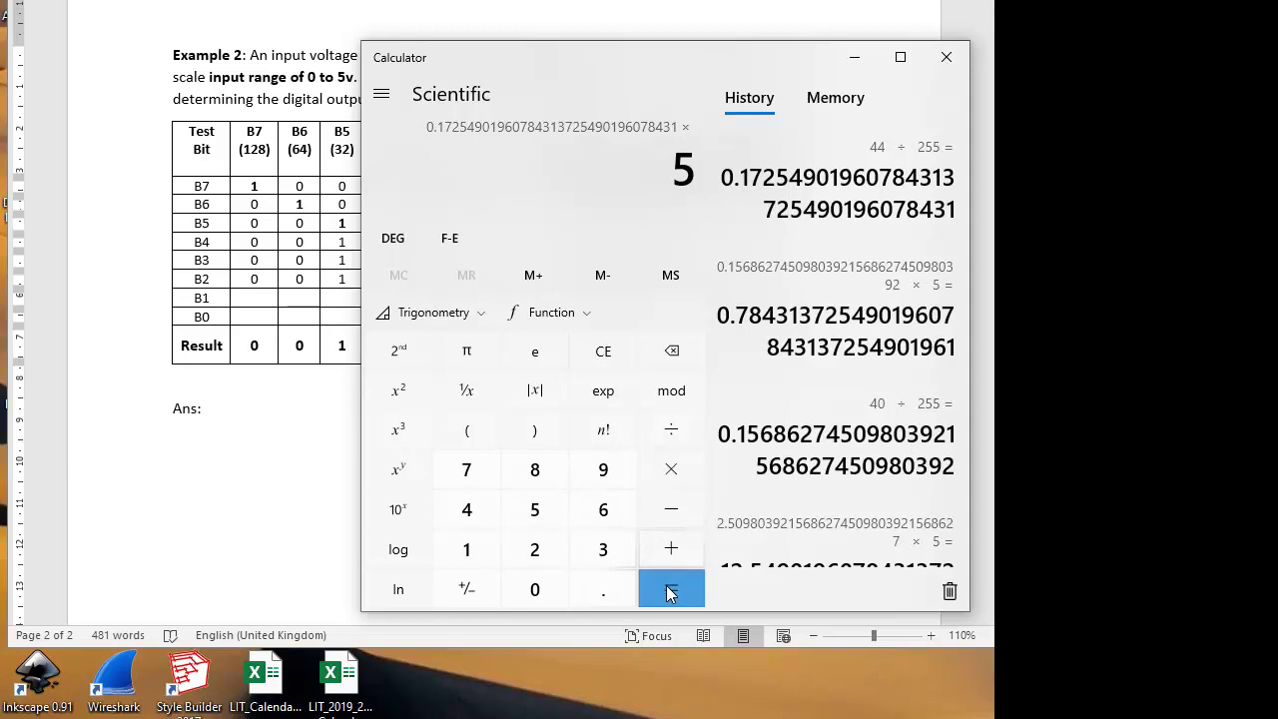
left_click(670, 590)
Step: Enter 0.86v and No in row B2 of the Word table
left_click(287, 483)
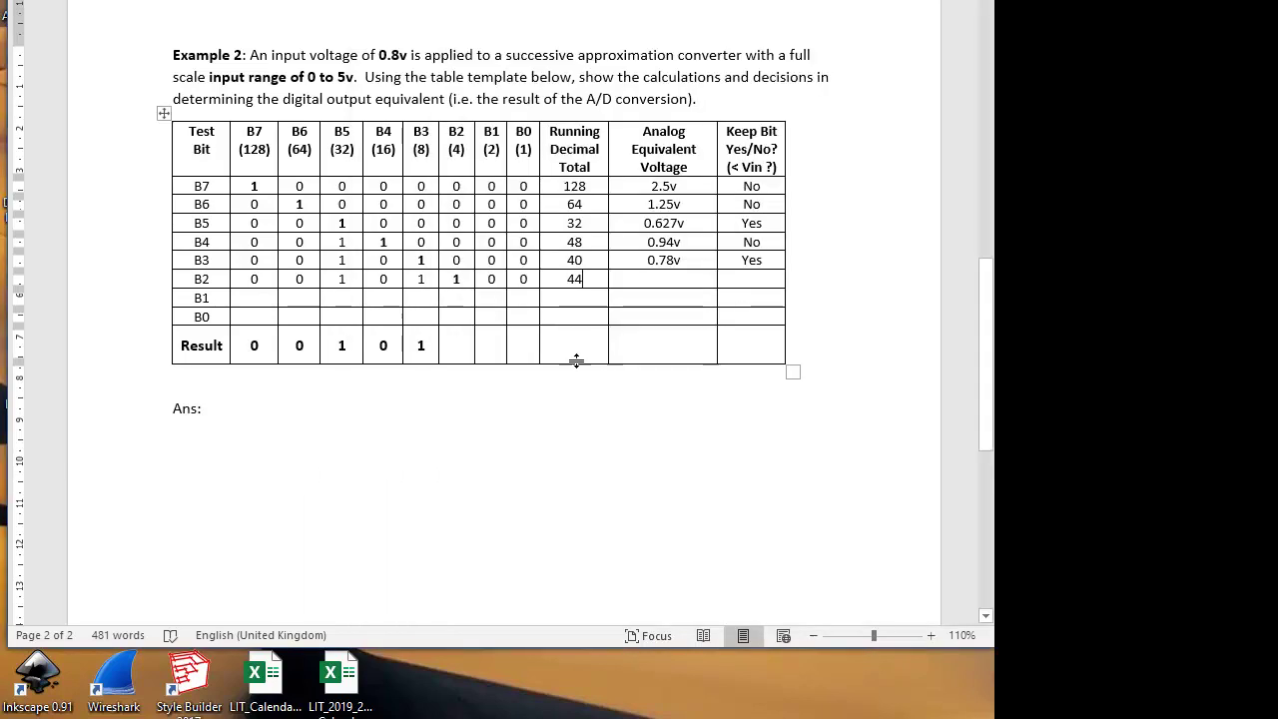
left_click(665, 282)
type("0.")
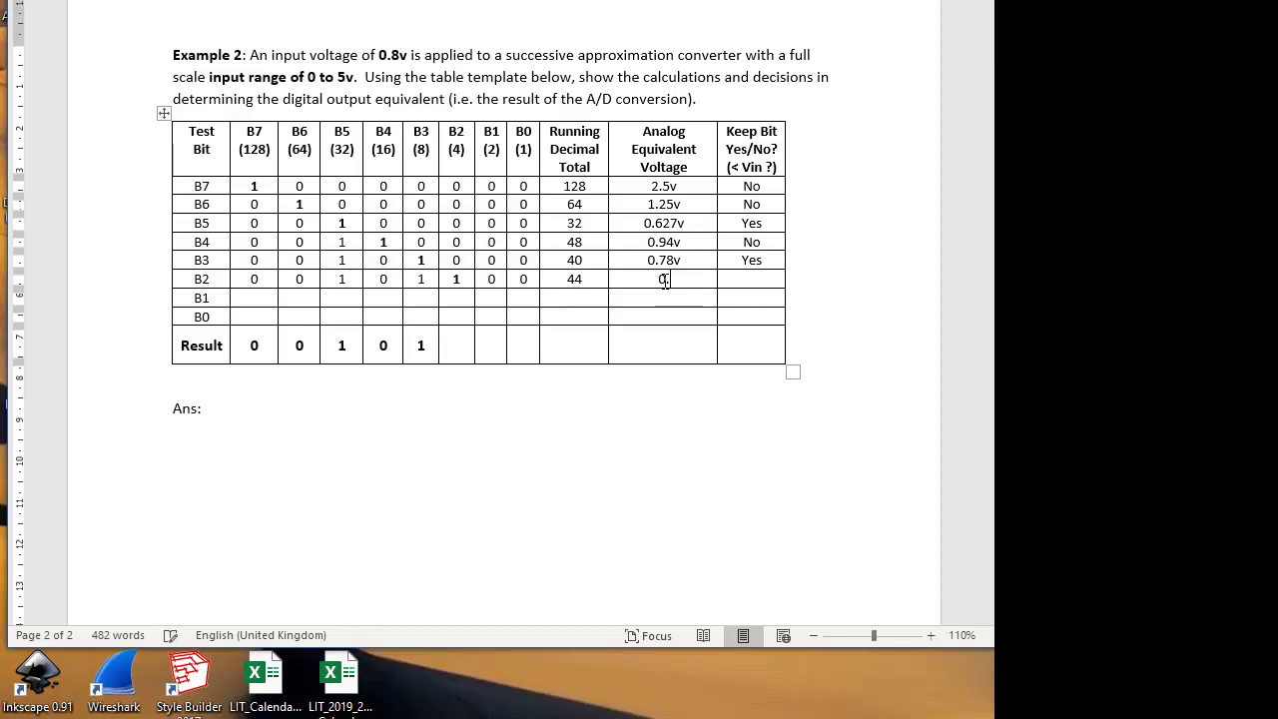
type("86")
type("v")
type("No")
Step: Fill row B1: 0 under B2, paste row B2's B7–B3 bits, 1 under B1, total 42
left_click(465, 297)
type("0")
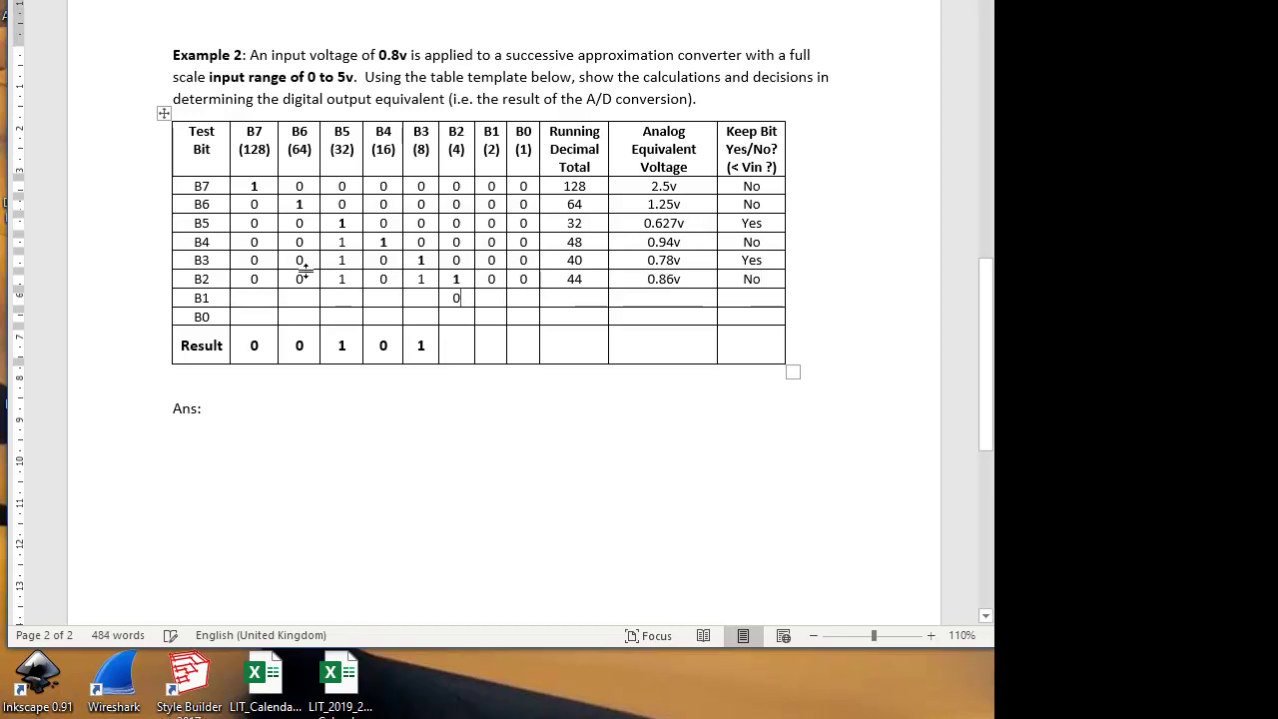
left_click_drag(265, 279, 422, 280)
key("ctrl+c")
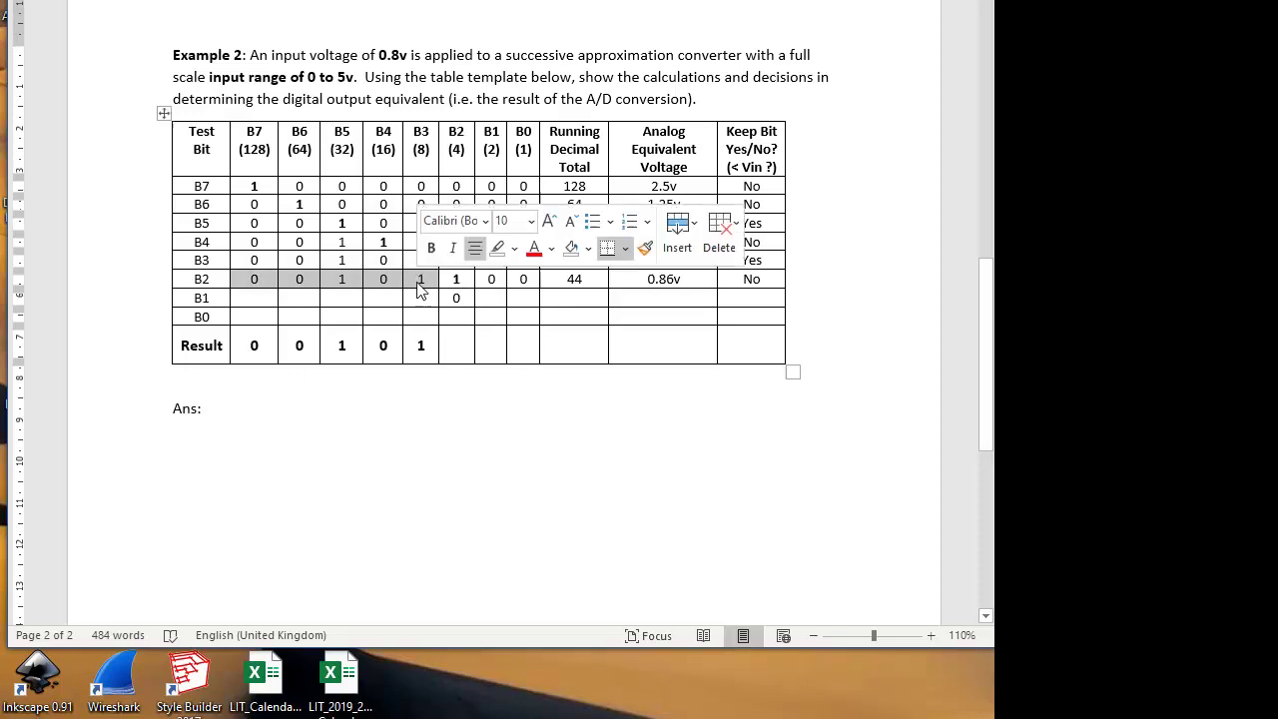
left_click_drag(255, 297, 418, 307)
key("ctrl+v")
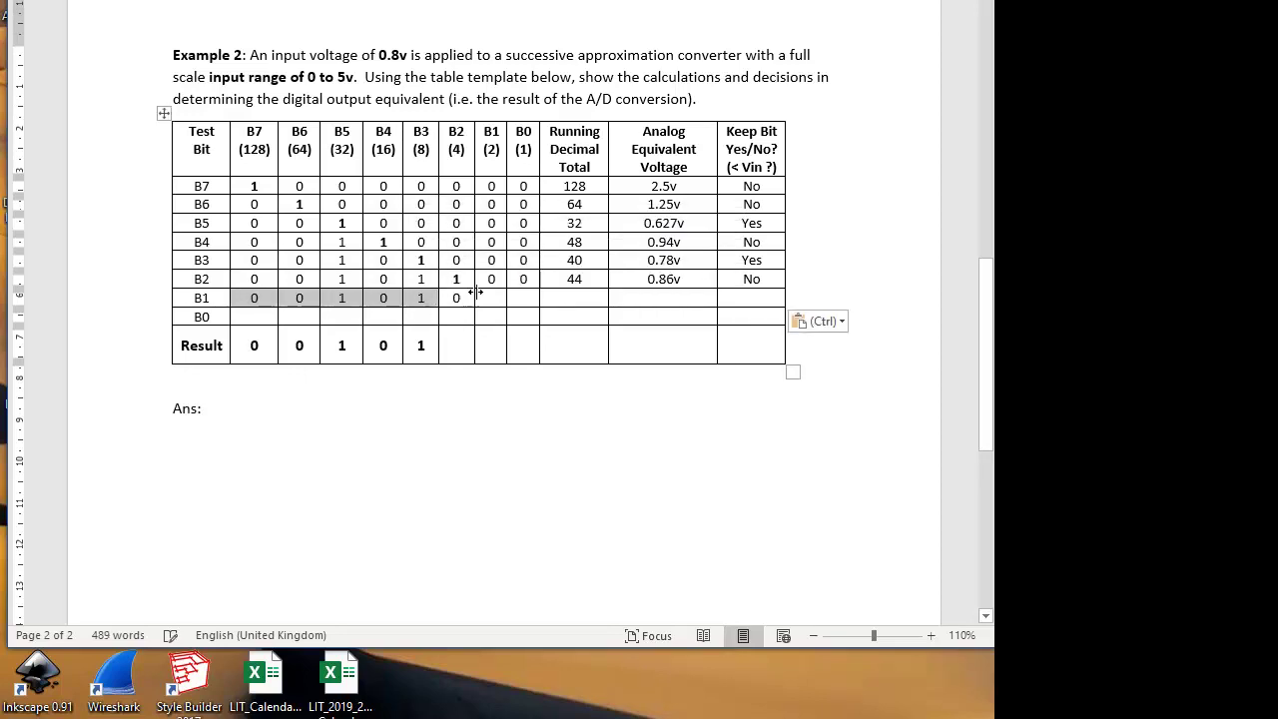
left_click(488, 298)
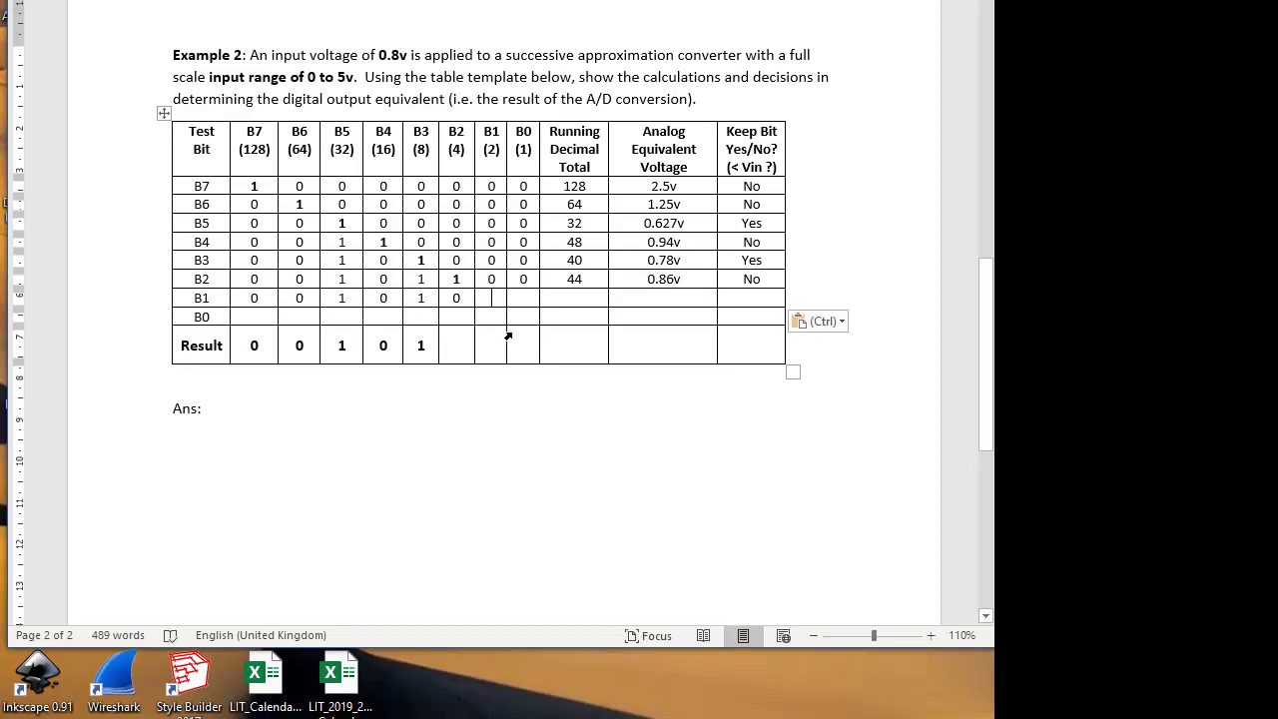
type("1")
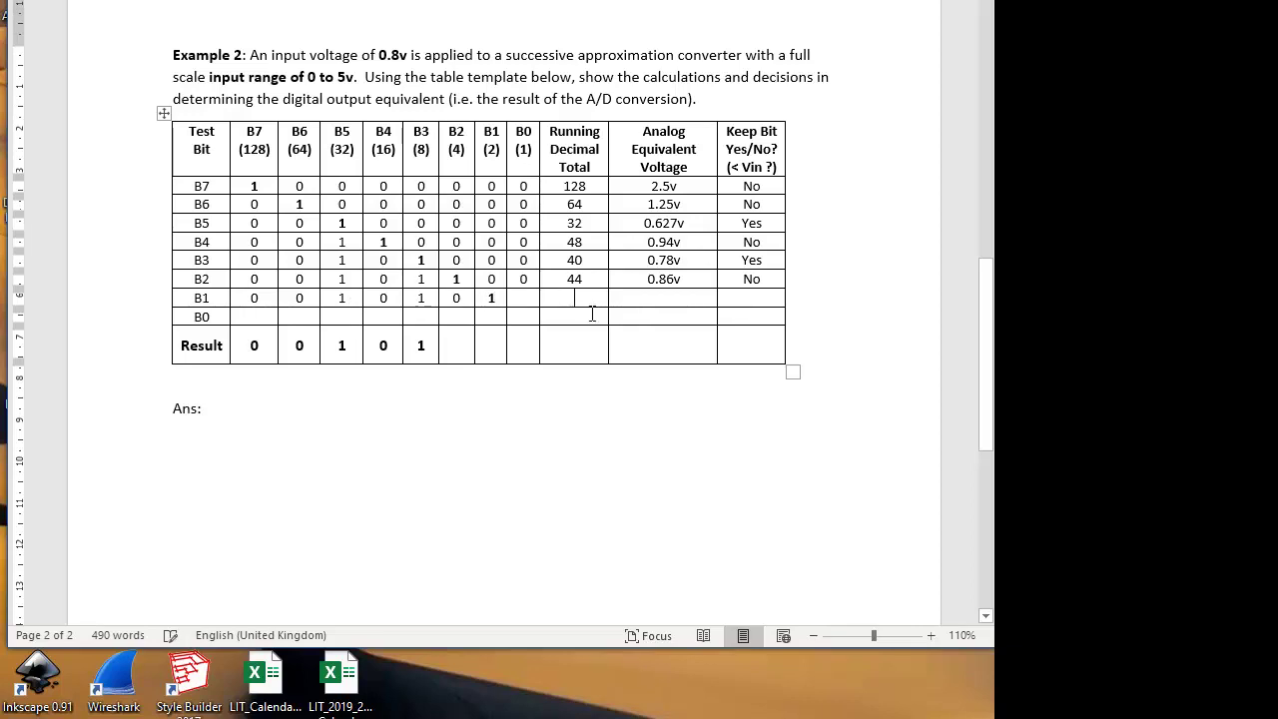
type("42")
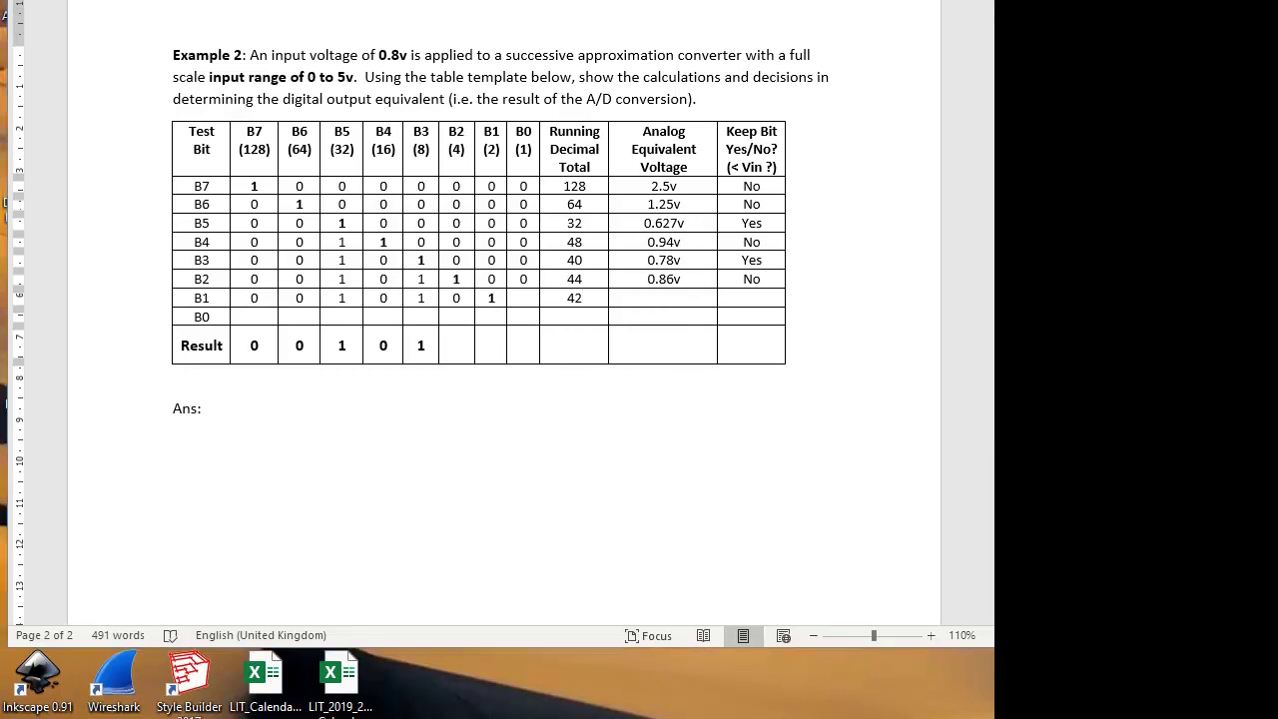
Step: Compute 42 ÷ 255 × 5 ≈ 0.8235 V for row B1 in Calculator
key("alt+Tab")
left_click(467, 515)
left_click(527, 551)
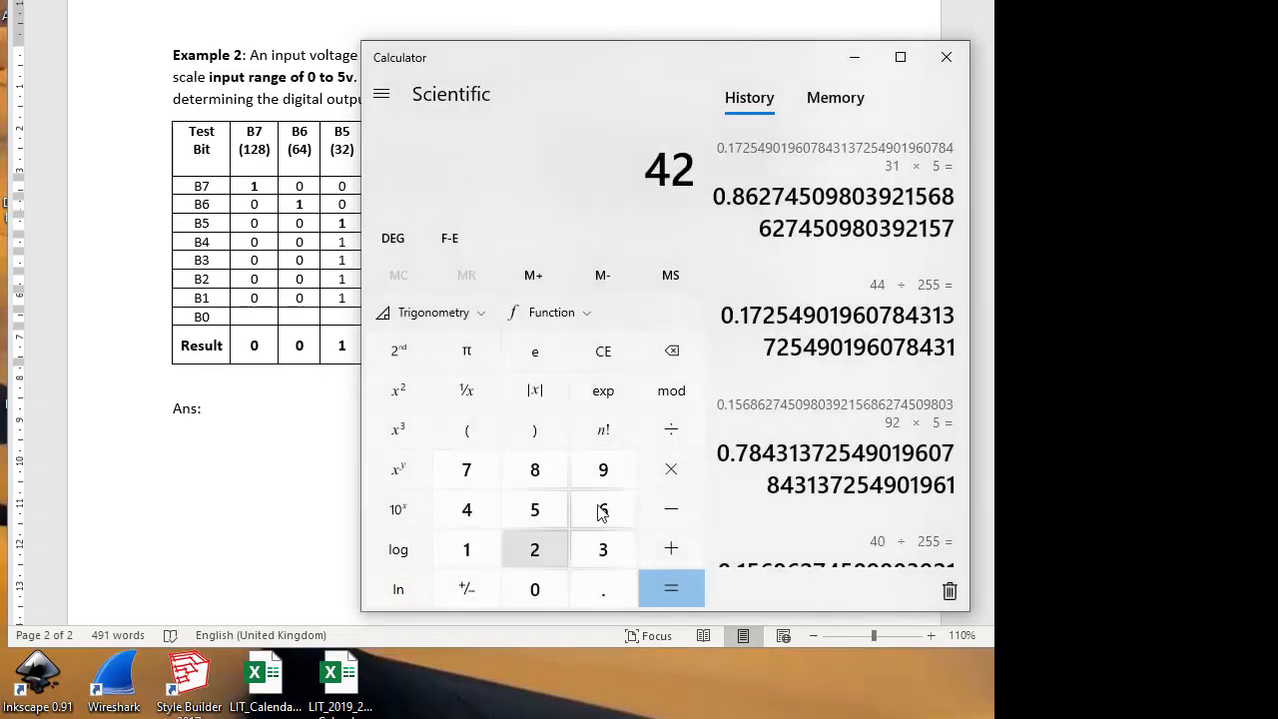
left_click(671, 429)
left_click(528, 551)
left_click(533, 511)
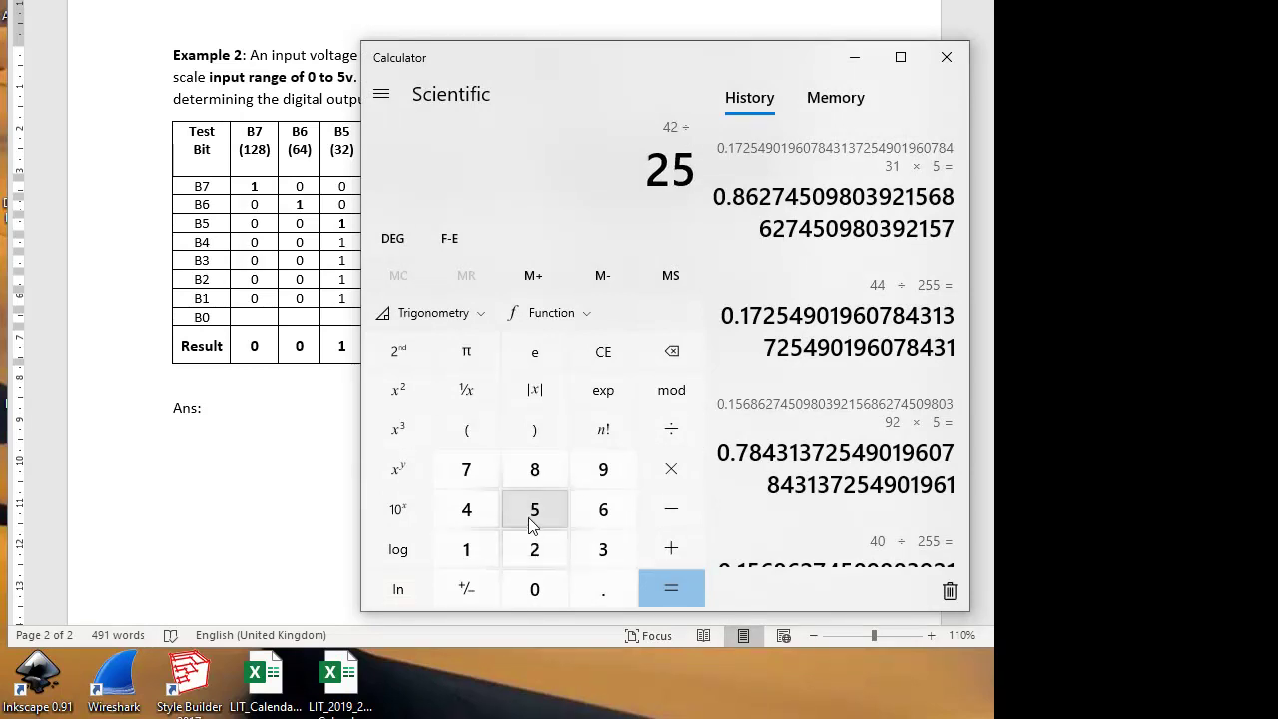
left_click(533, 511)
left_click(665, 591)
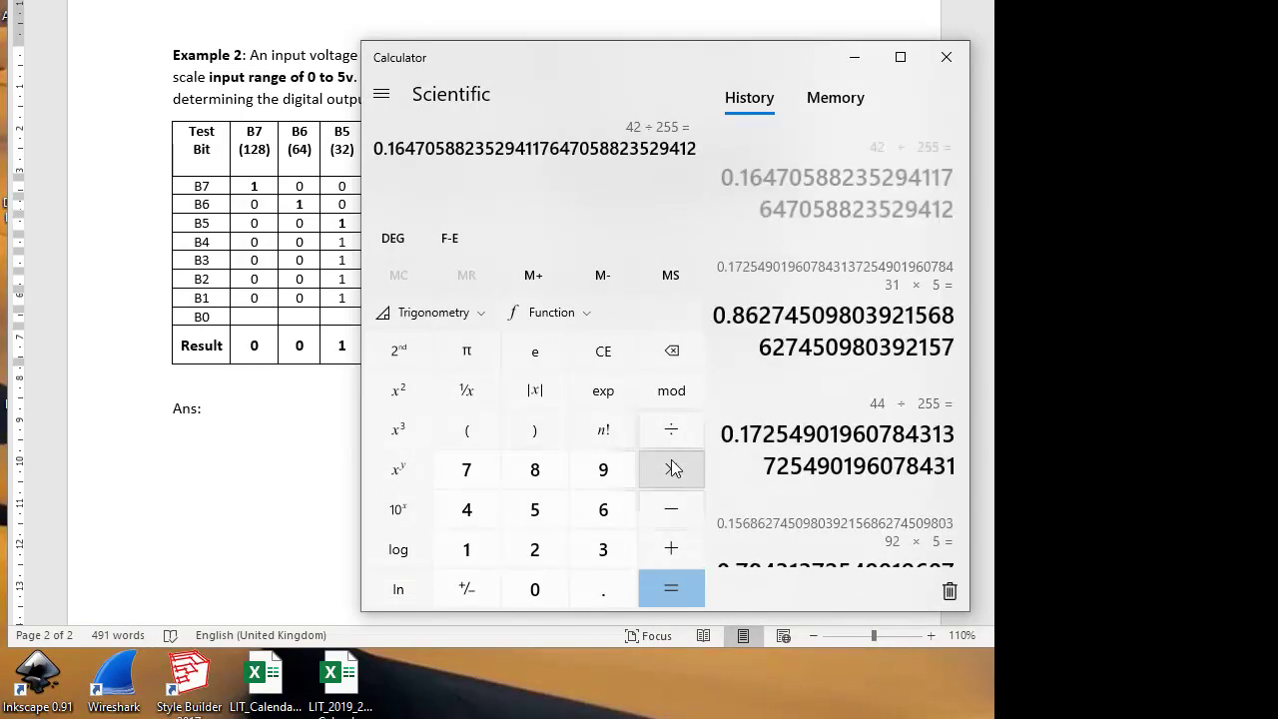
left_click(671, 470)
left_click(540, 511)
left_click(663, 596)
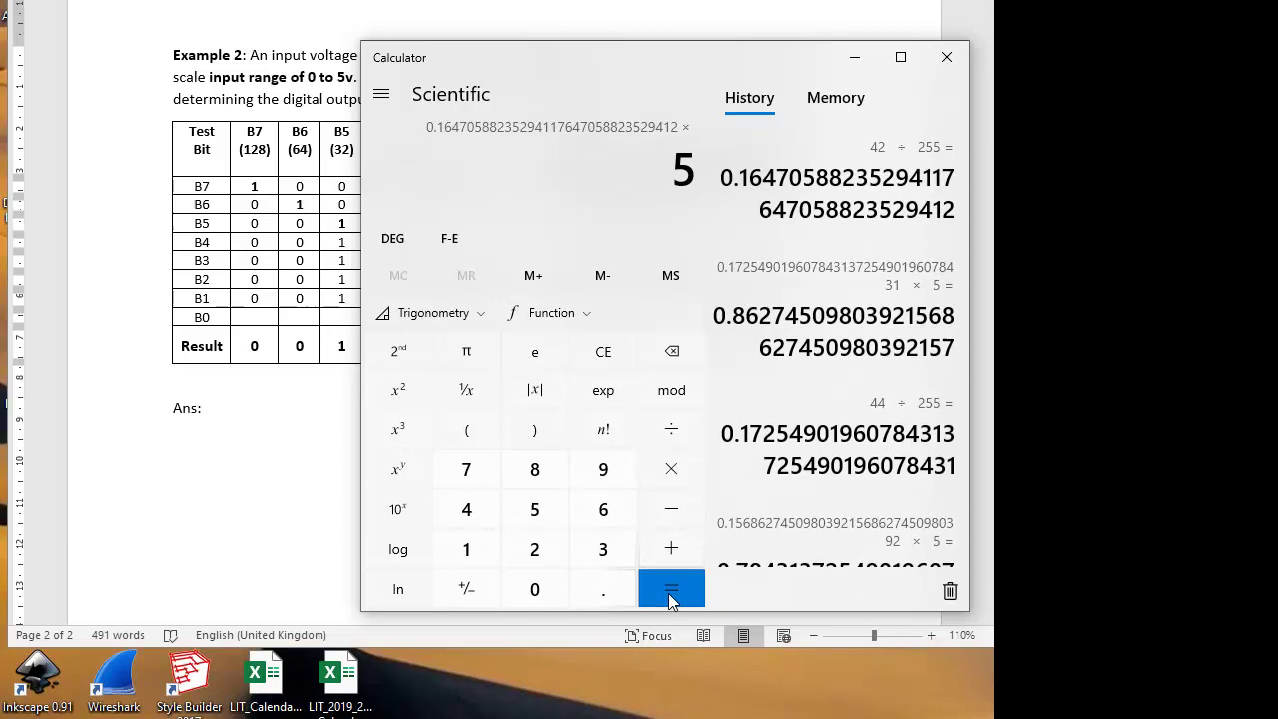
Step: Enter 0.82v and No in row B1, 0 under B1 in row B0, and Result bits B2, B1 as 0
left_click(302, 530)
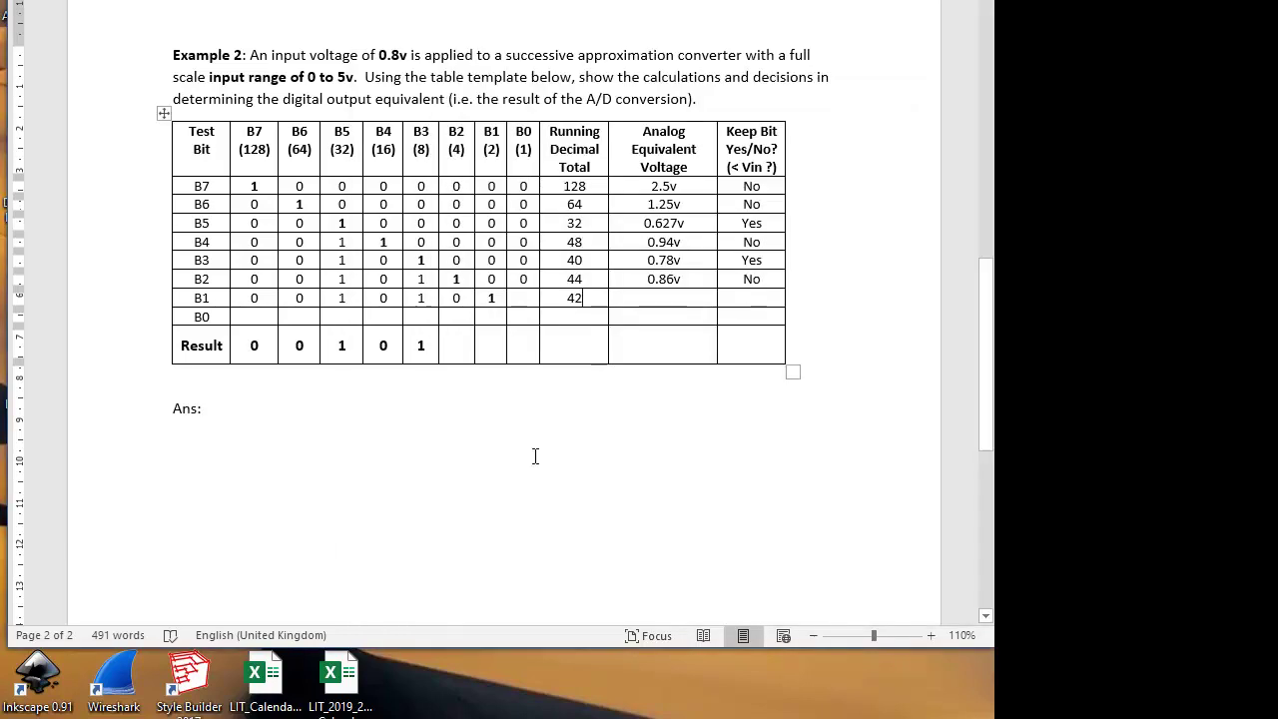
left_click(686, 302)
type("0.")
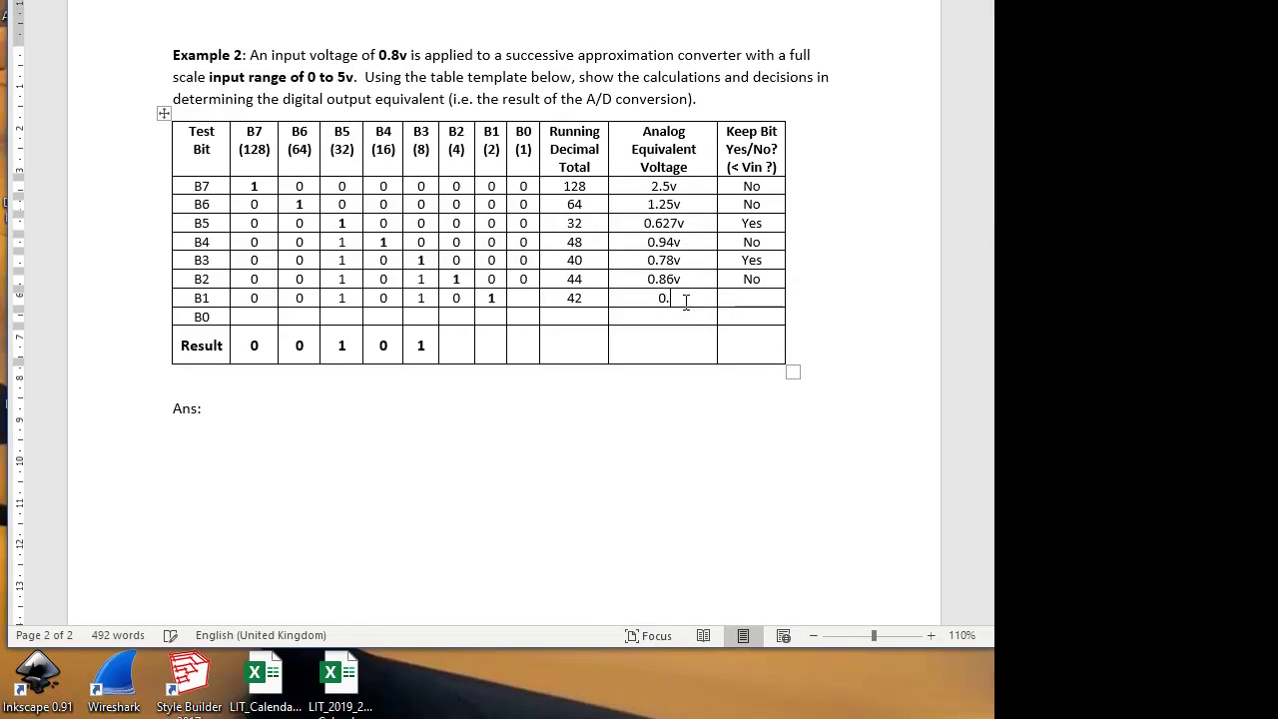
type("82v")
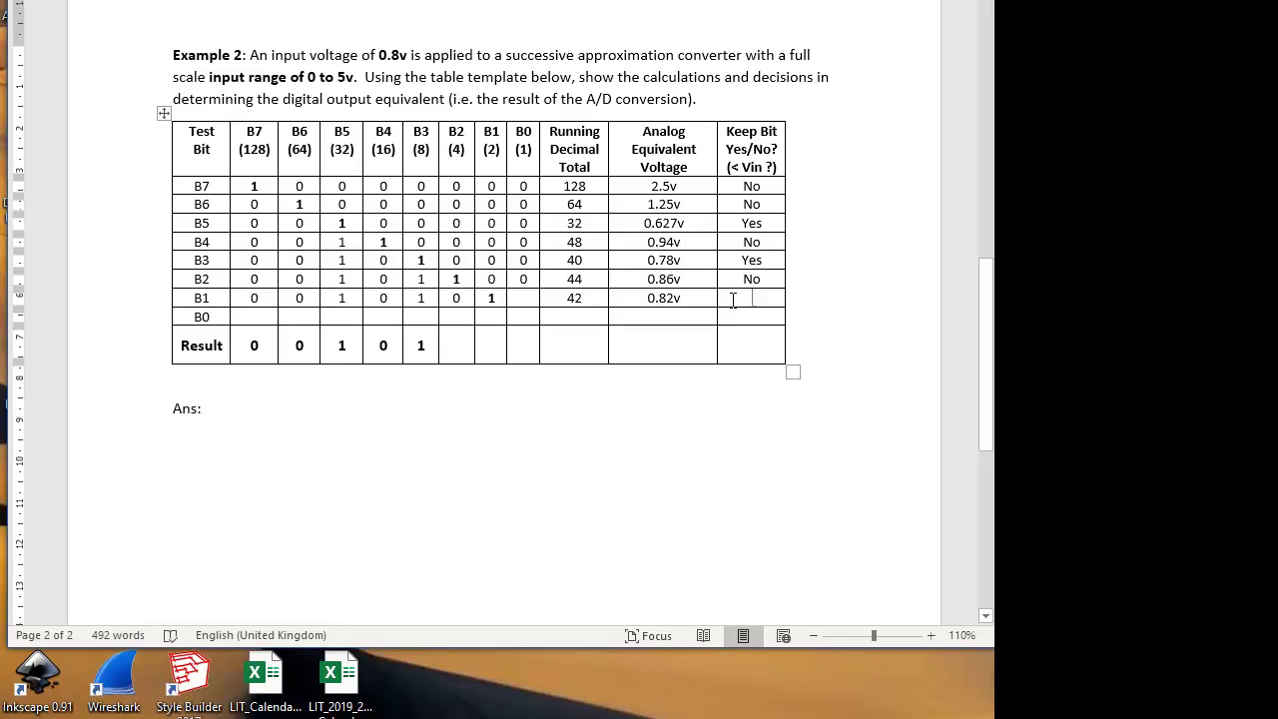
type("No")
left_click(494, 315)
type("0")
left_click(494, 349)
type("0")
left_click(456, 347)
type("0")
Step: Paste row B1's B7–B2 bits into row B0, add B0 bits 0 and 1, and enter total 41
left_click_drag(247, 297, 448, 310)
key("ctrl+c")
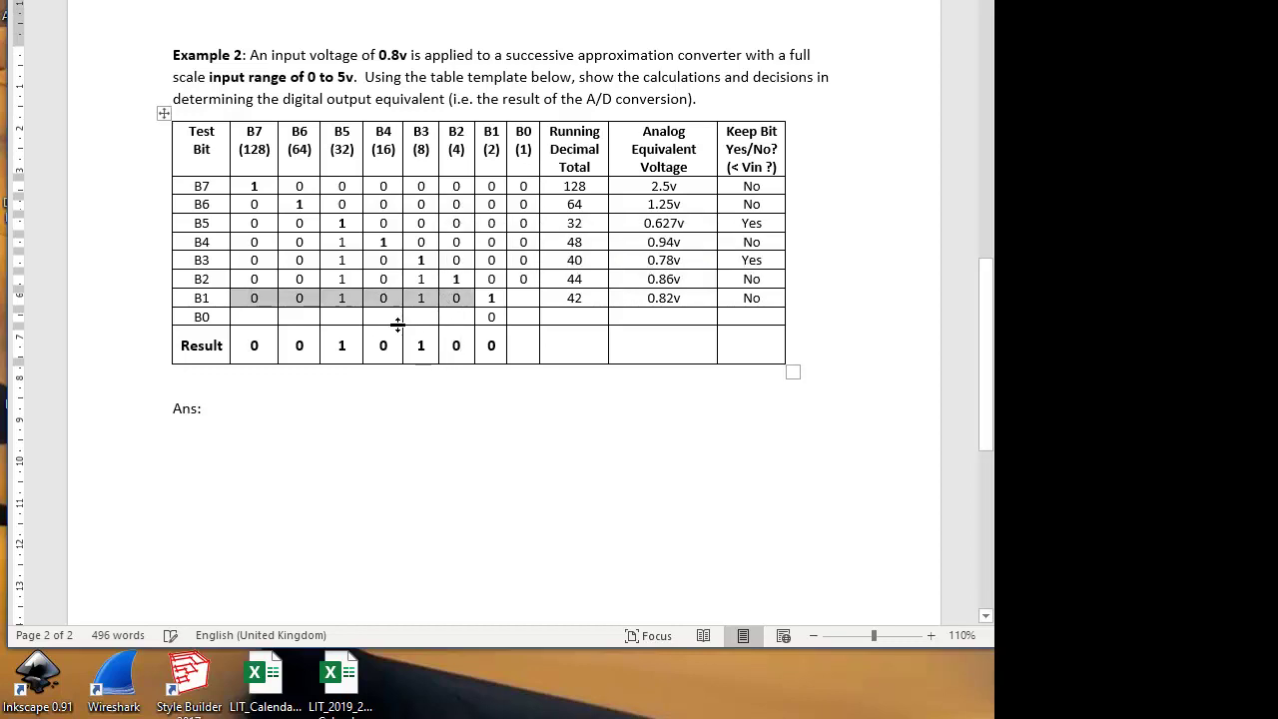
left_click_drag(250, 317, 469, 319)
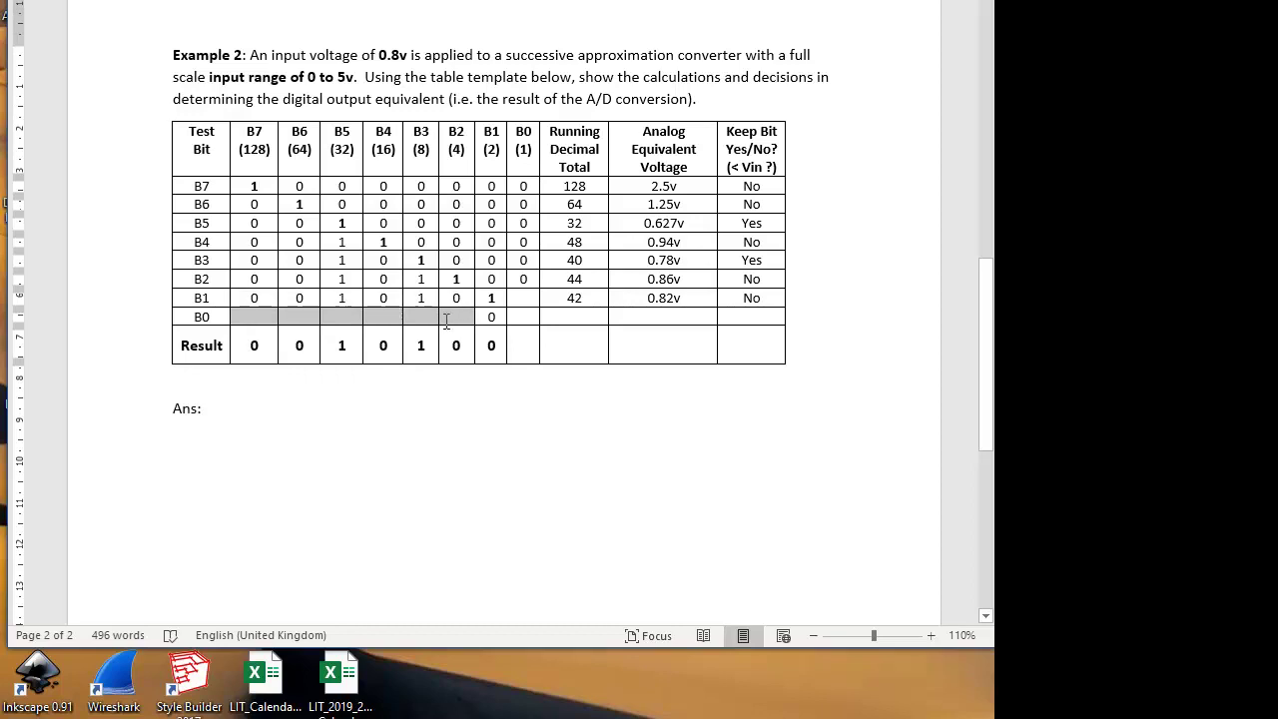
key("ctrl+v")
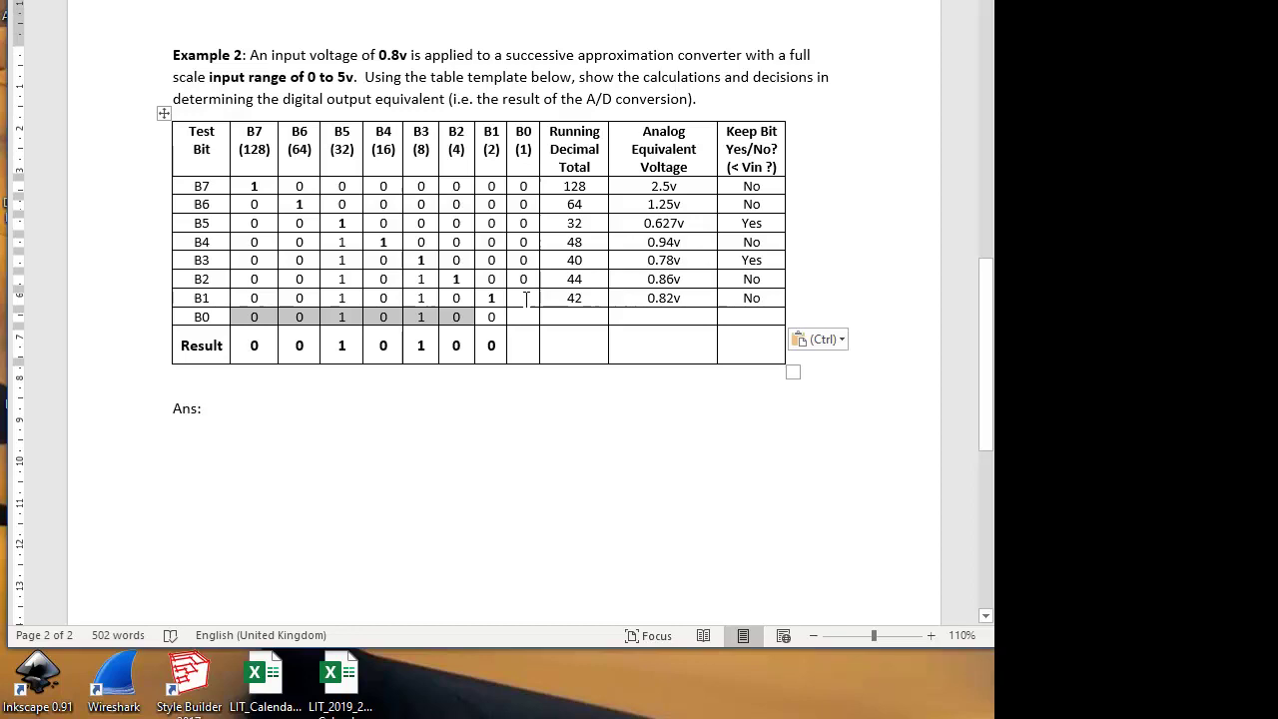
left_click(528, 299)
type("0")
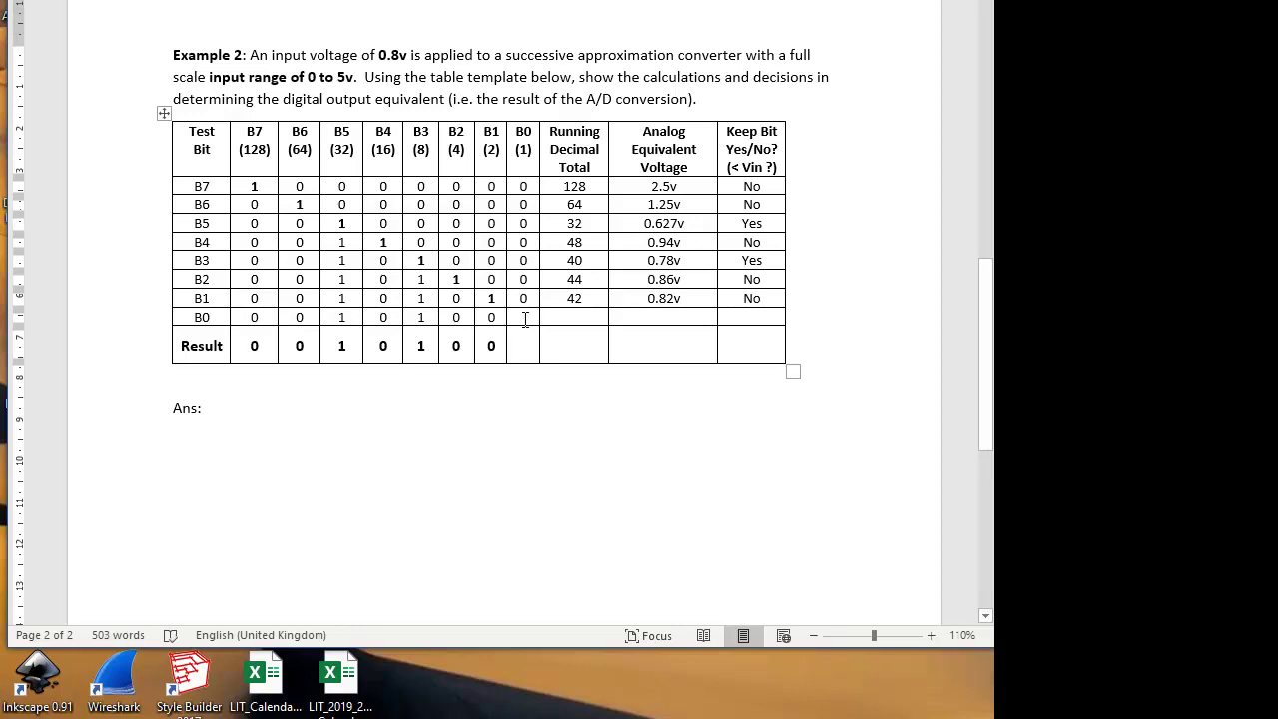
left_click(529, 315)
type("1")
left_click(575, 317)
type("41")
Step: Compute 41 ÷ 255 × 5 = 0.80392 V for row B0 in Calculator
key("alt+Tab")
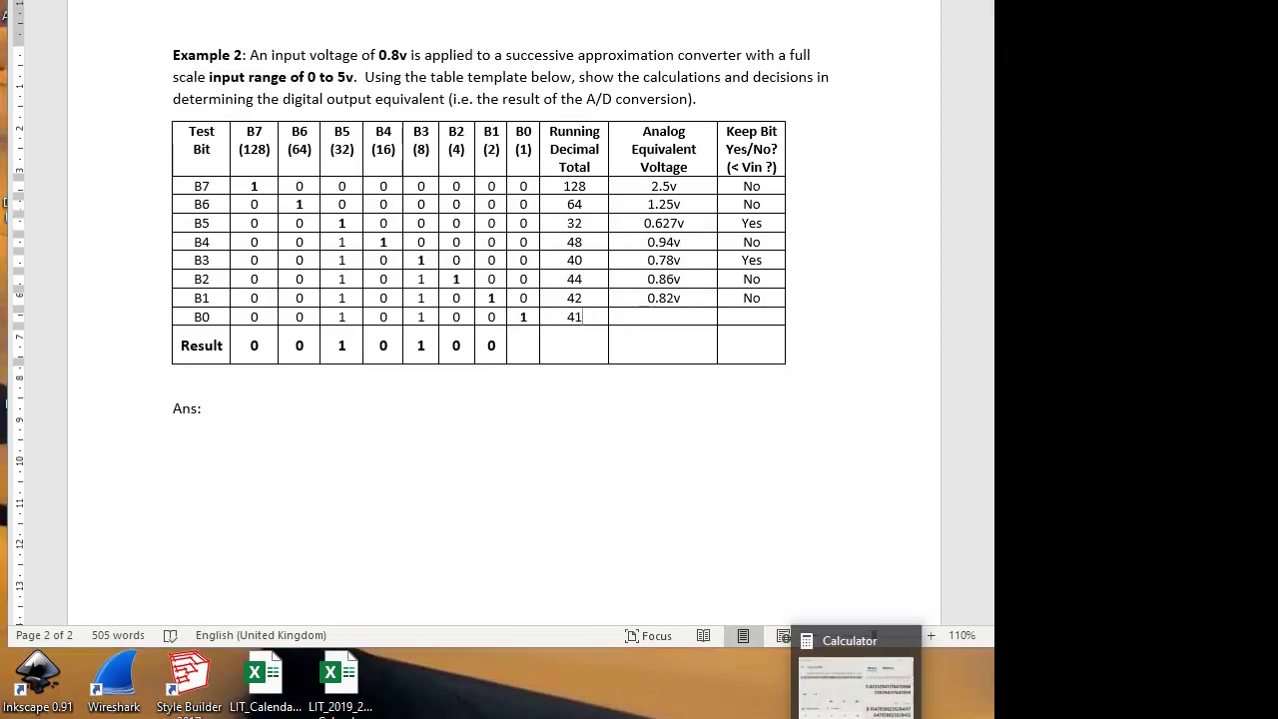
left_click(467, 509)
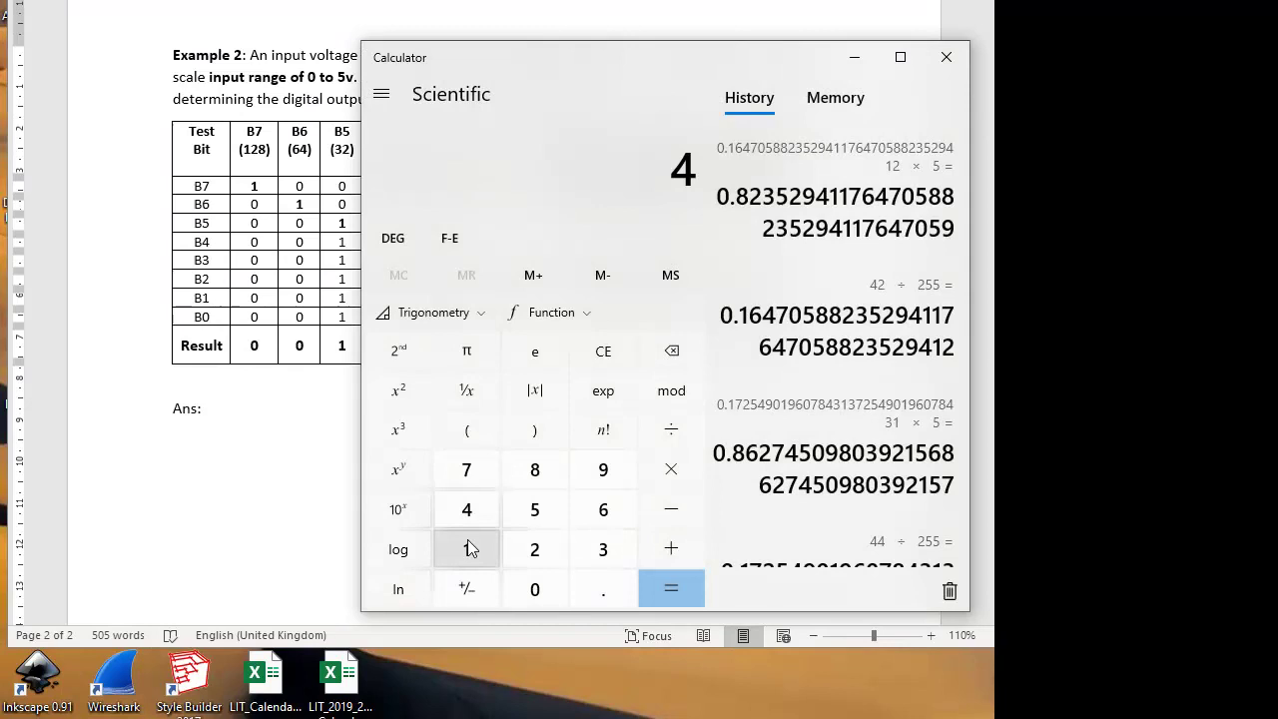
left_click(466, 550)
left_click(672, 428)
left_click(537, 549)
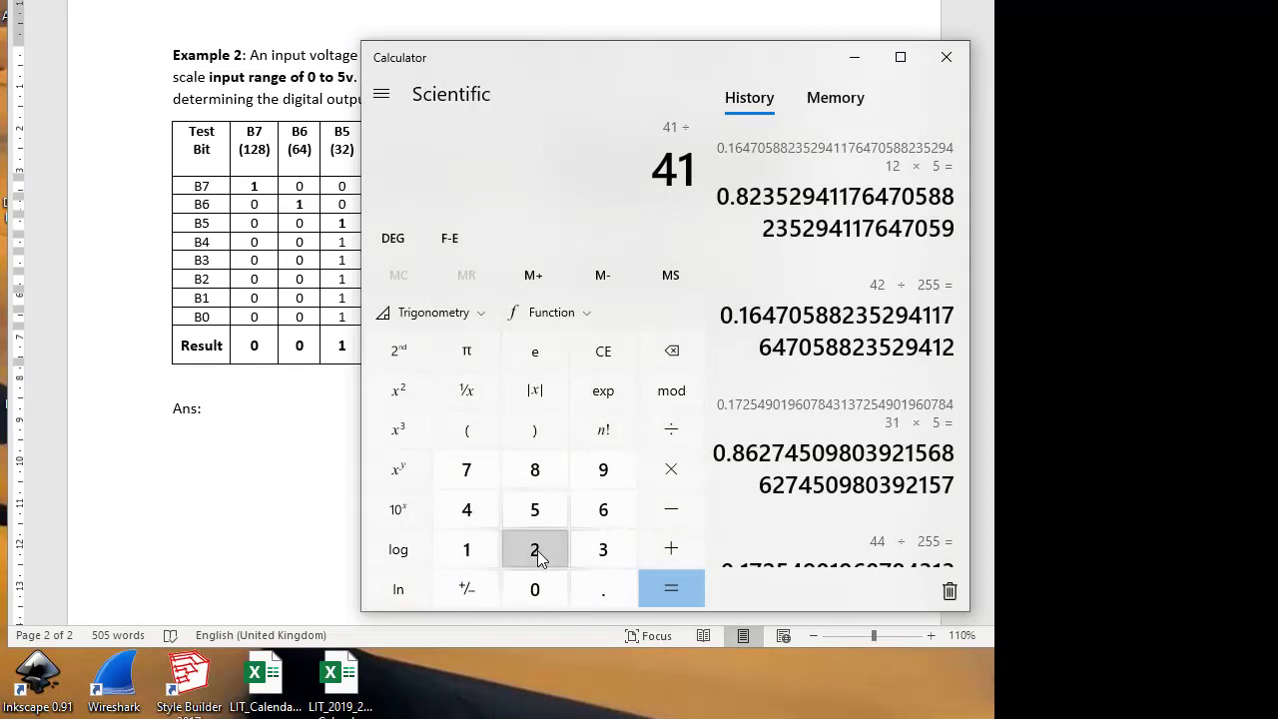
left_click(534, 510)
left_click(534, 510)
left_click(669, 468)
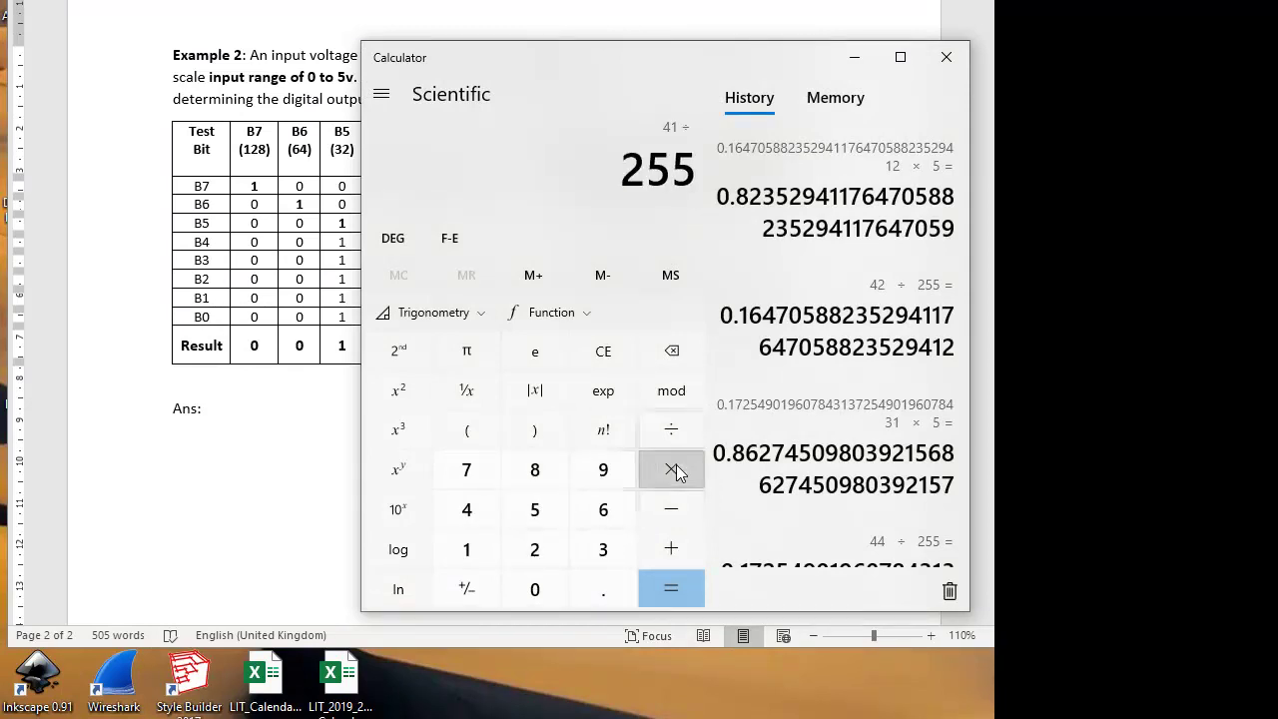
left_click(535, 511)
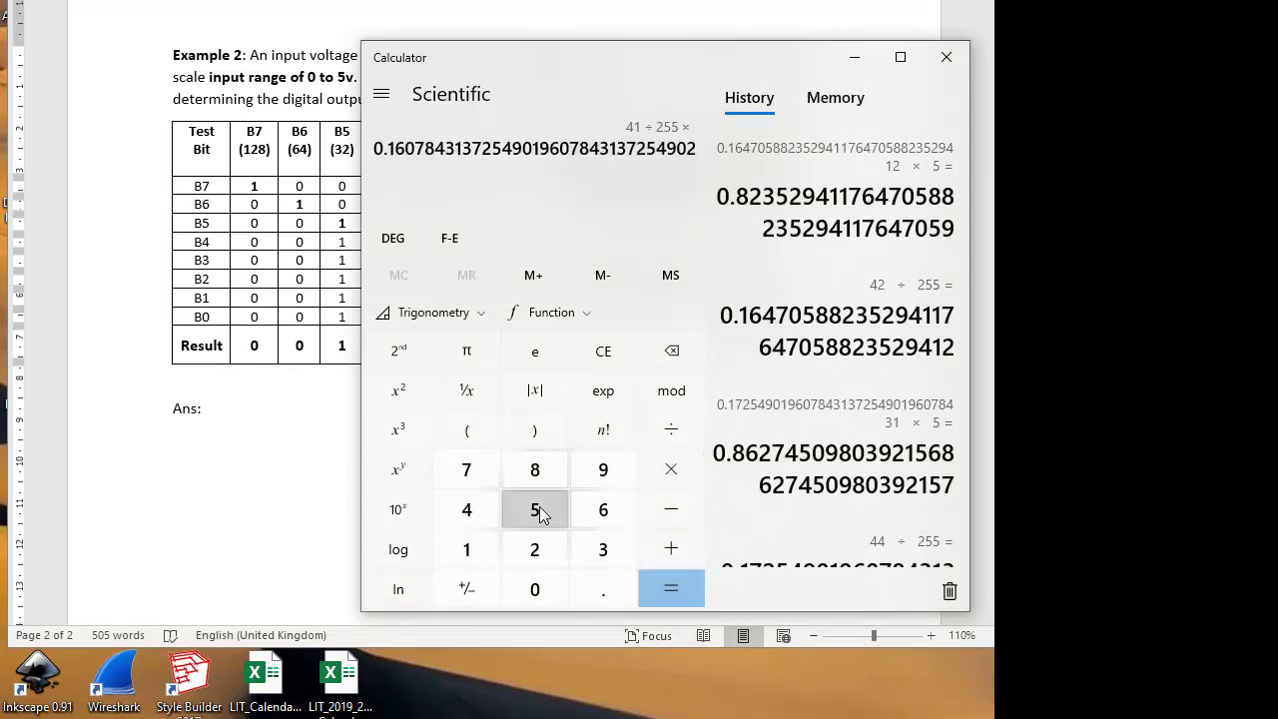
left_click(669, 589)
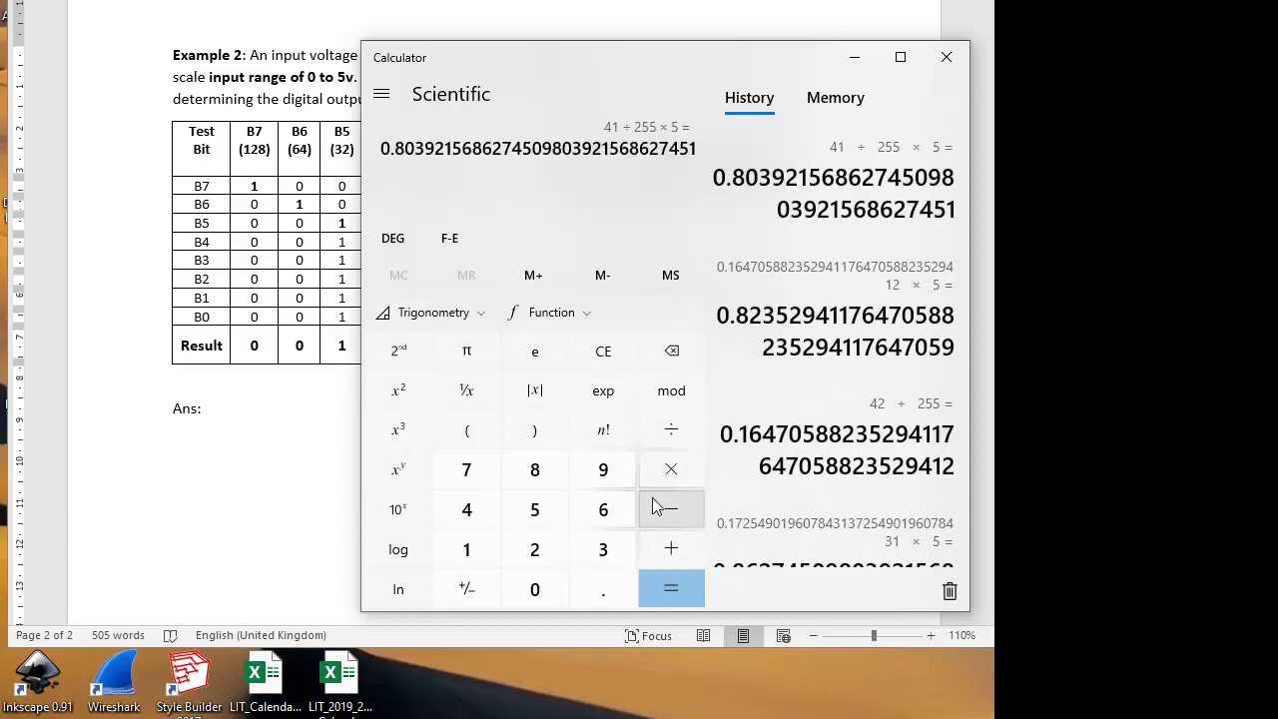
Step: Fill row B0 with 0.803v and No, then select the Result row's B0 cell
key("alt+Tab")
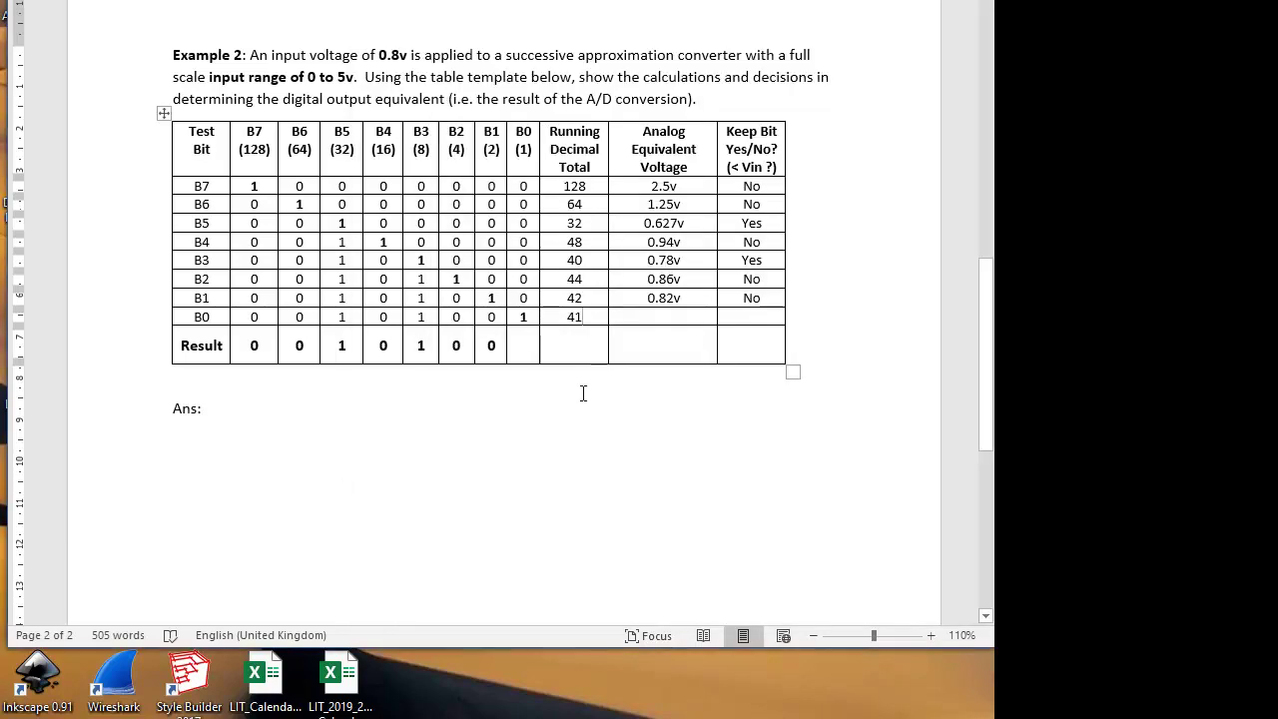
left_click(656, 316)
type("0")
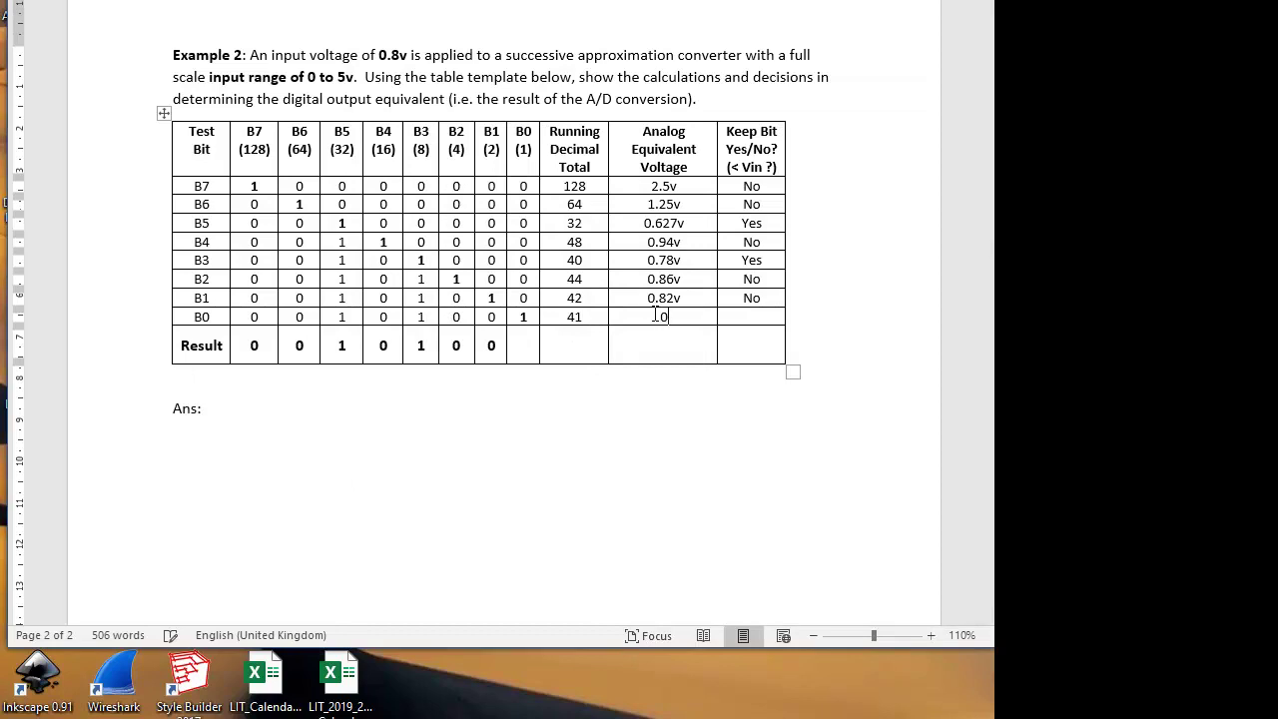
type(".803v")
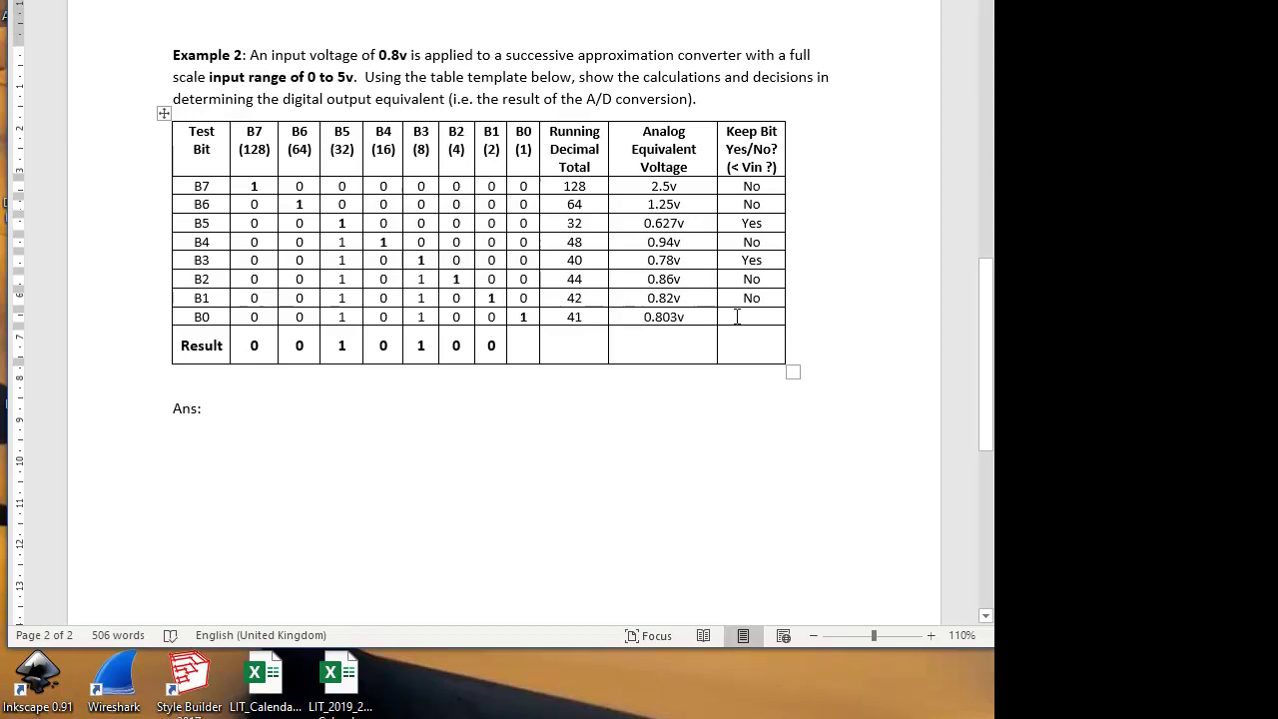
left_click(735, 316)
type("No0")
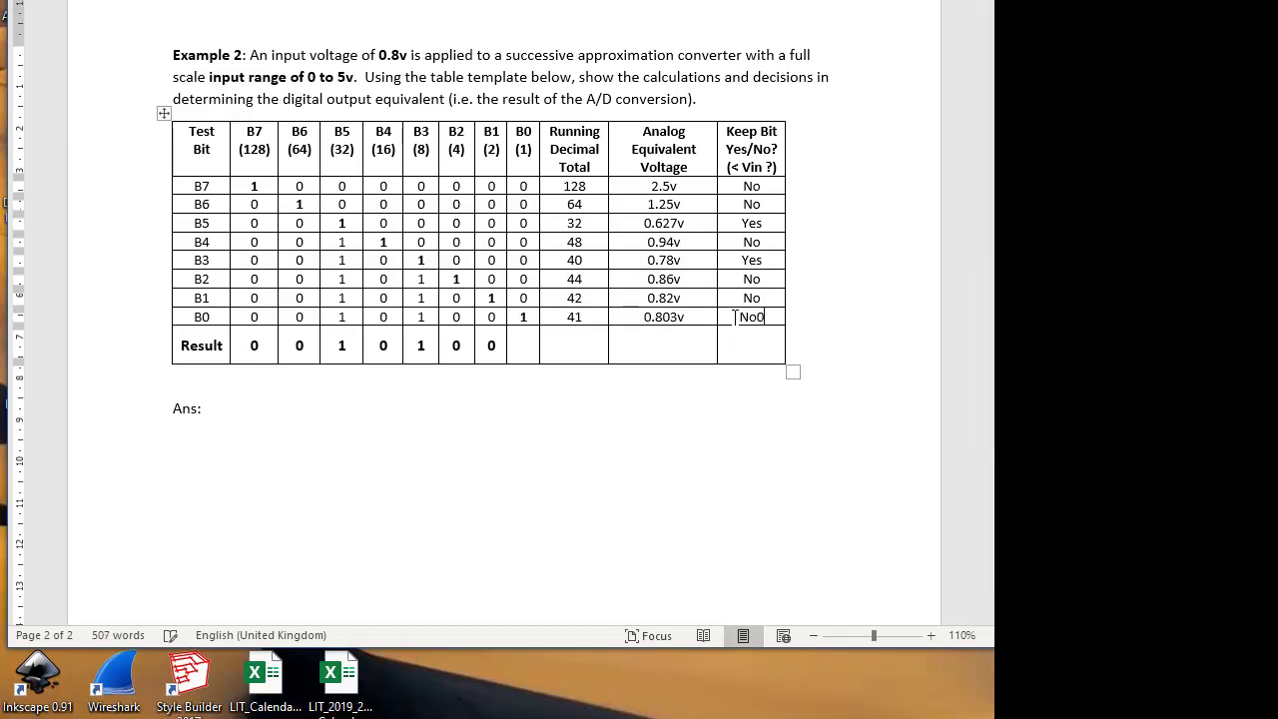
left_click(519, 344)
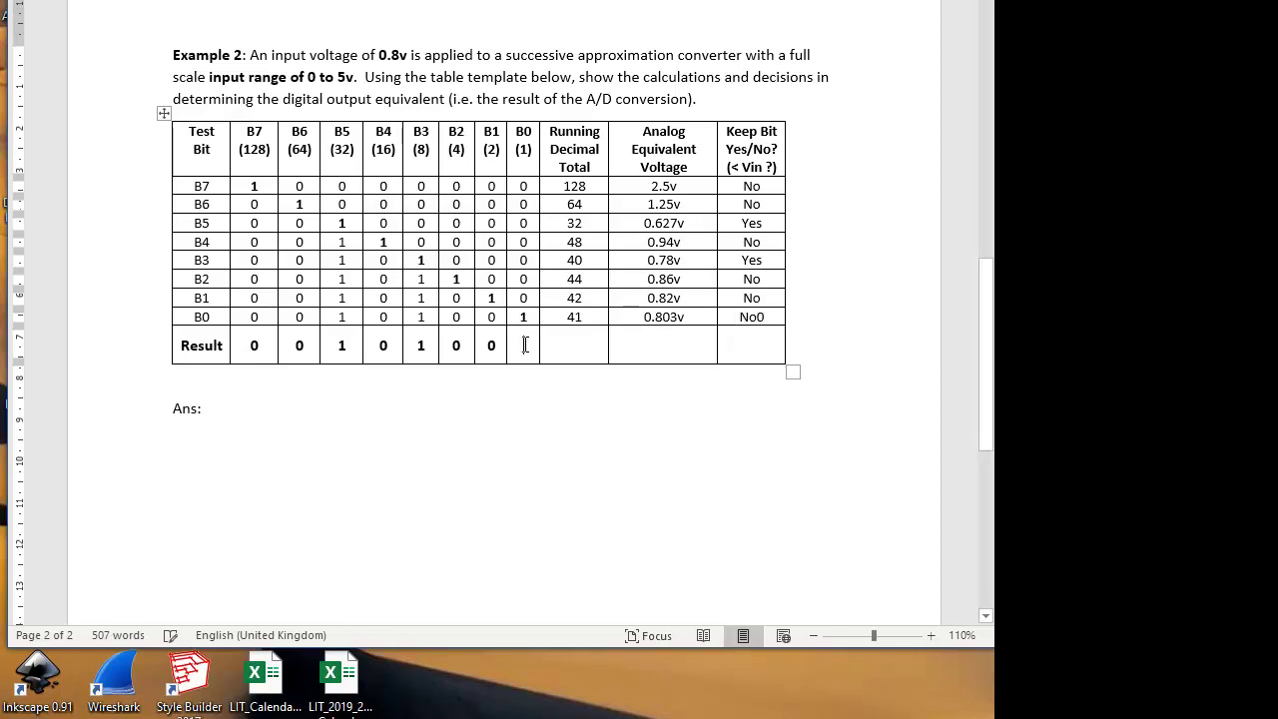
Step: Put 0 in Result B0 and type 'Ans: 0.8v 0010_1000' below the table
type("0")
left_click(228, 408)
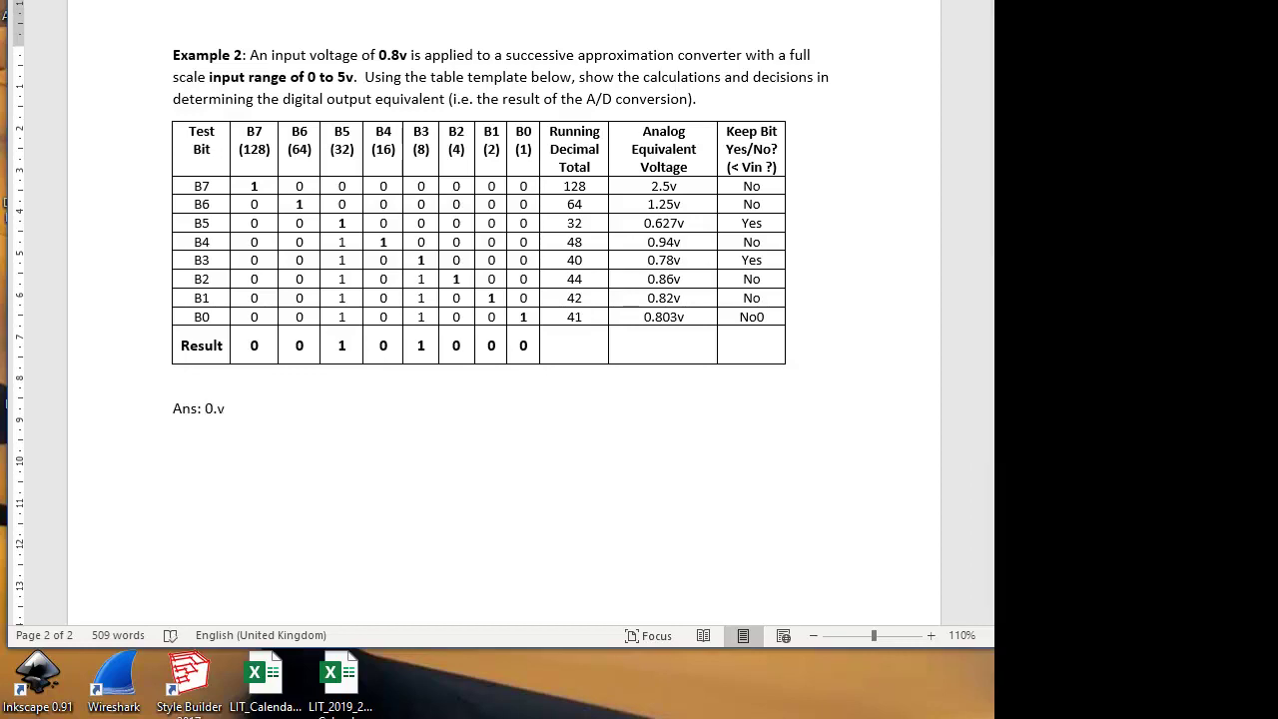
key("BackSpace")
type("8v")
type("0010_1000")
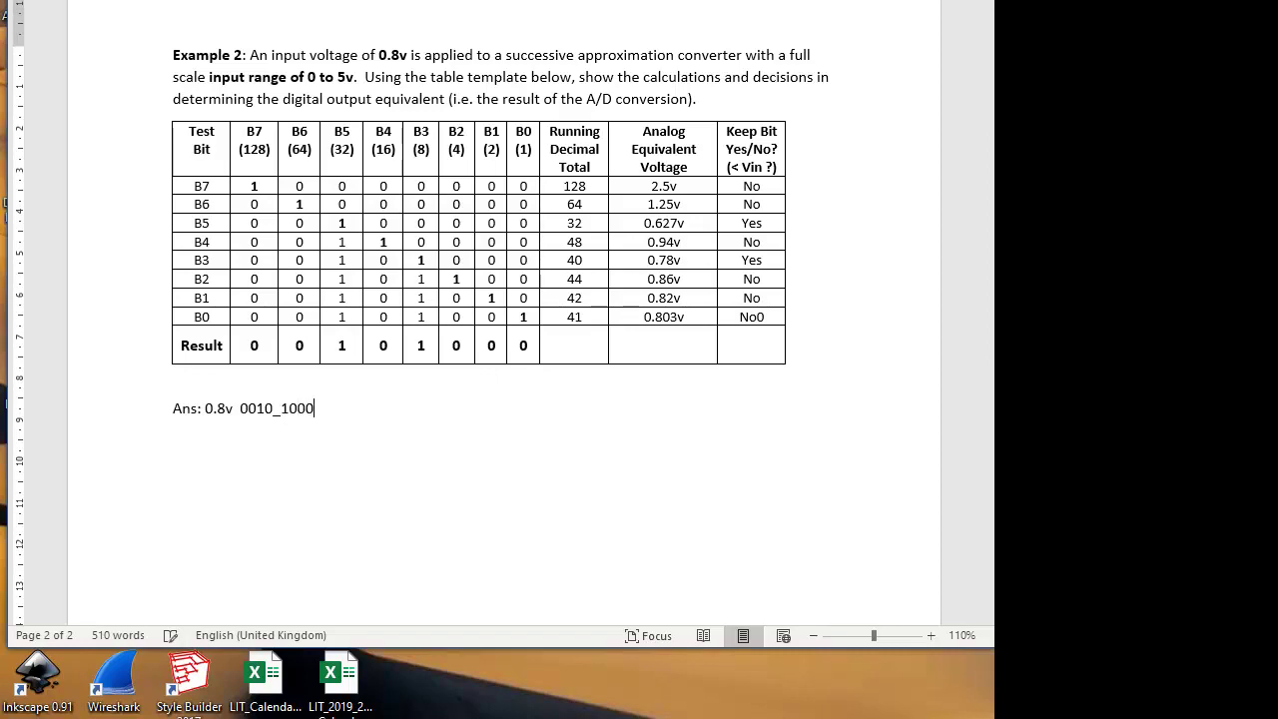